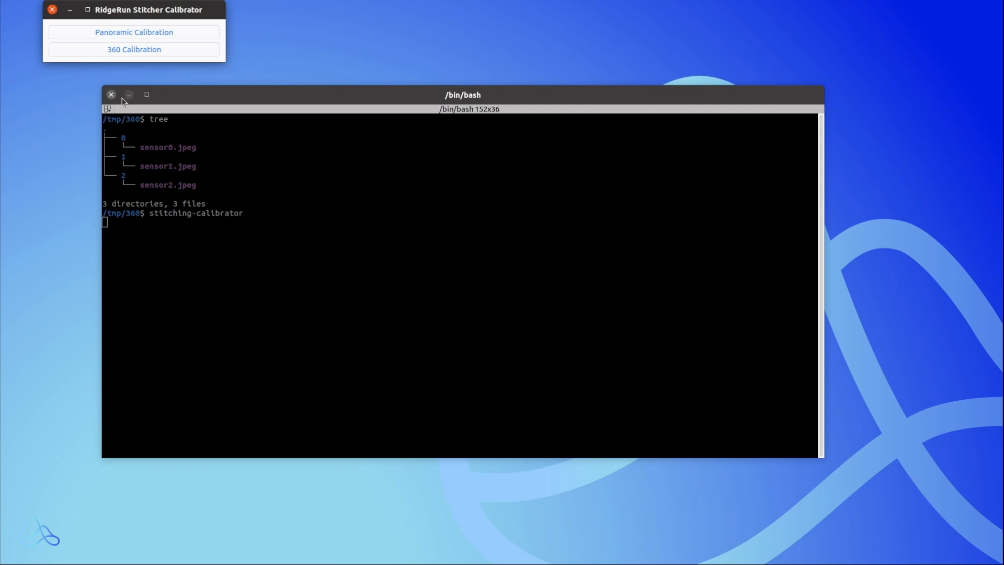
Step: Minimize the terminal, open the 360 Calibration tool and maximize its window
{"action": "left_click", "coordinate": [129, 96]}
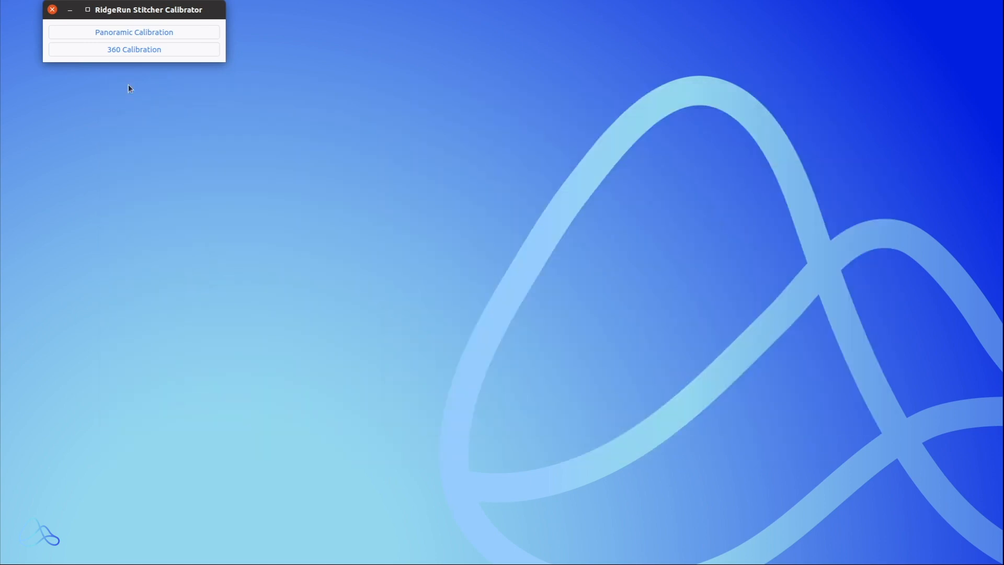
{"action": "left_click", "coordinate": [130, 49]}
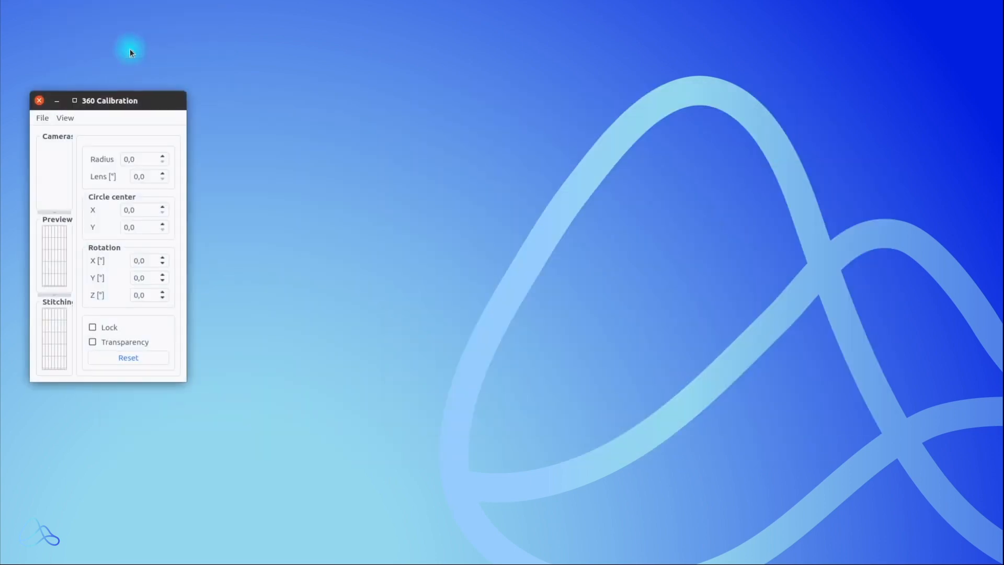
{"action": "left_click_drag", "start_coordinate": [122, 94], "coordinate": [269, 1]}
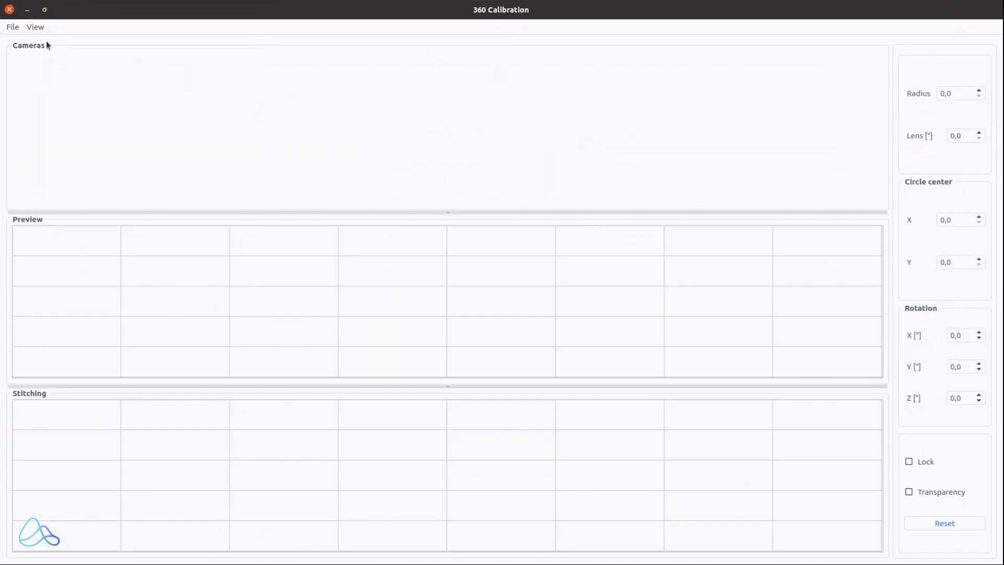
Step: Load the camera images from the /tmp/360 directory
{"action": "left_click", "coordinate": [9, 28]}
{"action": "left_click", "coordinate": [24, 45]}
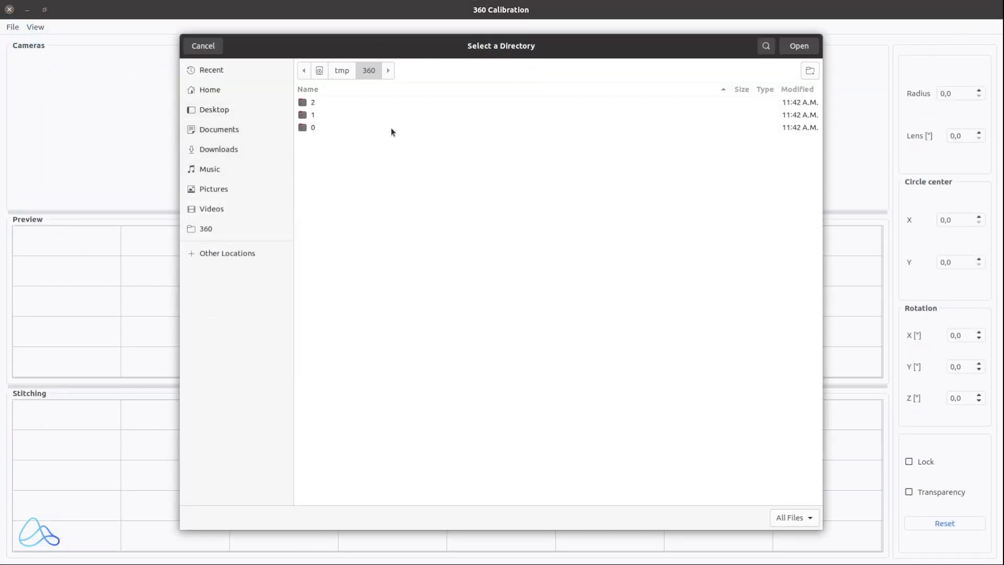
{"action": "left_click", "coordinate": [802, 49]}
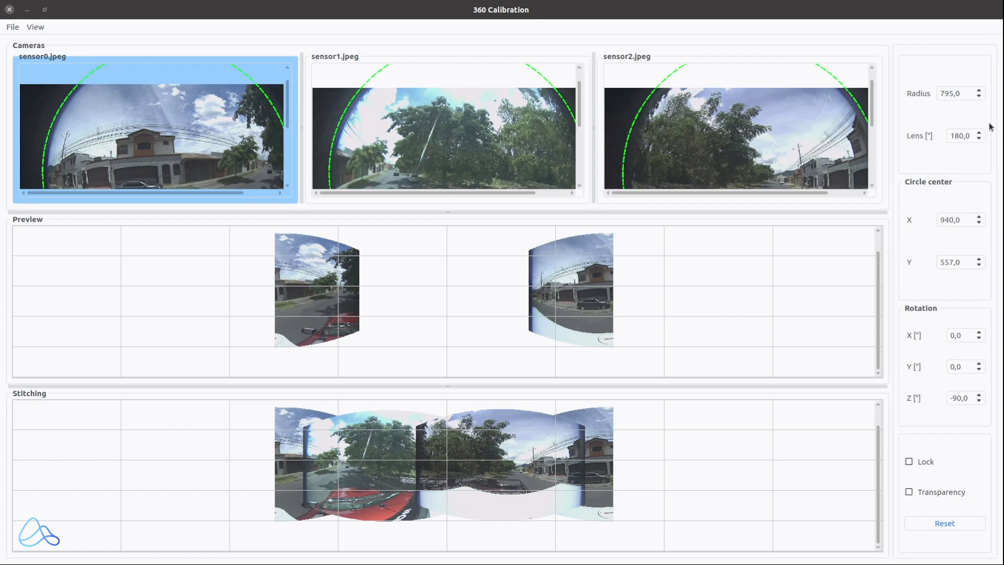
Step: View sensor1's parameters, select sensor2, and enlarge sensor2's camera image and the preview area
{"action": "left_click", "coordinate": [519, 134]}
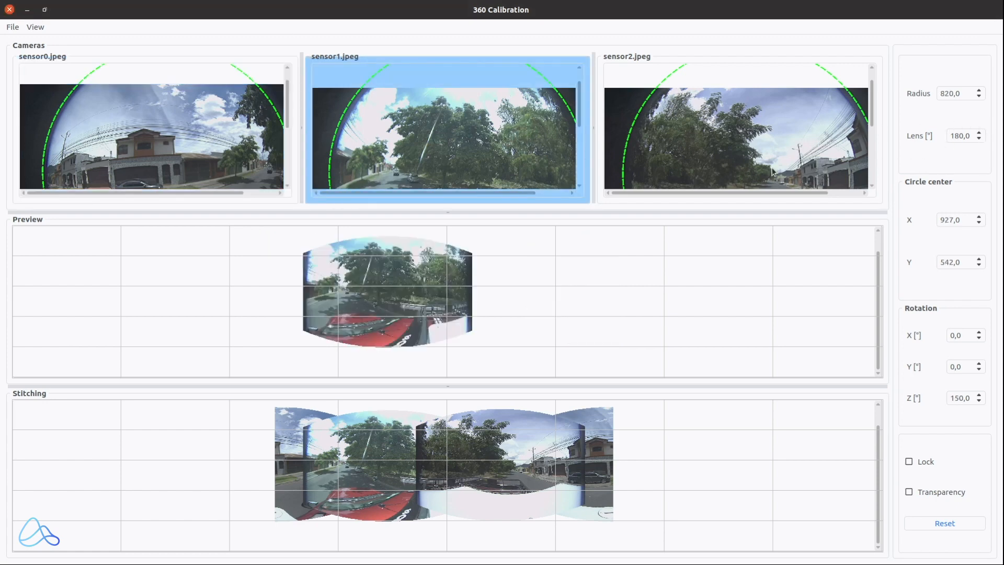
{"action": "left_click", "coordinate": [759, 139]}
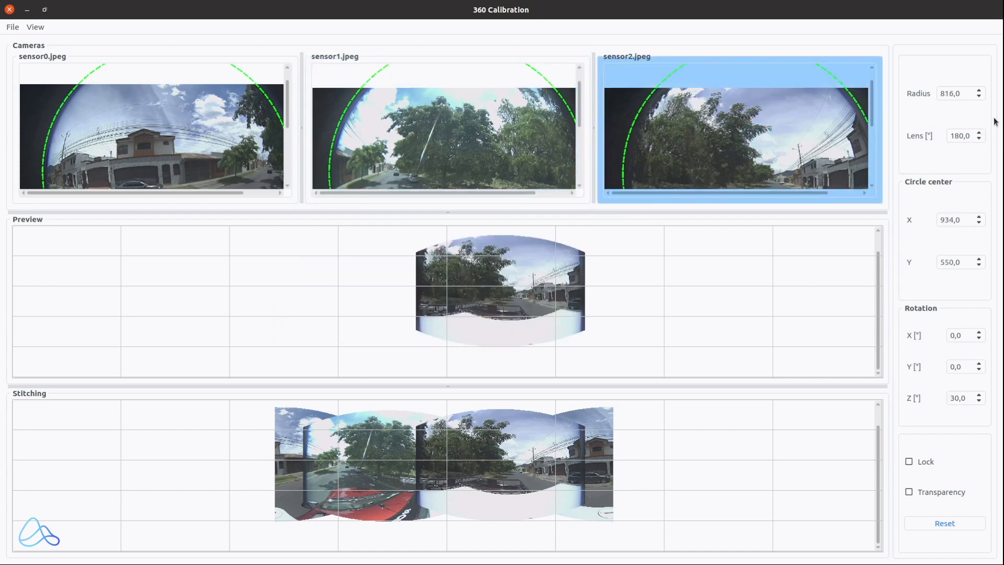
{"action": "left_click_drag", "start_coordinate": [448, 212], "coordinate": [448, 118]}
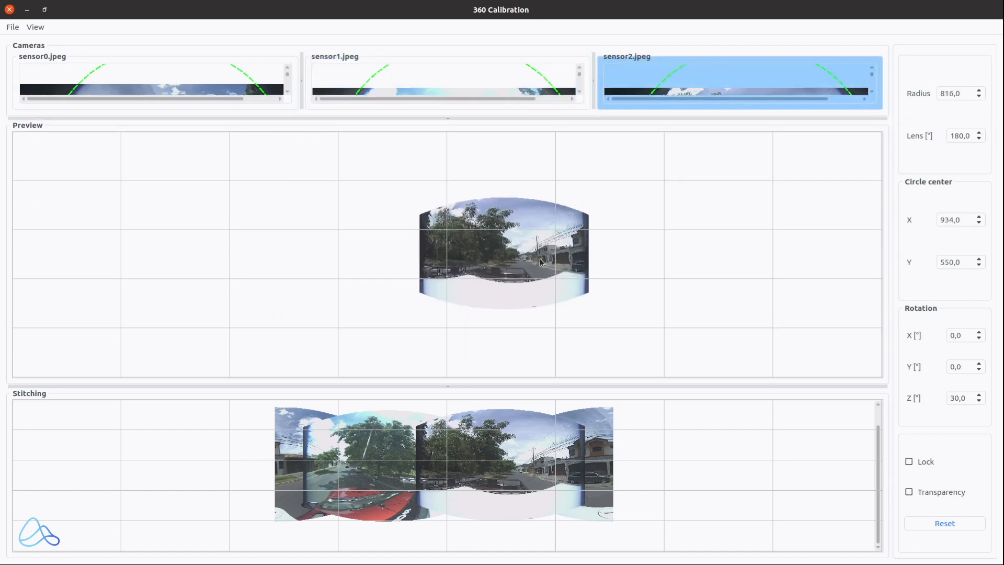
{"action": "left_click_drag", "start_coordinate": [523, 118], "coordinate": [520, 216]}
{"action": "left_click_drag", "start_coordinate": [594, 152], "coordinate": [272, 158]}
{"action": "left_click_drag", "start_coordinate": [518, 215], "coordinate": [511, 275]}
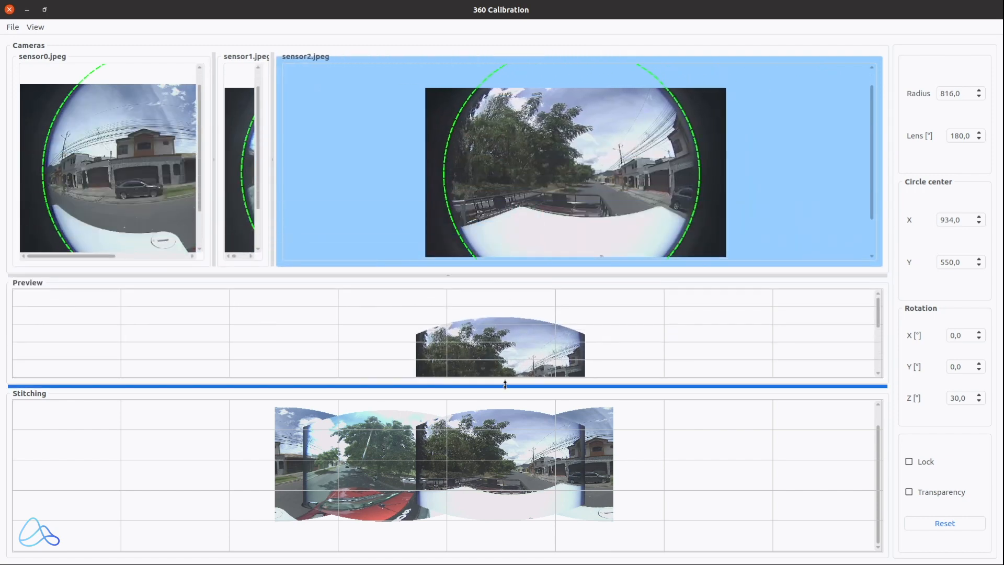
{"action": "left_click_drag", "start_coordinate": [505, 384], "coordinate": [515, 494]}
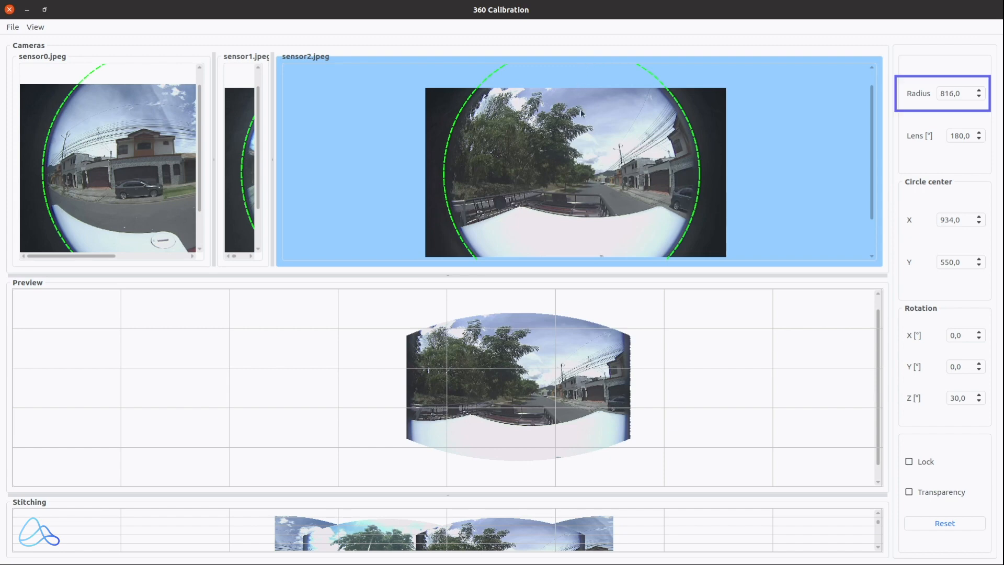
Step: Try radius values of 1000, 800 and 500 for sensor2's circle
{"action": "double_click", "coordinate": [969, 92]}
{"action": "type", "text": "1000"}
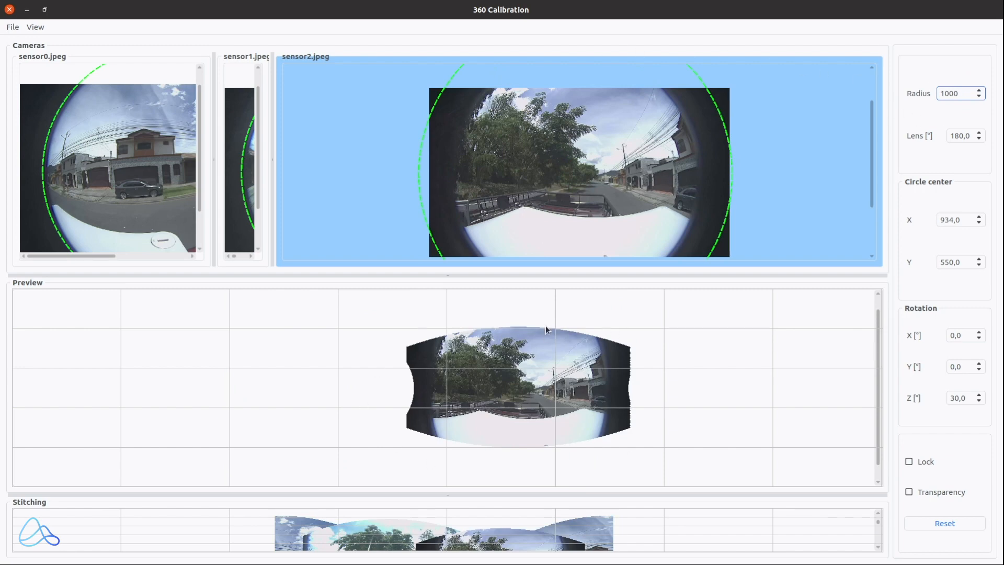
{"action": "double_click", "coordinate": [969, 93]}
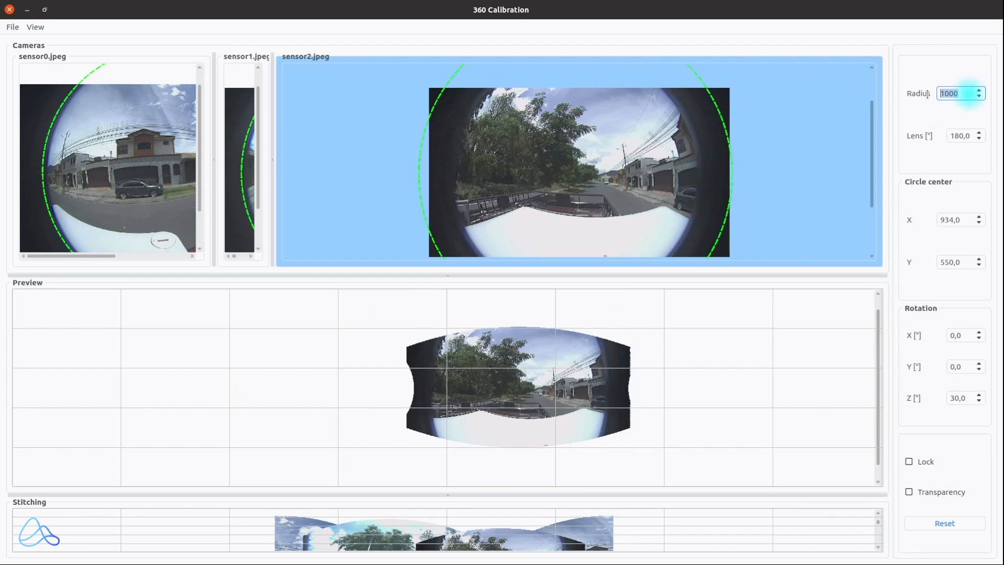
{"action": "type", "text": "800"}
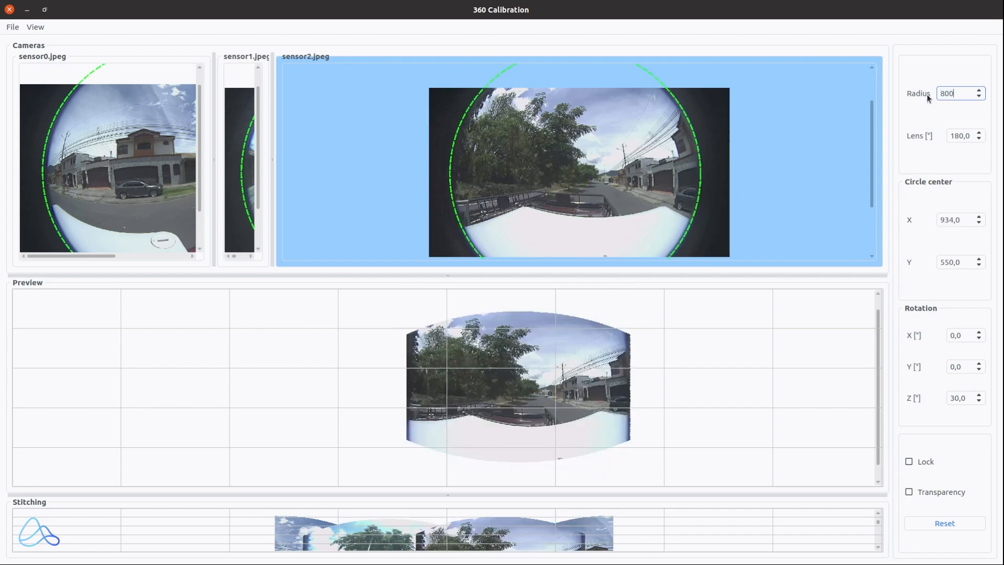
{"action": "key", "text": "Return"}
{"action": "left_click_drag", "start_coordinate": [970, 90], "coordinate": [928, 94]}
{"action": "type", "text": "500"}
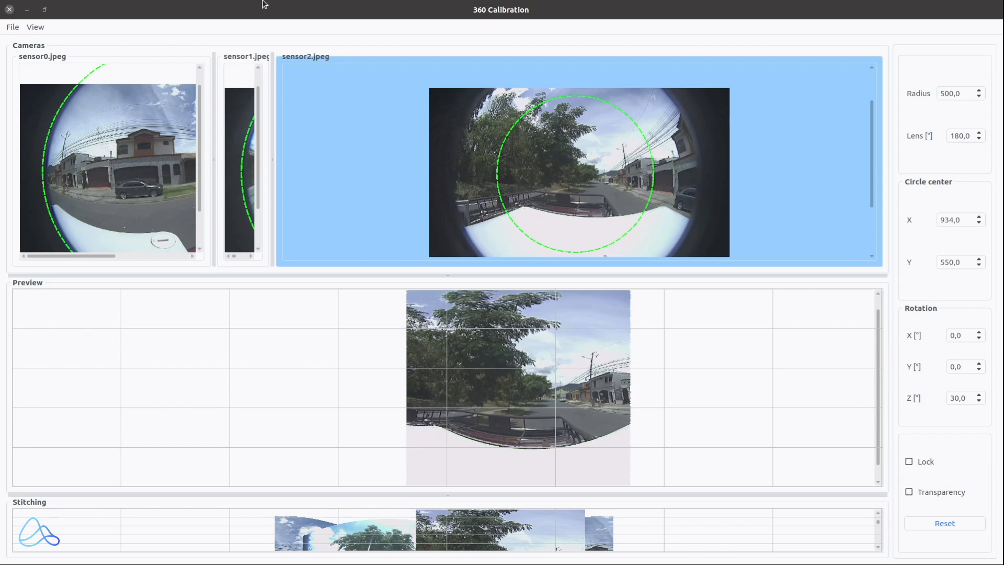
Step: Widen the sensor0 camera image and select that camera
{"action": "left_click_drag", "start_coordinate": [269, 156], "coordinate": [660, 157]}
{"action": "left_click_drag", "start_coordinate": [212, 156], "coordinate": [573, 156]}
{"action": "left_click", "coordinate": [296, 176]}
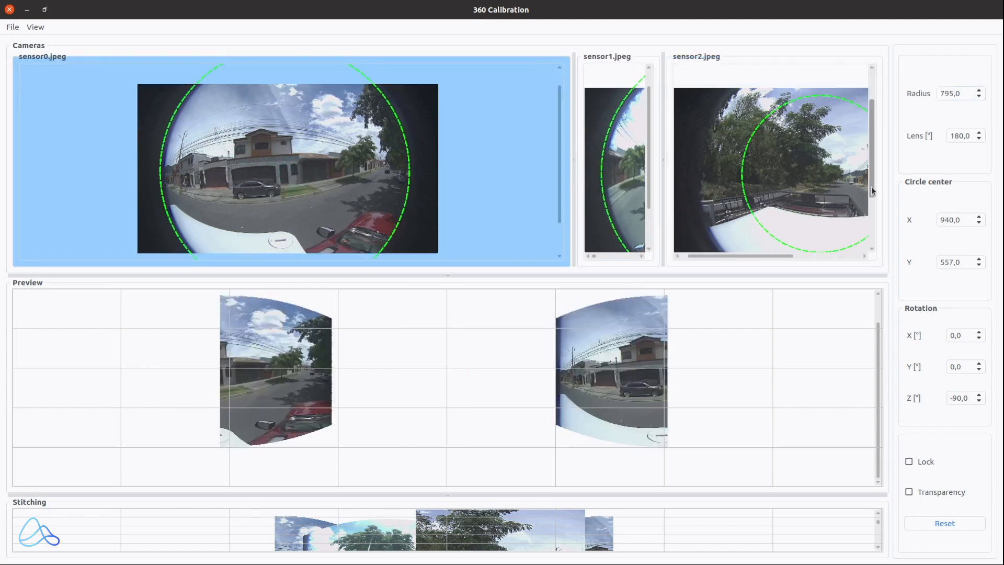
Step: Try raising and lowering sensor0's radius in small increments, ending at 795
{"action": "left_click", "coordinate": [980, 90]}
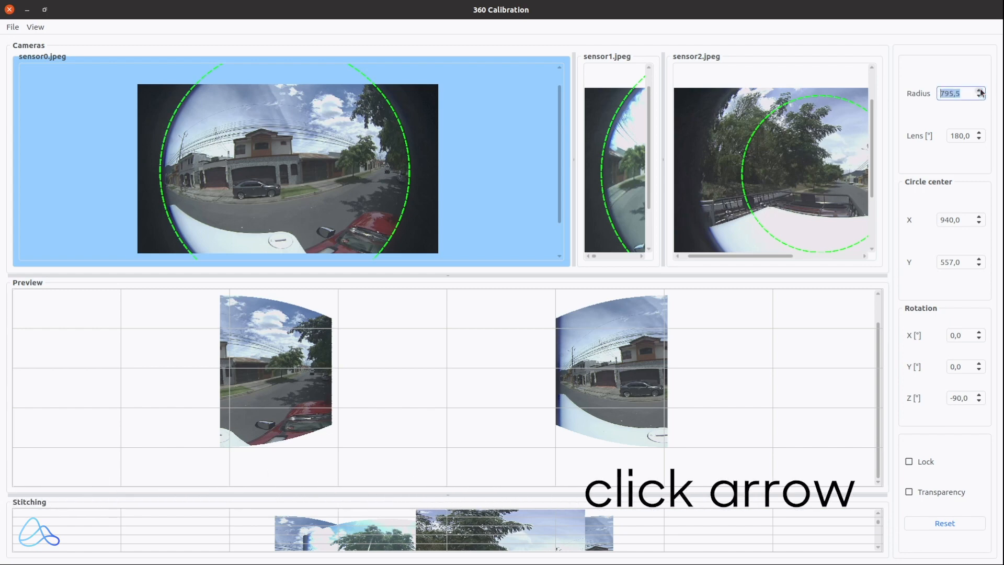
{"action": "left_click", "coordinate": [980, 97]}
{"action": "left_click", "coordinate": [980, 96]}
{"action": "left_click", "coordinate": [980, 97]}
{"action": "left_click", "coordinate": [980, 96]}
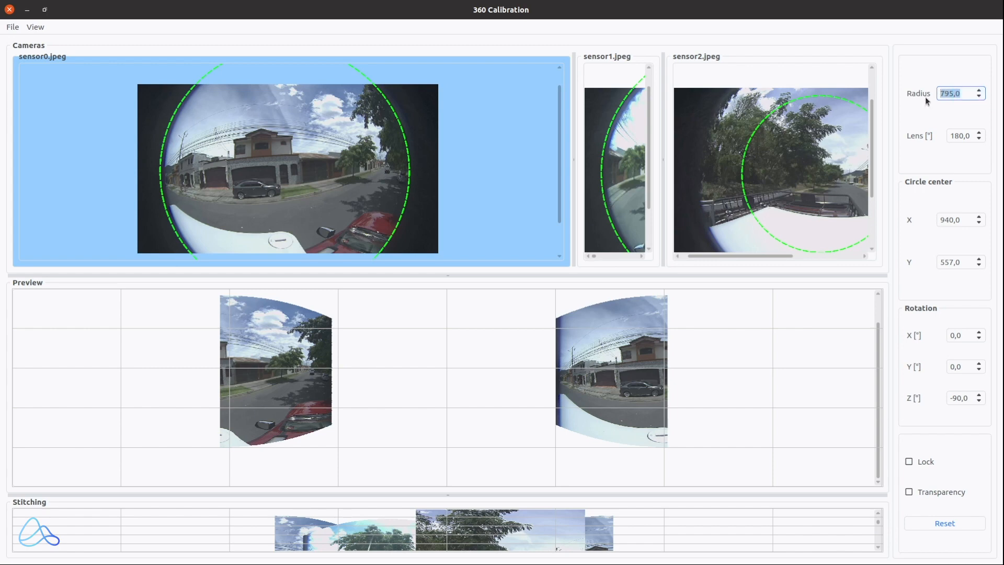
{"action": "key", "text": "Up"}
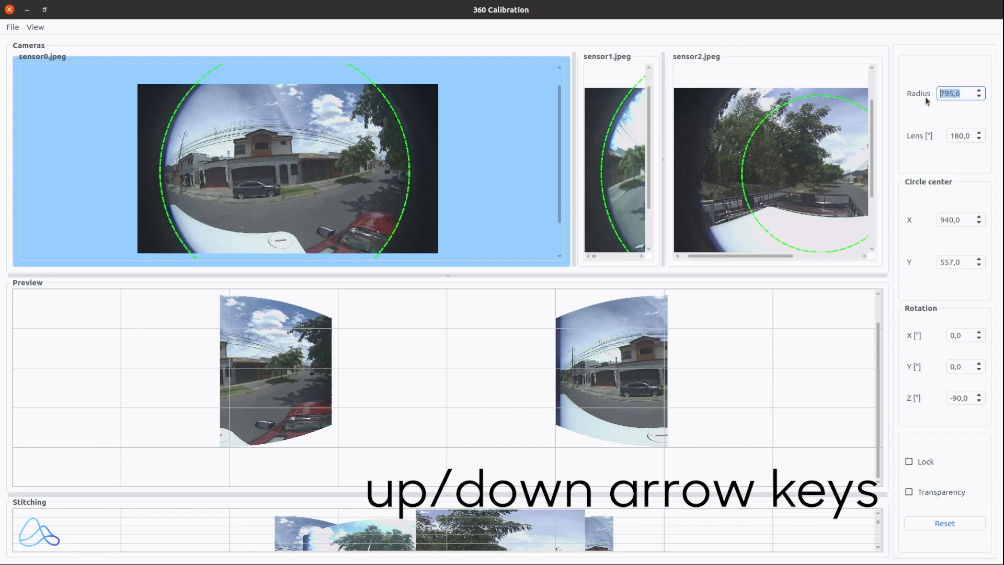
{"action": "key", "text": "Down"}
{"action": "key", "text": "Down"}
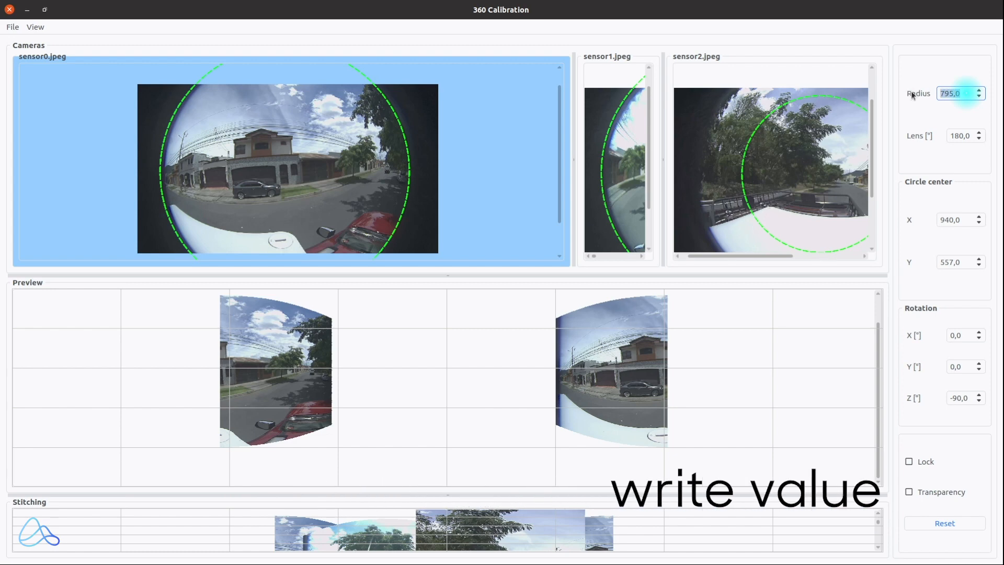
Step: Try a radius of 500 for sensor0's circle, and settle on 780
{"action": "type", "text": "500"}
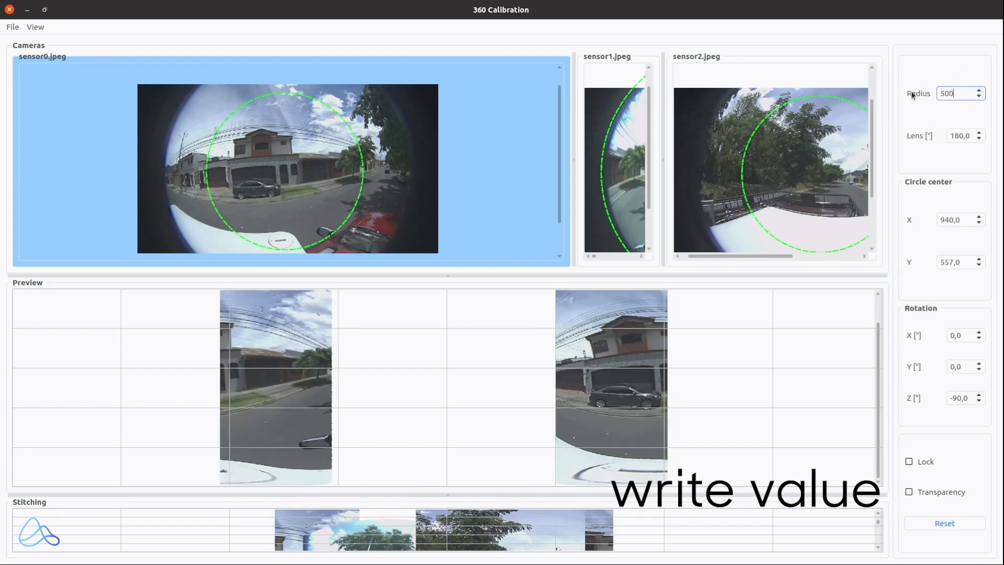
{"action": "left_click_drag", "start_coordinate": [954, 94], "coordinate": [906, 96]}
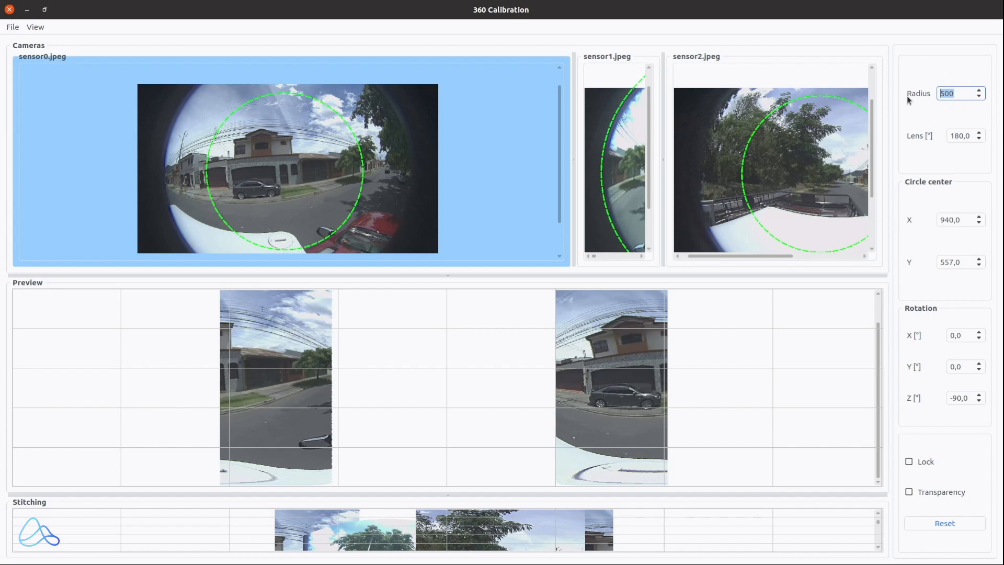
{"action": "type", "text": "780"}
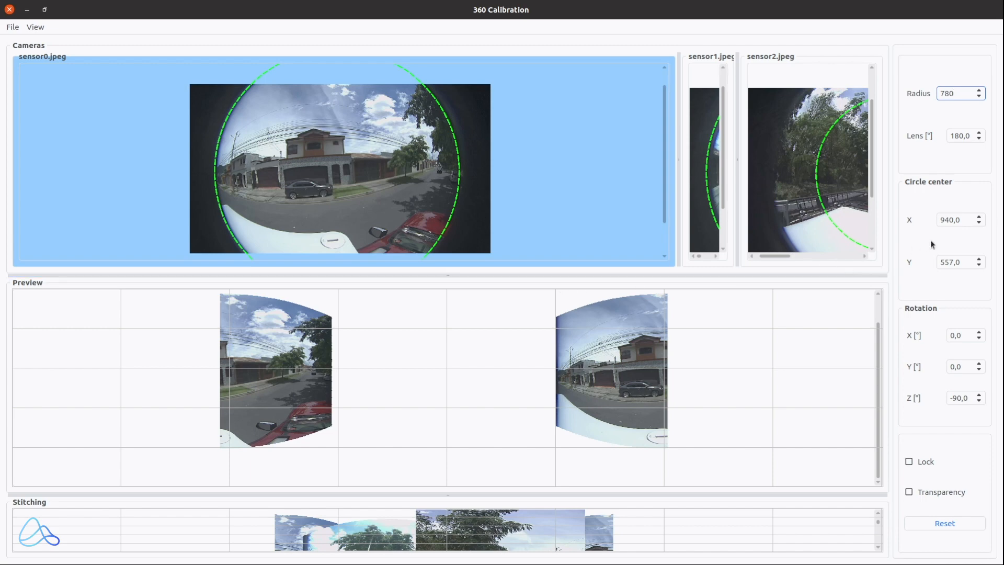
Step: Set the X coordinate of sensor0's circle center to 955
{"action": "left_click", "coordinate": [980, 224]}
{"action": "left_click", "coordinate": [979, 215]}
{"action": "left_click", "coordinate": [980, 215]}
{"action": "left_click", "coordinate": [980, 217]}
{"action": "left_click", "coordinate": [980, 216]}
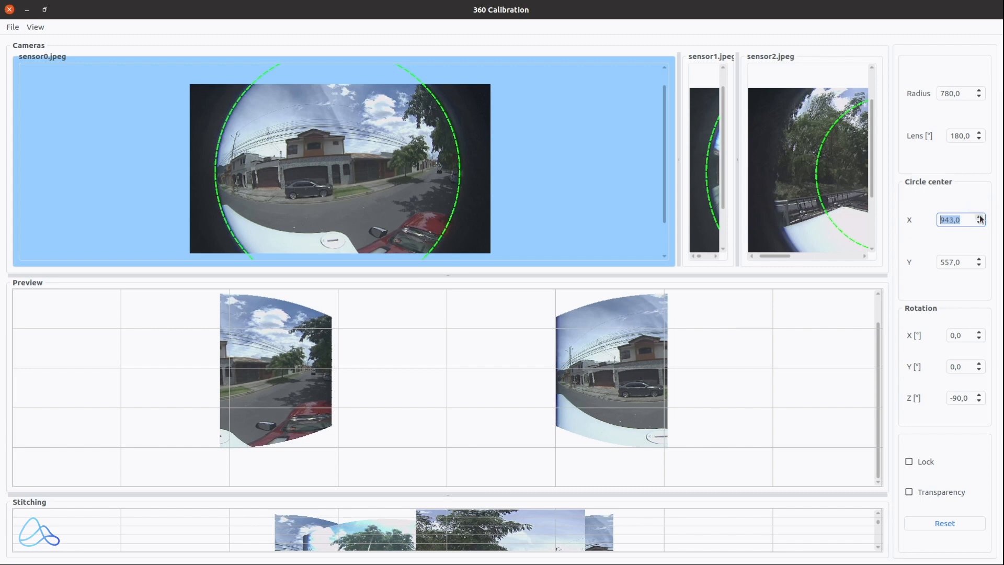
{"action": "left_click", "coordinate": [979, 216]}
{"action": "left_click", "coordinate": [981, 217]}
{"action": "left_click", "coordinate": [980, 217]}
{"action": "left_click", "coordinate": [981, 217]}
{"action": "left_click", "coordinate": [981, 216]}
{"action": "left_click", "coordinate": [980, 216]}
{"action": "left_click", "coordinate": [980, 217]}
{"action": "left_click", "coordinate": [980, 217]}
{"action": "left_click", "coordinate": [980, 217]}
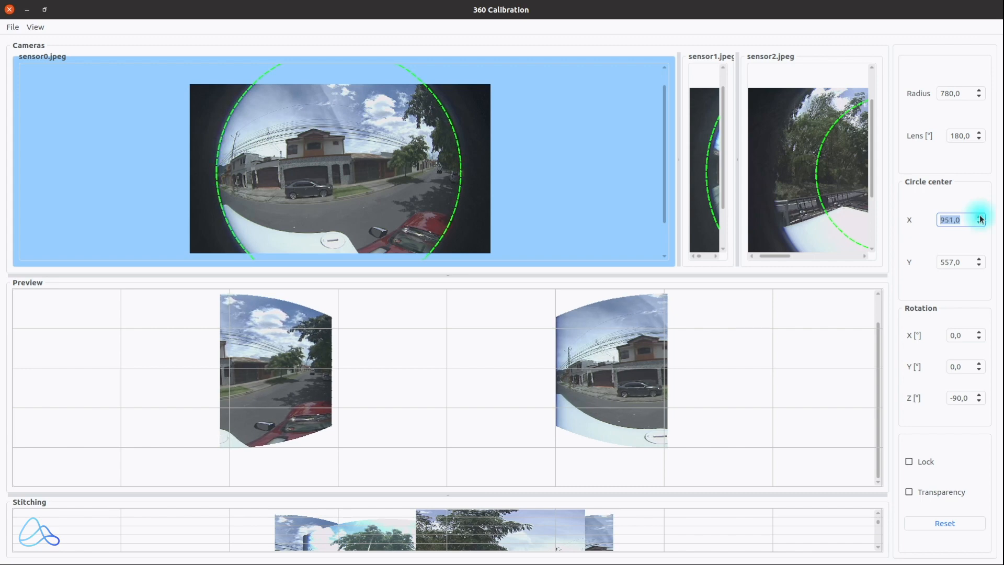
{"action": "left_click", "coordinate": [980, 217]}
{"action": "left_click", "coordinate": [980, 217]}
{"action": "left_click", "coordinate": [981, 217]}
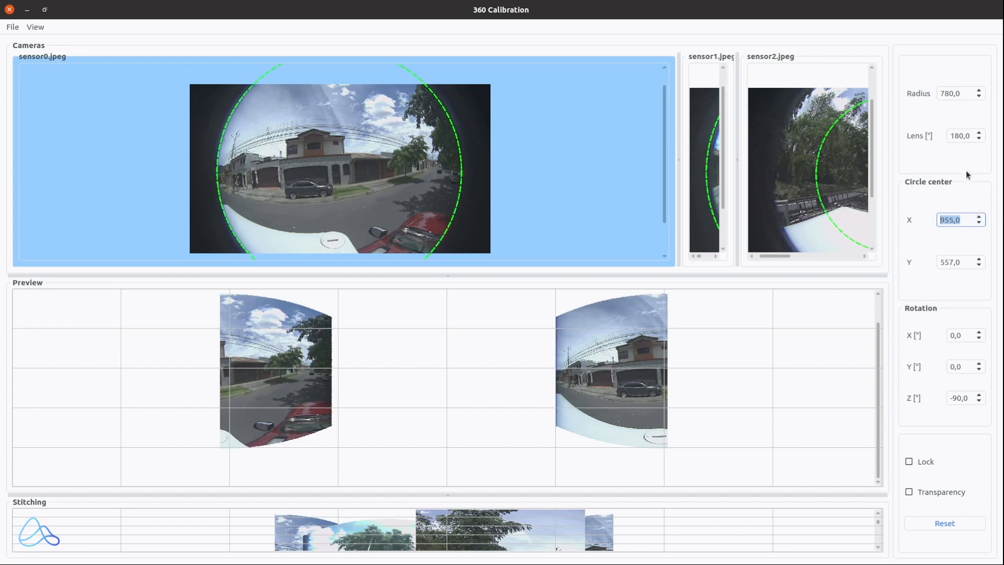
Step: Fine-tune sensor0's radius down to 778.5 so the green circle fits the lens edge
{"action": "left_click", "coordinate": [979, 97]}
{"action": "left_click", "coordinate": [980, 98]}
{"action": "left_click", "coordinate": [980, 98]}
{"action": "left_click", "coordinate": [979, 97]}
{"action": "left_click", "coordinate": [979, 97]}
{"action": "left_click", "coordinate": [979, 97]}
{"action": "left_click", "coordinate": [980, 97]}
{"action": "left_click", "coordinate": [979, 97]}
{"action": "left_click", "coordinate": [979, 98]}
{"action": "left_click", "coordinate": [979, 97]}
{"action": "left_click", "coordinate": [979, 97]}
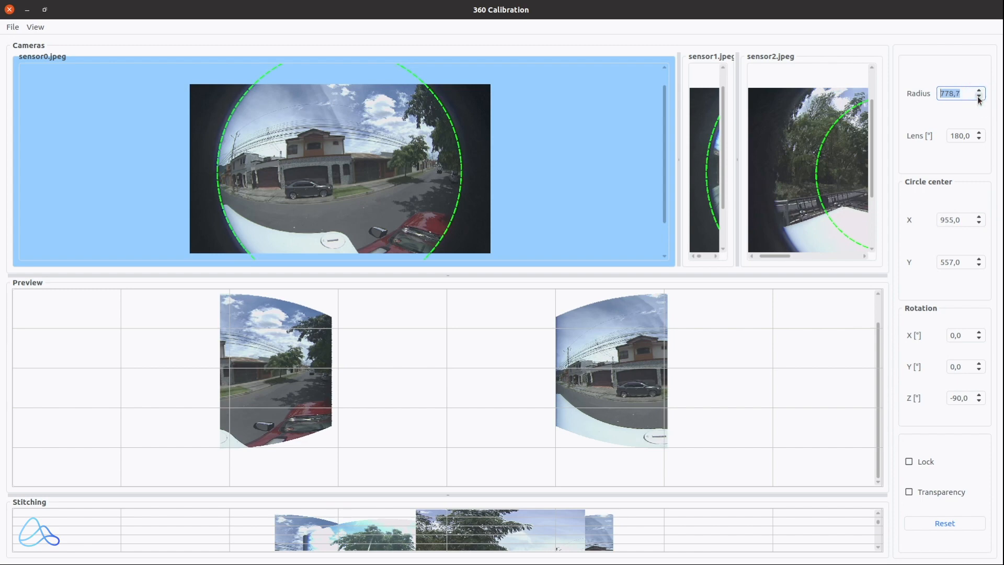
{"action": "left_click", "coordinate": [979, 98]}
{"action": "mouse_move", "coordinate": [411, 275]}
{"action": "left_mouse_down"}
{"action": "mouse_move", "coordinate": [403, 378]}
{"action": "mouse_move", "coordinate": [410, 268]}
{"action": "left_mouse_up"}
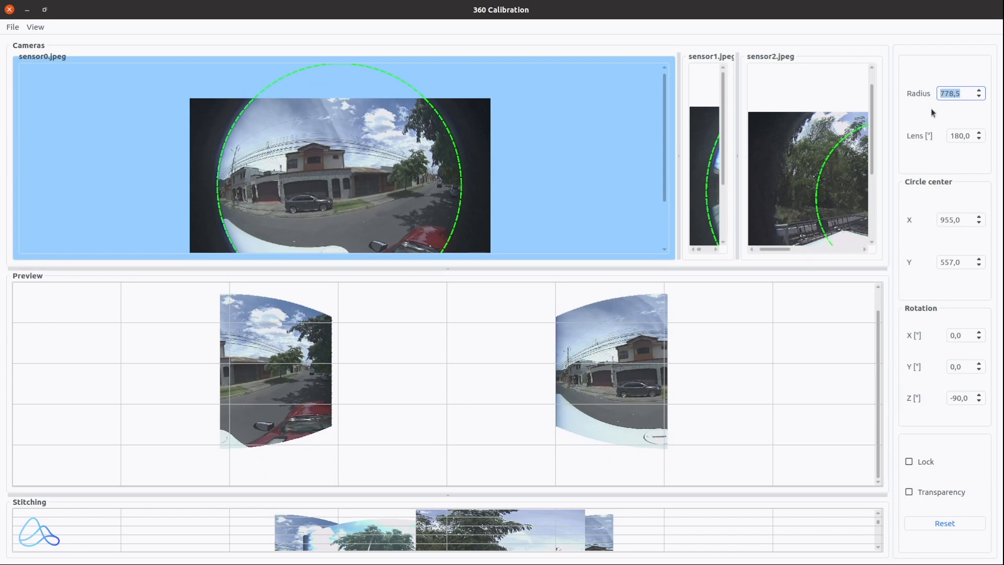
Step: Widen and select the sensor1 camera image, and set its radius to 778
{"action": "left_click_drag", "start_coordinate": [680, 163], "coordinate": [230, 166]}
{"action": "left_click", "coordinate": [482, 187]}
{"action": "left_click_drag", "start_coordinate": [965, 94], "coordinate": [908, 93]}
{"action": "type", "text": "778"}
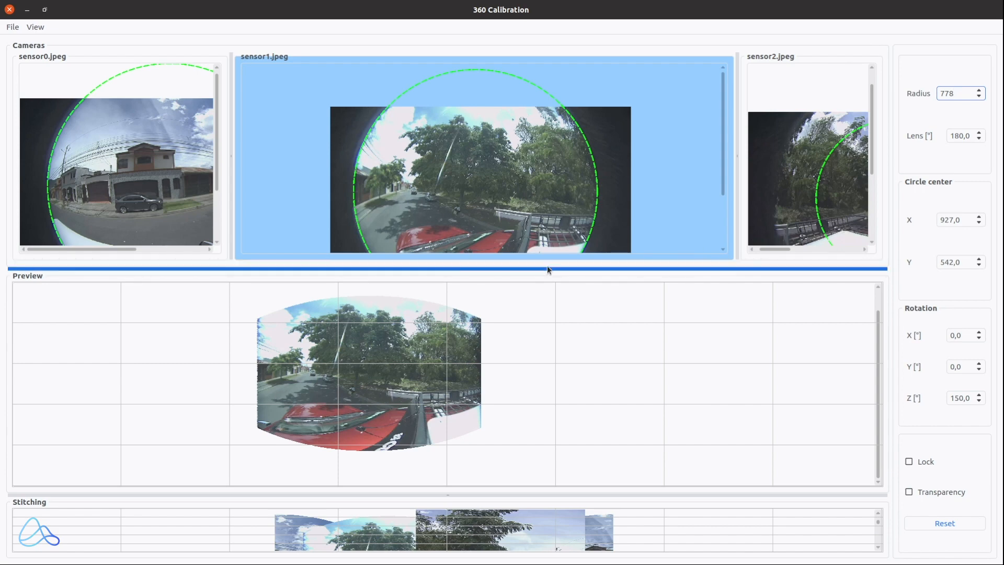
Step: Enlarge the preview of sensor1 and set its circle center X coordinate to 920
{"action": "left_click_drag", "start_coordinate": [545, 270], "coordinate": [569, 211]}
{"action": "left_click_drag", "start_coordinate": [389, 363], "coordinate": [453, 336]}
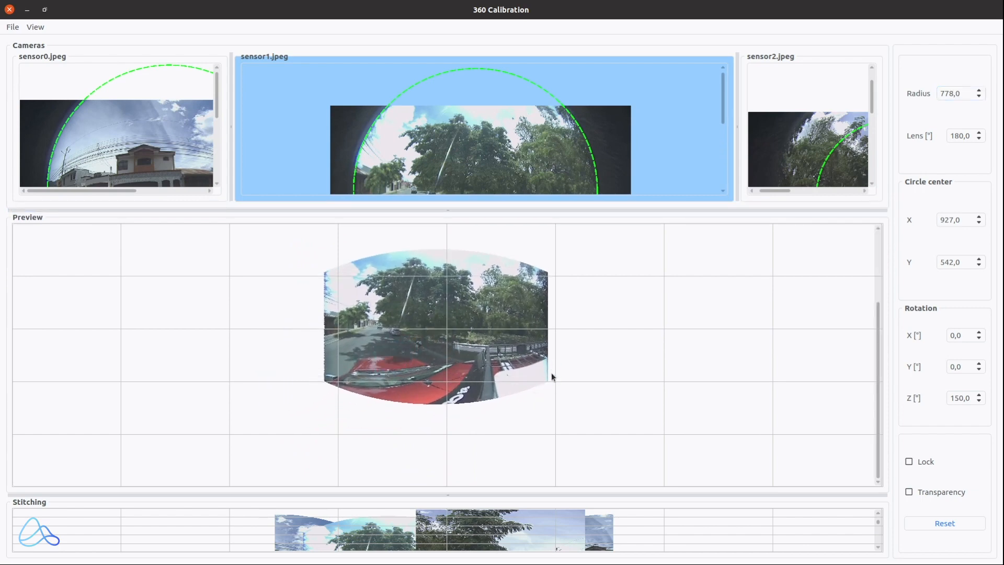
{"action": "left_click", "coordinate": [979, 223]}
{"action": "left_click", "coordinate": [979, 224]}
{"action": "left_click", "coordinate": [980, 223]}
{"action": "left_click", "coordinate": [980, 224]}
{"action": "left_click", "coordinate": [980, 223]}
{"action": "left_click", "coordinate": [979, 223]}
{"action": "left_click", "coordinate": [979, 224]}
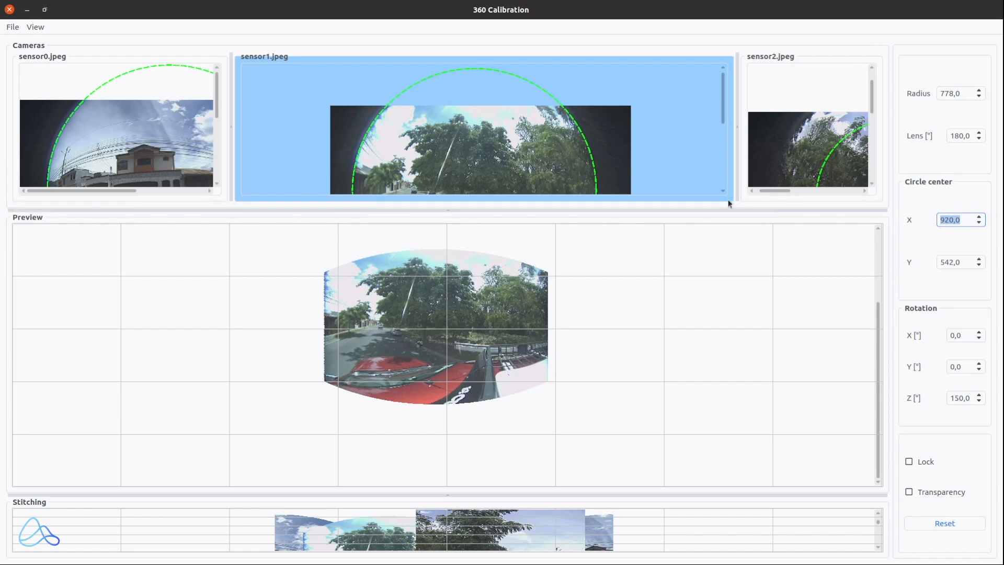
Step: Enlarge and select the sensor2 camera image, and set its radius to 778
{"action": "left_click_drag", "start_coordinate": [713, 210], "coordinate": [689, 360]}
{"action": "left_click_drag", "start_coordinate": [737, 247], "coordinate": [460, 247]}
{"action": "left_click", "coordinate": [680, 183]}
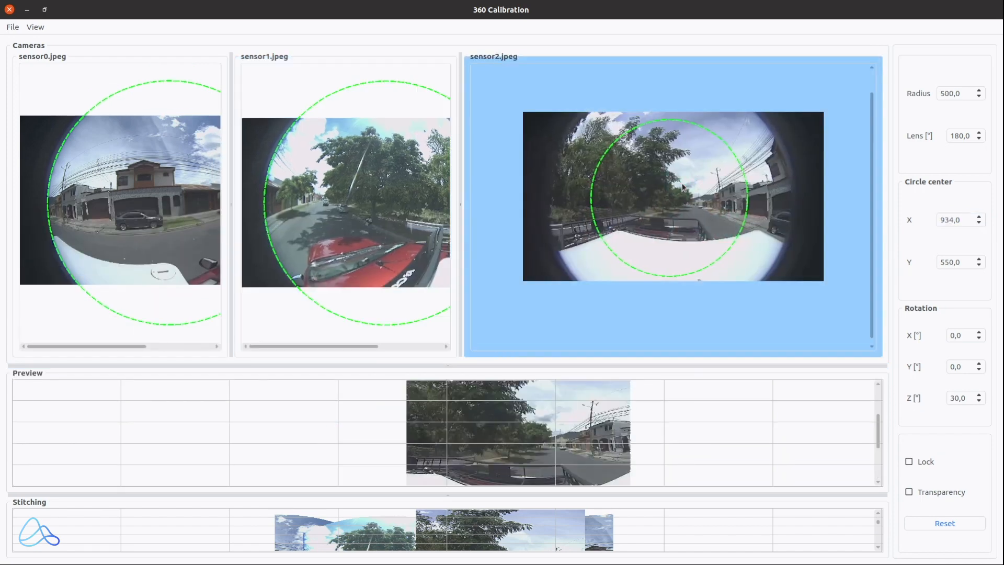
{"action": "left_click", "coordinate": [967, 95]}
{"action": "type", "text": "778"}
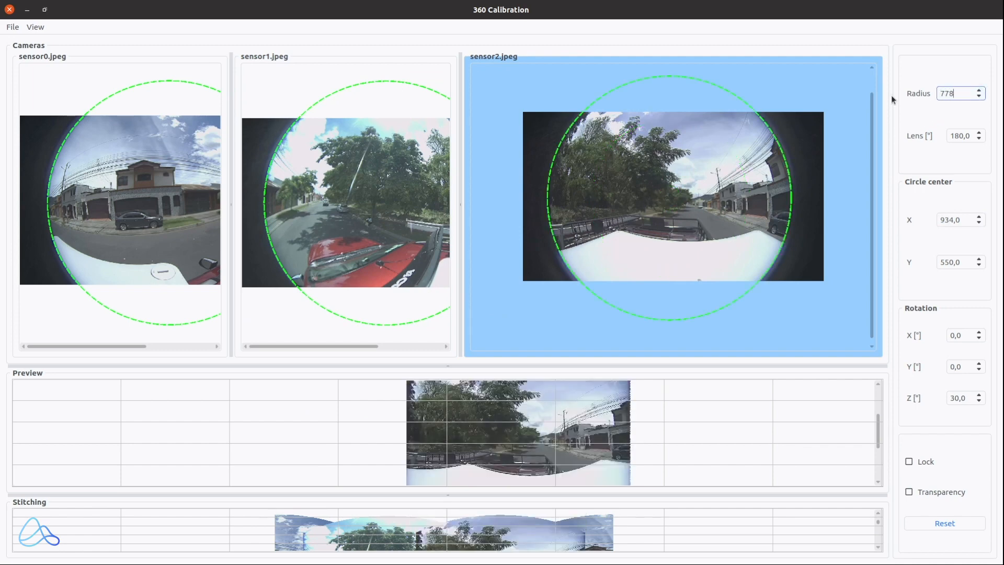
Step: Enlarge the stitching view and examine the seams between the three camera images in the panorama
{"action": "left_click_drag", "start_coordinate": [492, 365], "coordinate": [489, 267]}
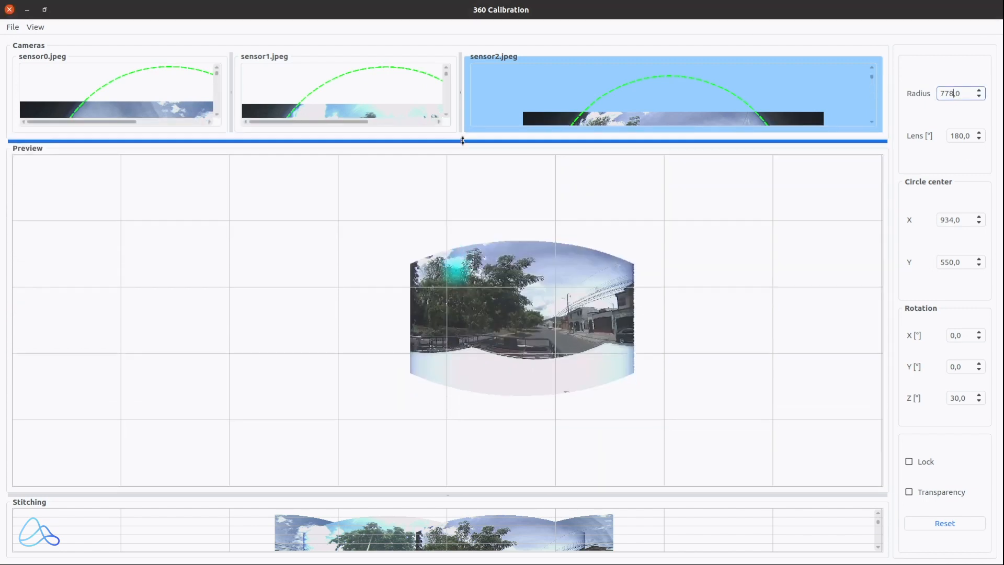
{"action": "left_click_drag", "start_coordinate": [462, 140], "coordinate": [462, 119]}
{"action": "left_click_drag", "start_coordinate": [444, 495], "coordinate": [444, 169]}
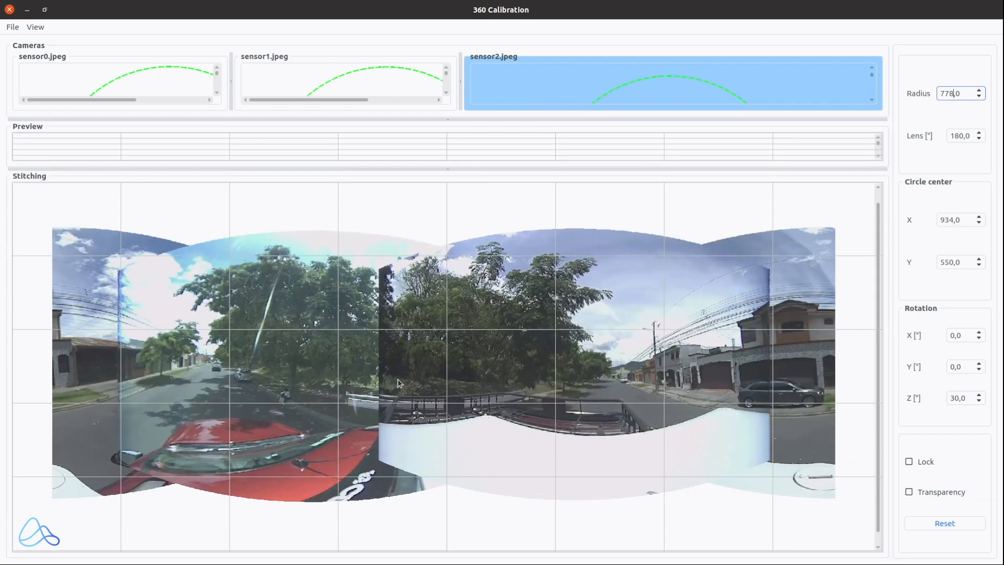
{"action": "left_click_drag", "start_coordinate": [73, 219], "coordinate": [820, 522]}
{"action": "left_click_drag", "start_coordinate": [307, 384], "coordinate": [468, 371]}
{"action": "scroll", "coordinate": [442, 363], "scroll_direction": "up", "scroll_amount": 2}
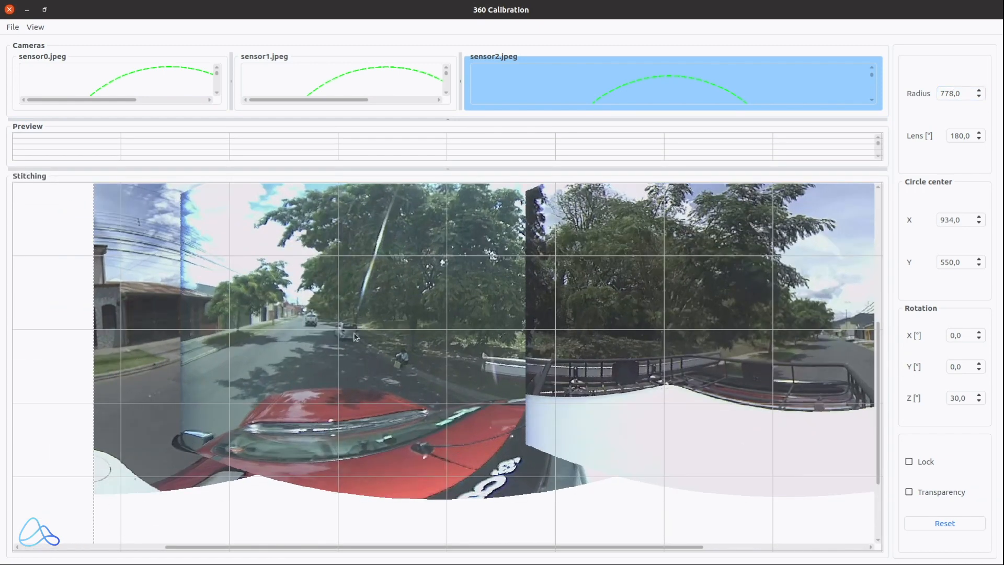
Step: Check the stitched overlaps with Transparency enabled, disable it, and enable Lock
{"action": "left_click", "coordinate": [910, 492]}
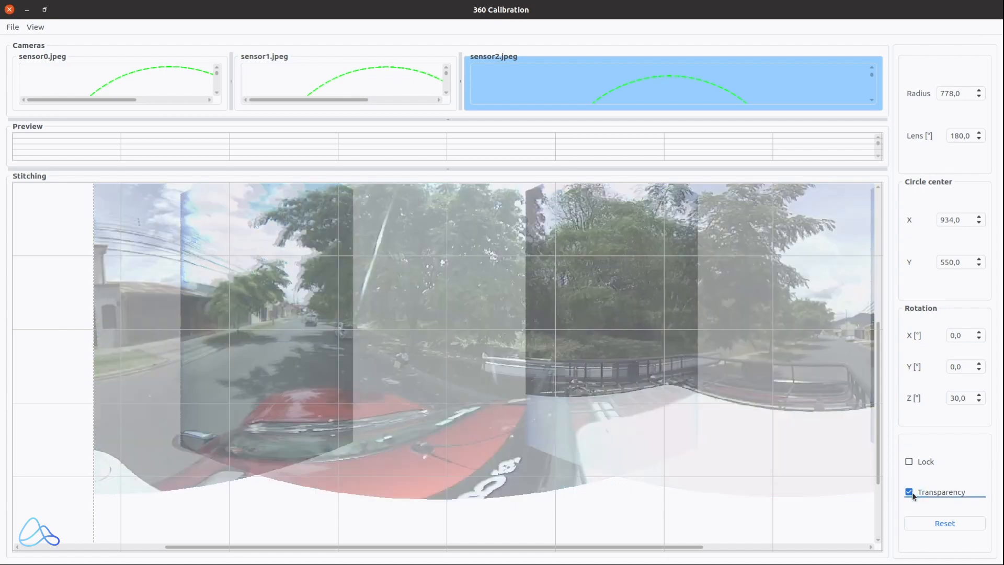
{"action": "left_click", "coordinate": [911, 491]}
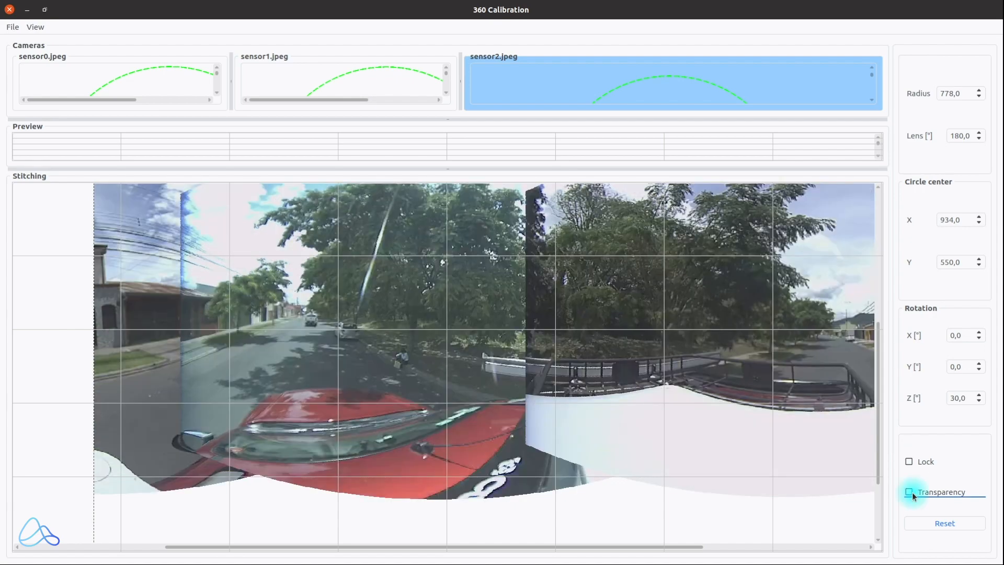
{"action": "left_click", "coordinate": [909, 461]}
Step: Compare the overlaps in the panorama by alternately fading the sensor1 image and bringing it to the front, ending with sensor2 in front
{"action": "left_click", "coordinate": [378, 364]}
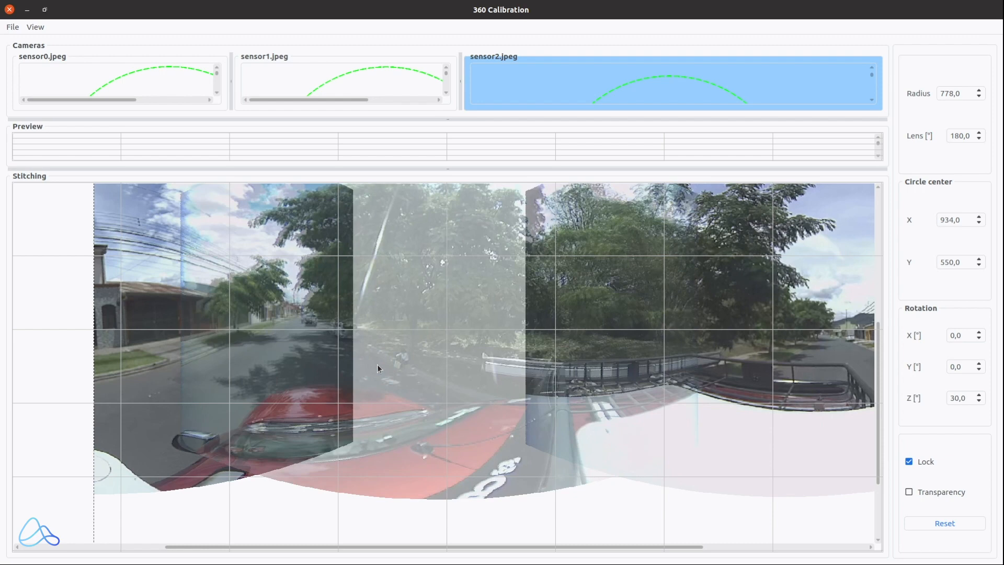
{"action": "left_click", "coordinate": [377, 364]}
{"action": "left_click", "coordinate": [381, 359]}
{"action": "left_click", "coordinate": [382, 358]}
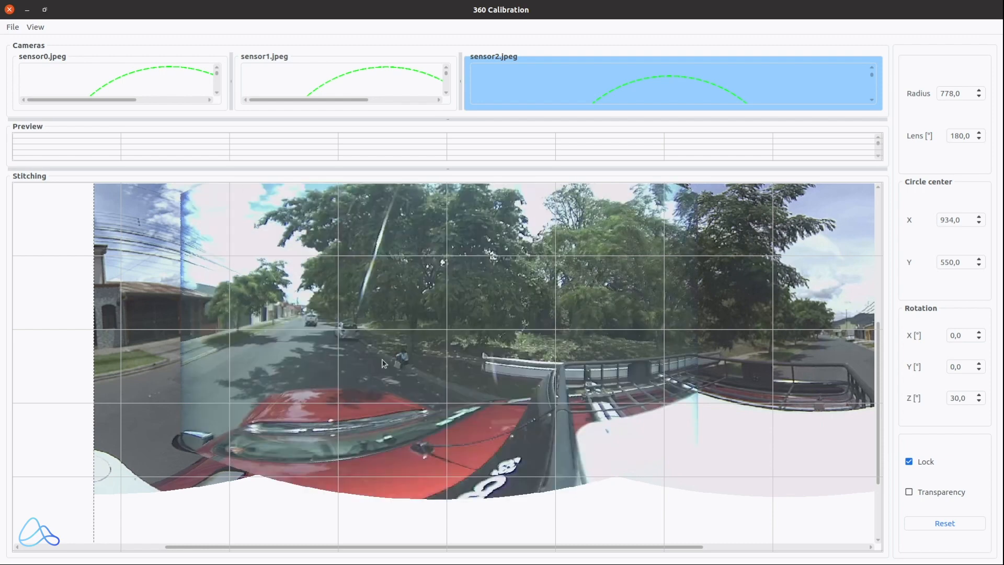
{"action": "left_click", "coordinate": [291, 361]}
{"action": "left_click", "coordinate": [294, 358]}
{"action": "left_click", "coordinate": [232, 419]}
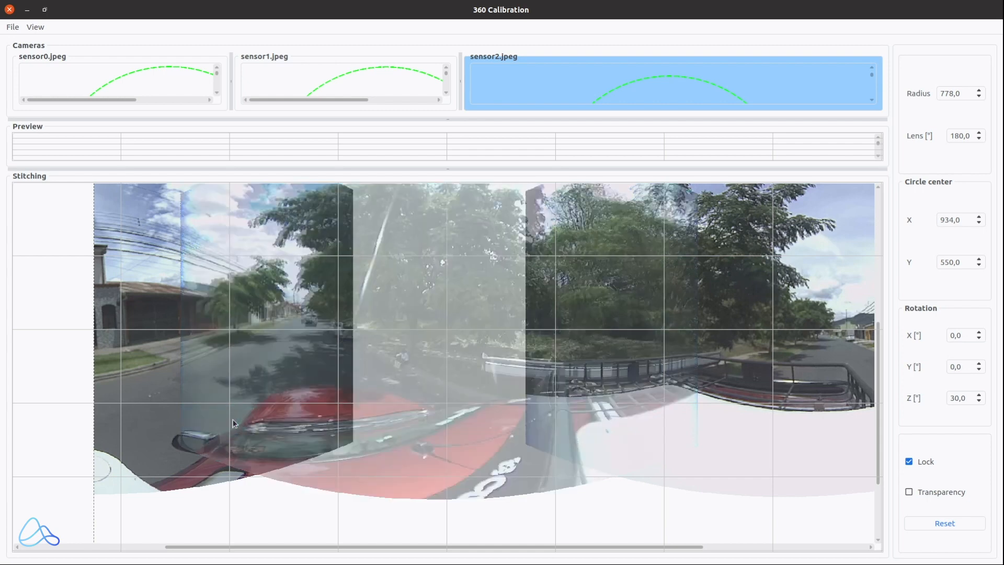
{"action": "left_click", "coordinate": [233, 420]}
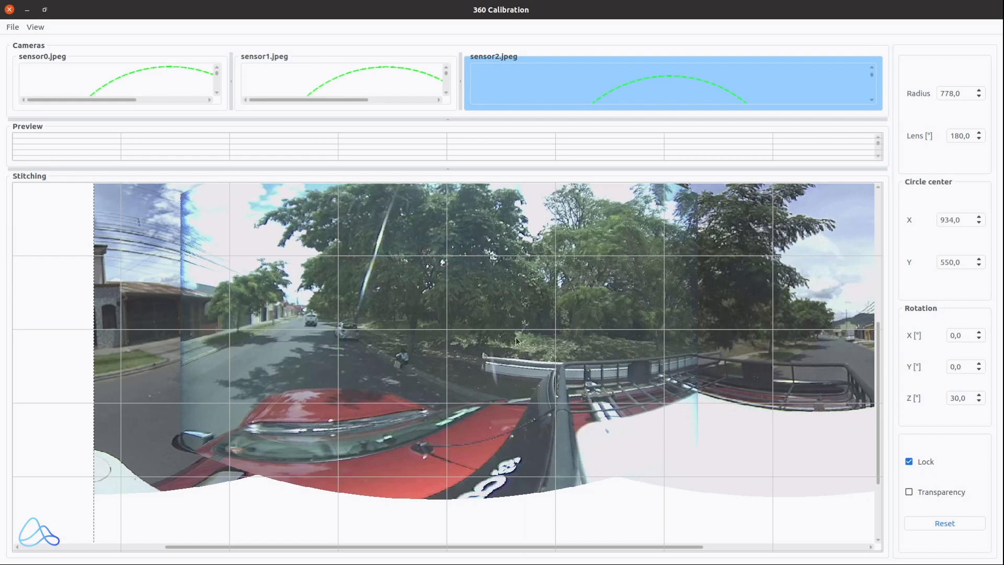
{"action": "scroll", "coordinate": [516, 337], "scroll_direction": "down", "scroll_amount": 5}
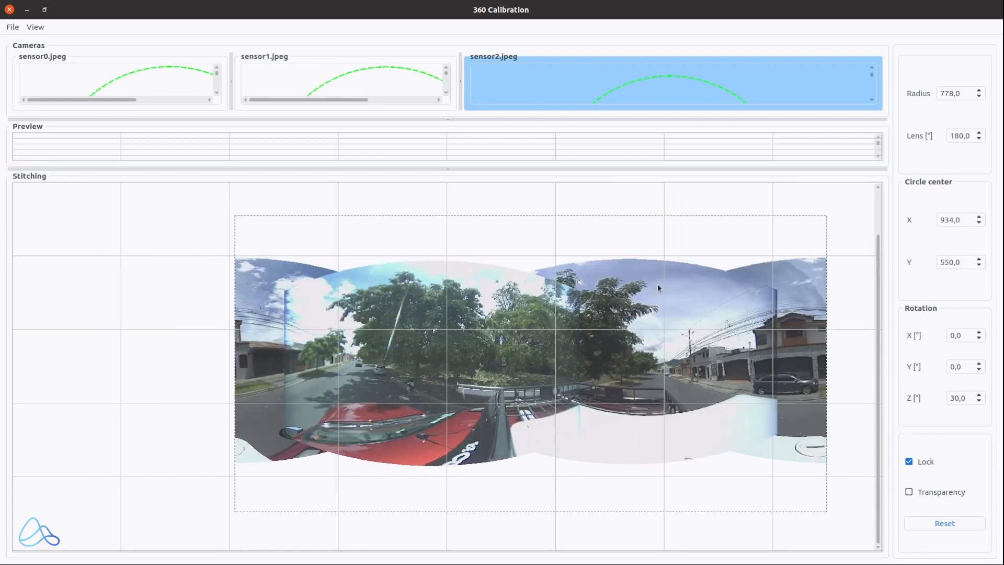
{"action": "left_click_drag", "start_coordinate": [696, 306], "coordinate": [661, 312]}
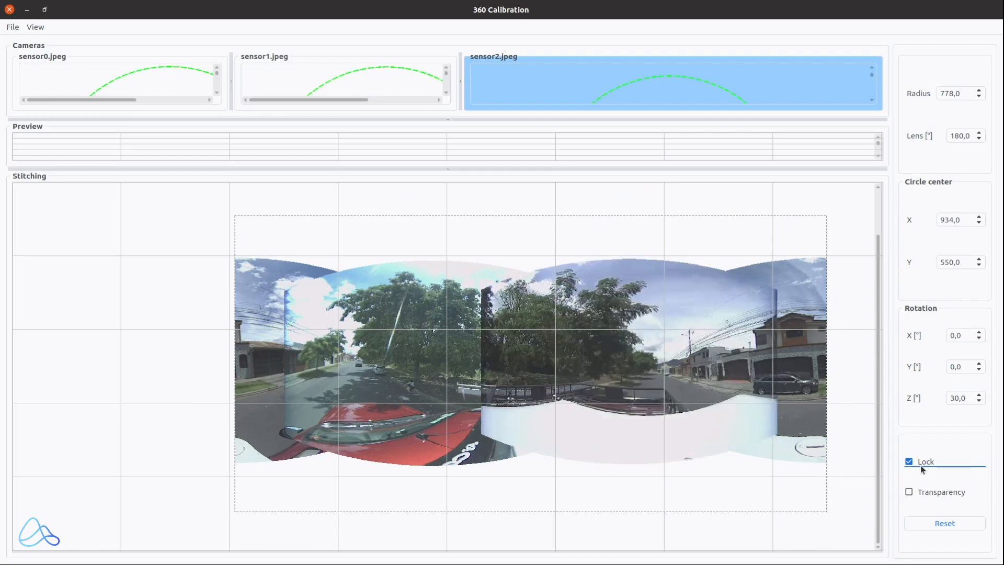
Step: Enlarge the preview and camera views, try X rotations of 10, 20, -10 and -20° on sensor2, and restore X to 0
{"action": "left_click_drag", "start_coordinate": [508, 167], "coordinate": [478, 399]}
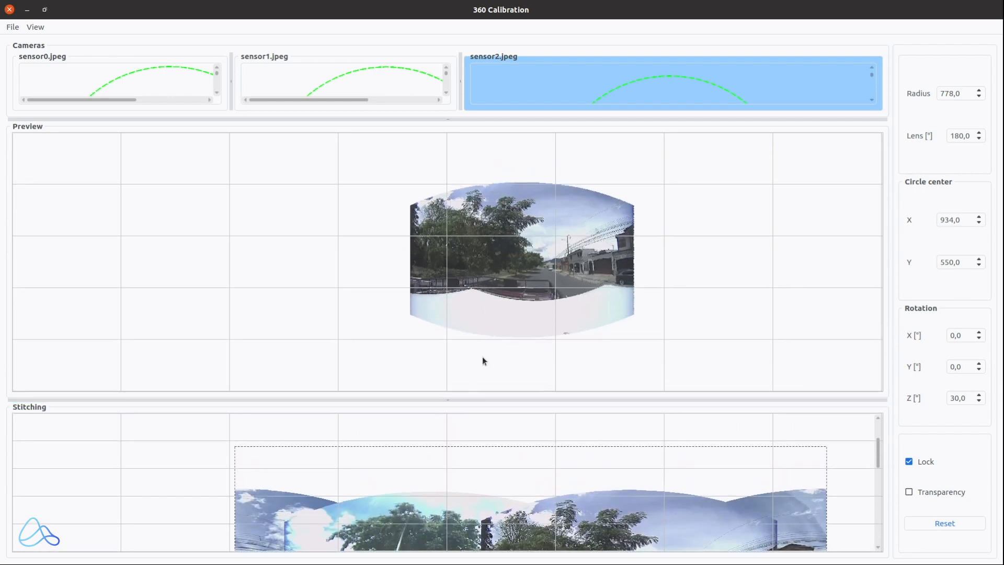
{"action": "left_click_drag", "start_coordinate": [521, 121], "coordinate": [515, 147]}
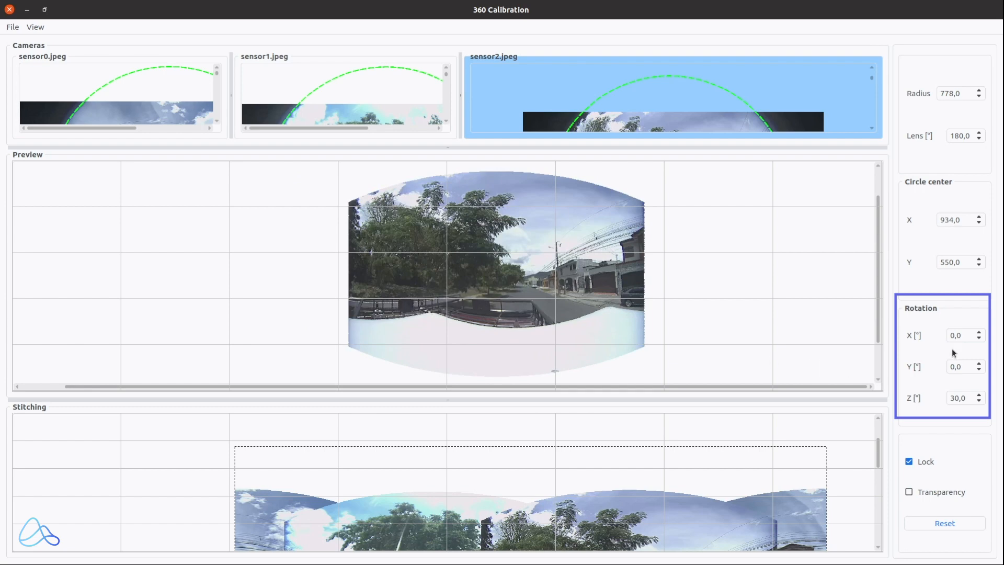
{"action": "left_click_drag", "start_coordinate": [967, 336], "coordinate": [941, 337]}
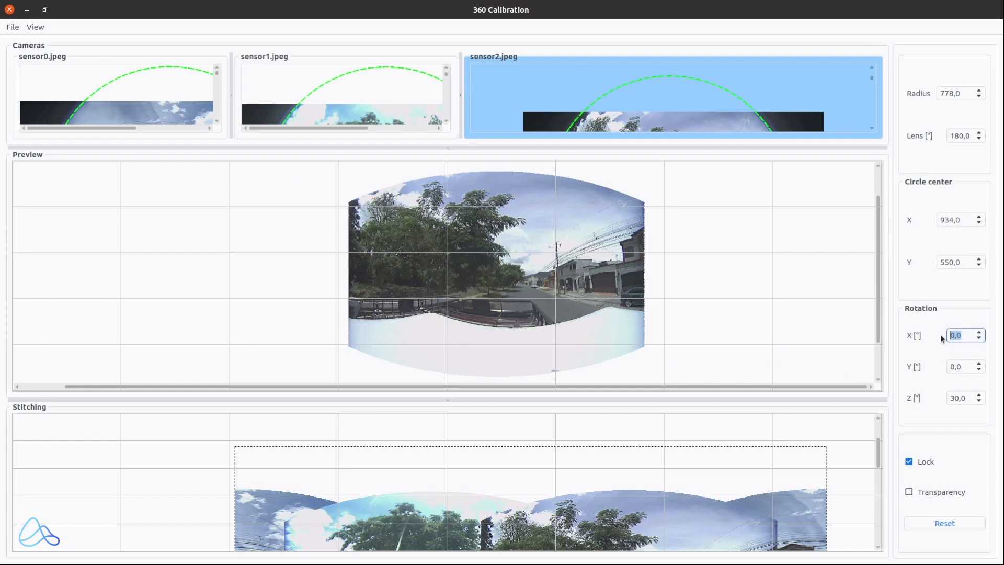
{"action": "type", "text": "10"}
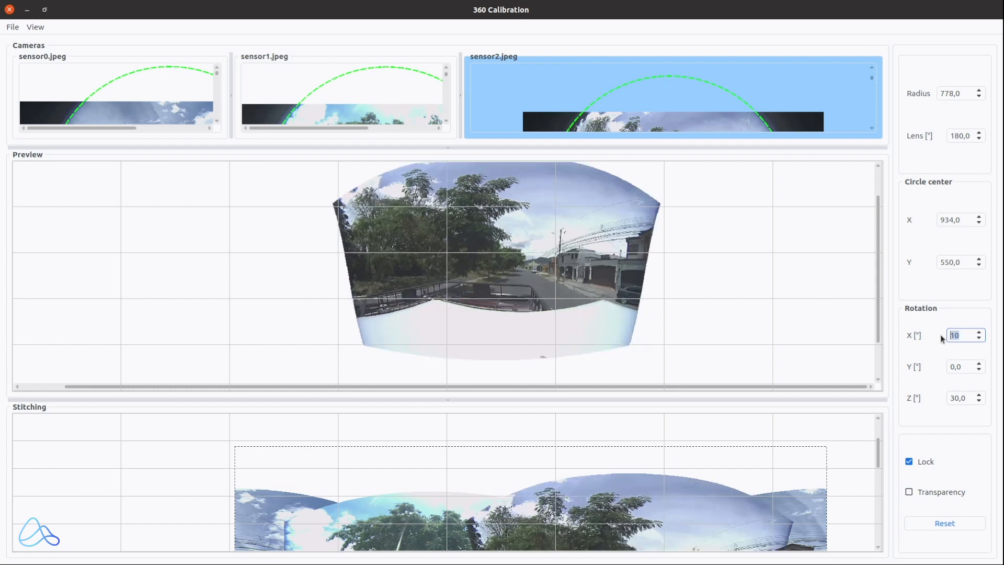
{"action": "type", "text": "20"}
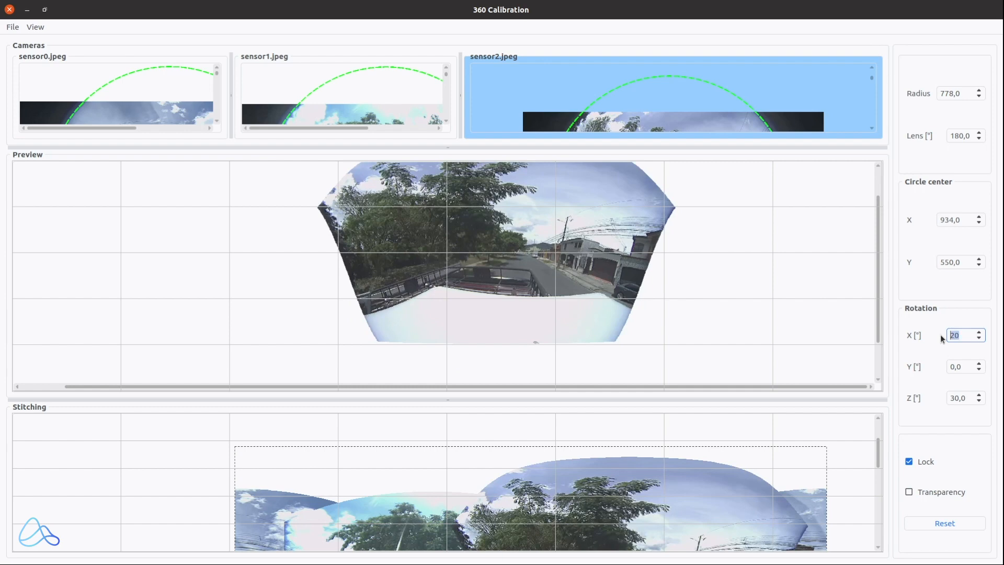
{"action": "type", "text": "0"}
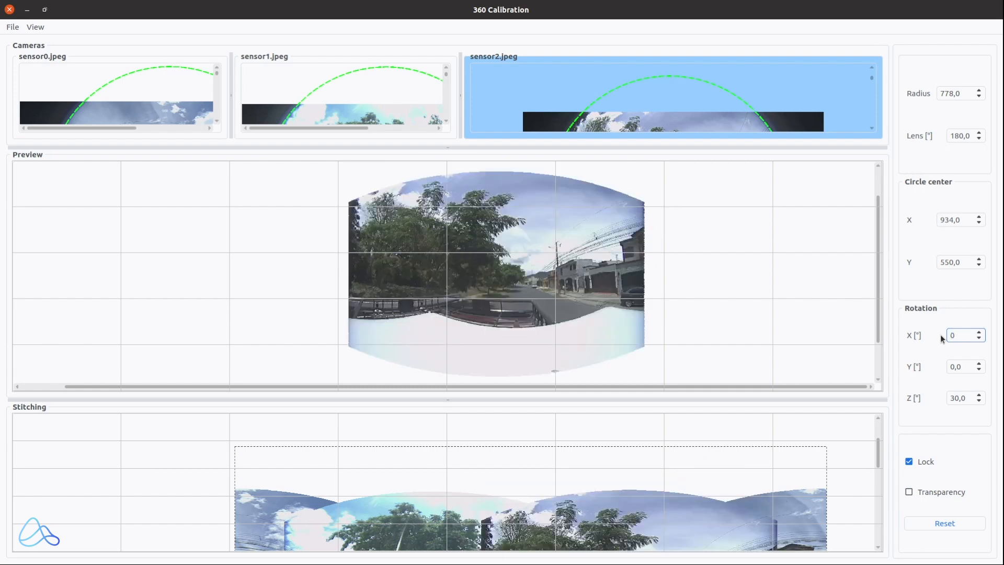
{"action": "type", "text": "-10"}
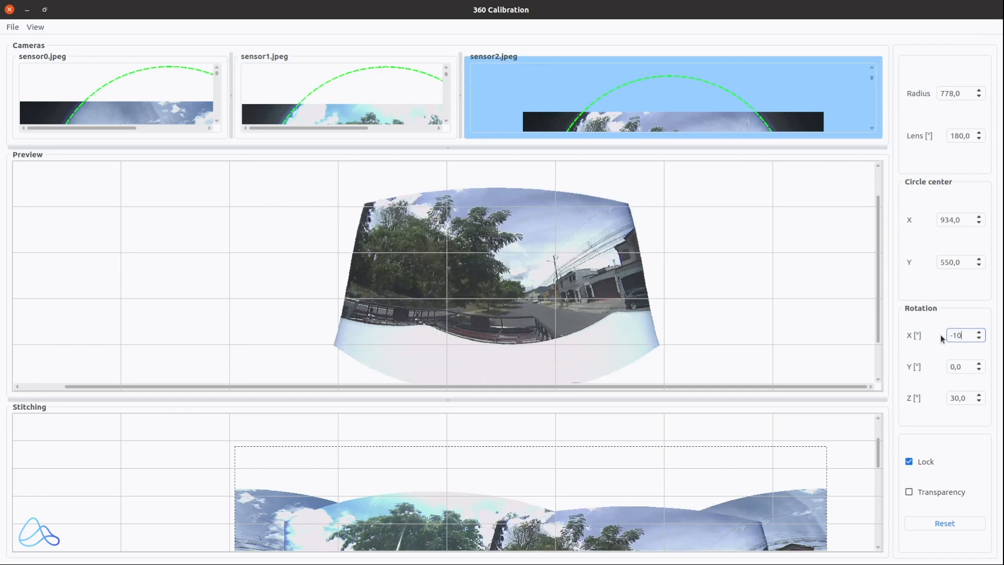
{"action": "type", "text": "-20"}
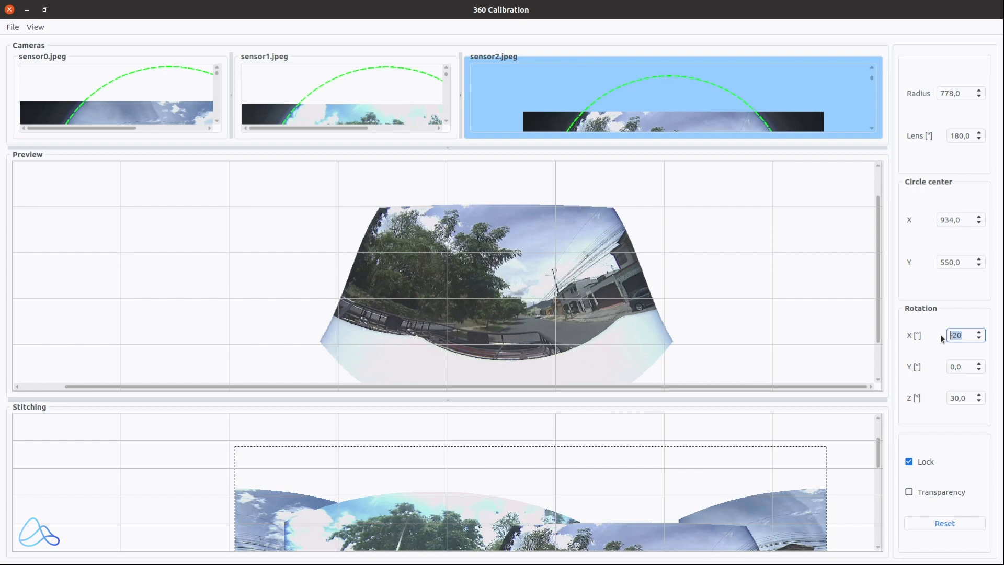
{"action": "type", "text": "0"}
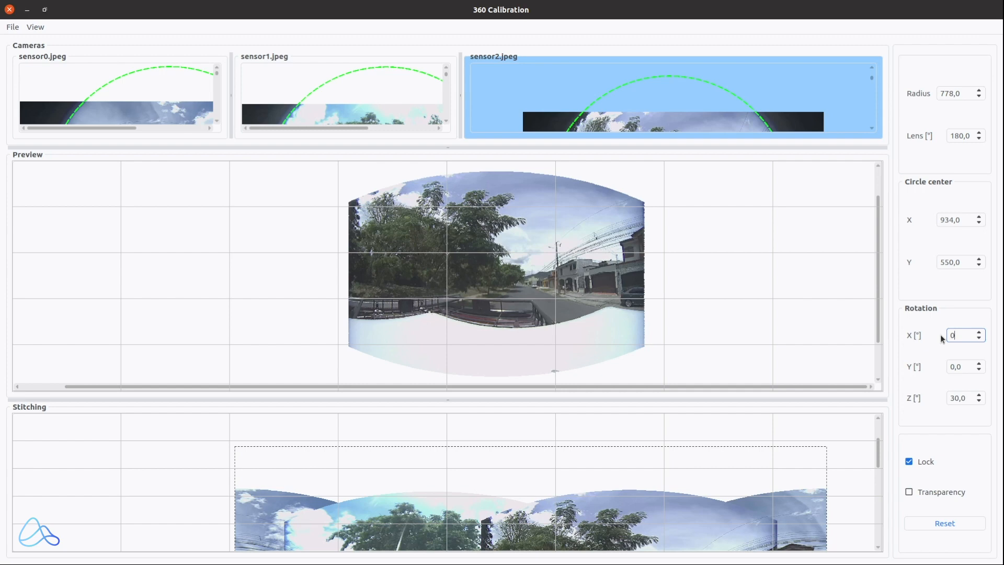
Step: Try Y rotations of 10, 20, -10 and -20° on the sensor2 image, and restore Y to 0
{"action": "left_click_drag", "start_coordinate": [960, 365], "coordinate": [937, 366]}
{"action": "type", "text": "10"}
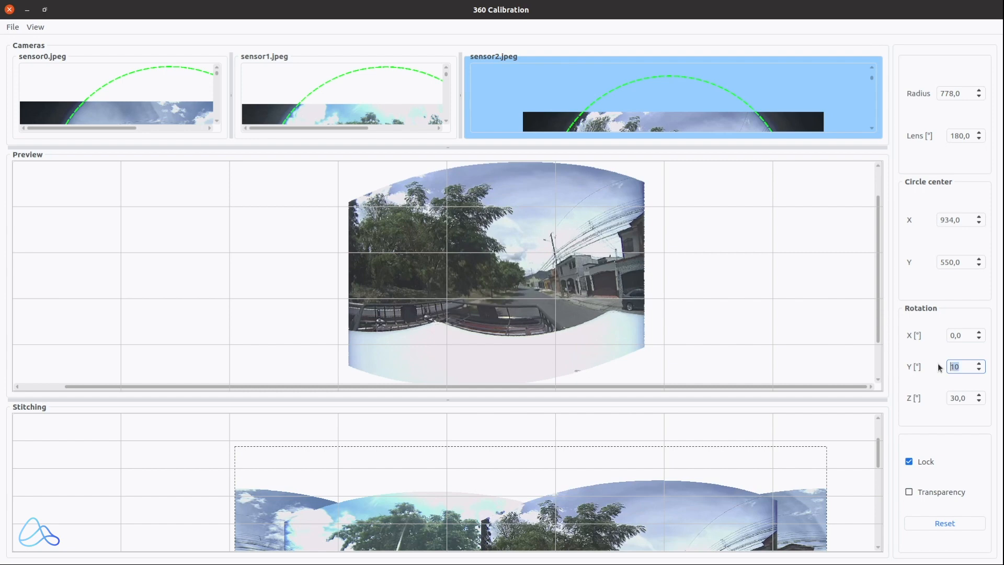
{"action": "type", "text": "20"}
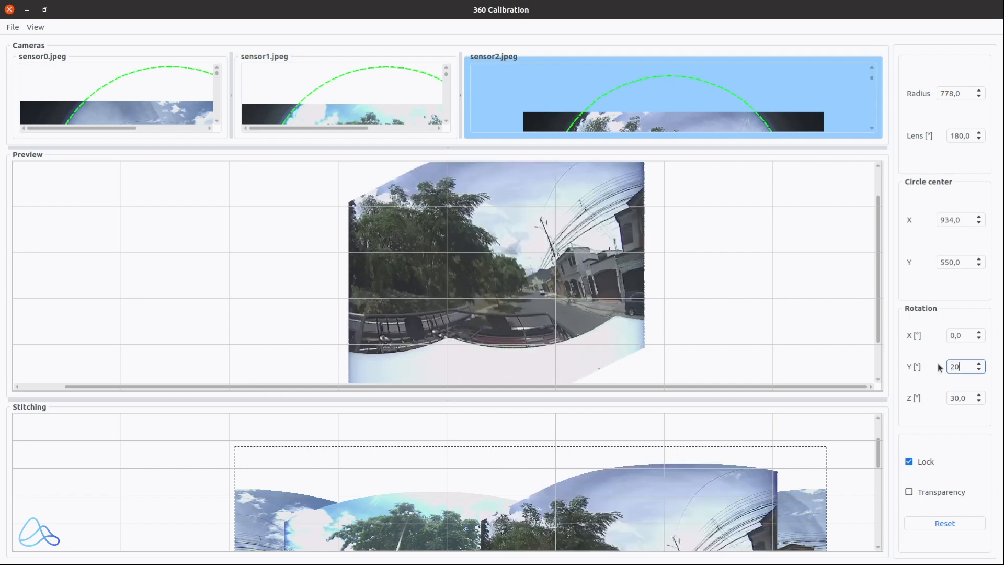
{"action": "type", "text": "0"}
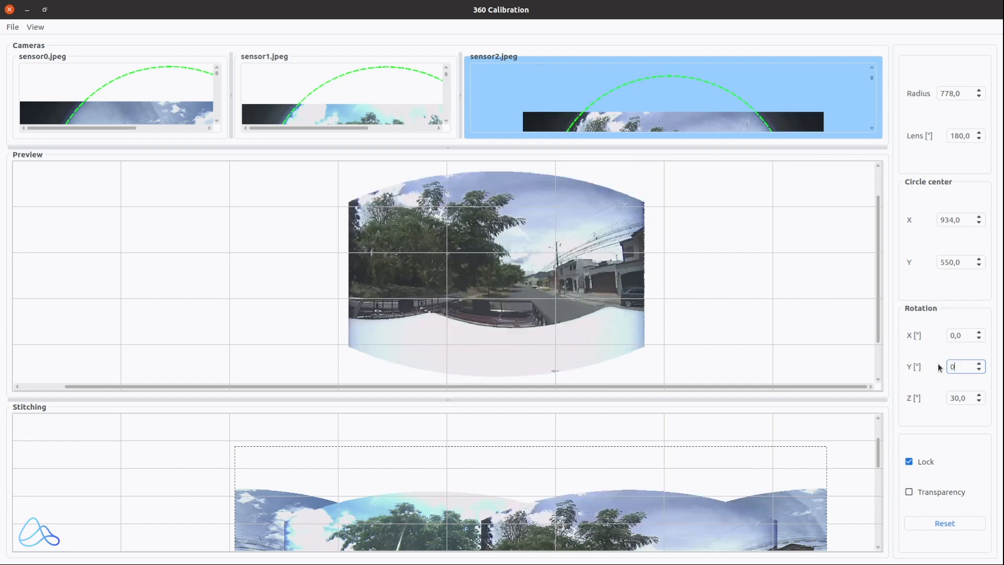
{"action": "type", "text": "-10"}
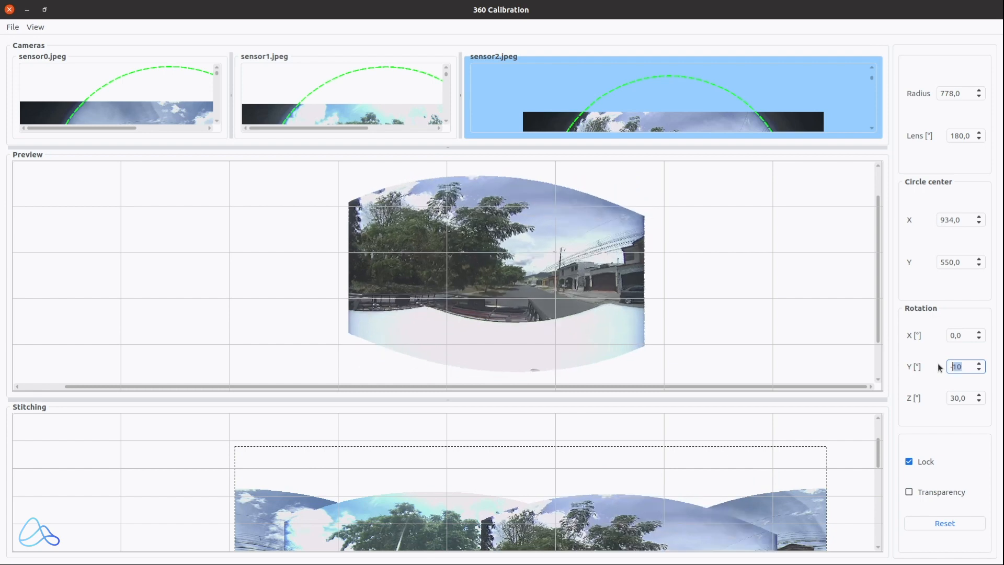
{"action": "type", "text": "20"}
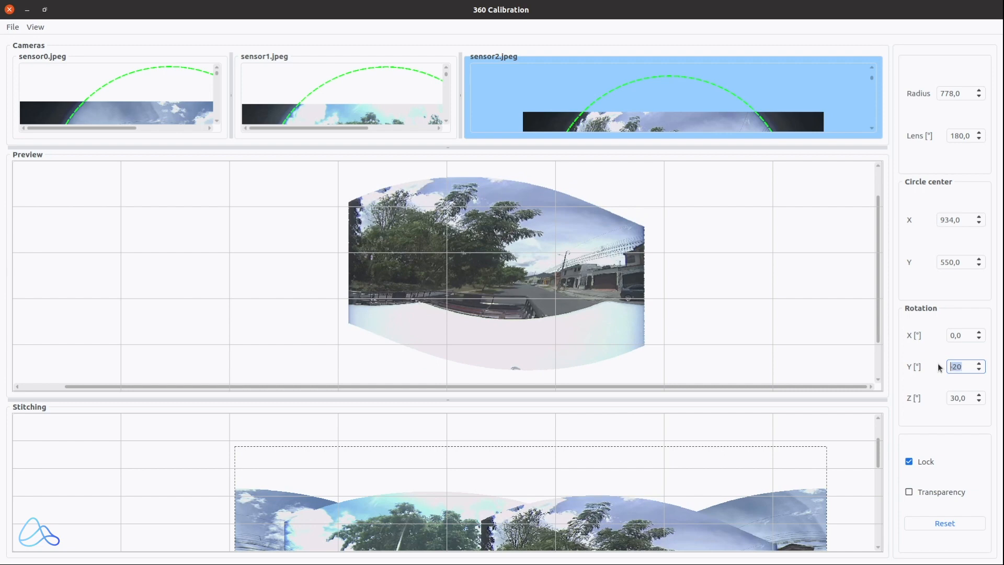
{"action": "type", "text": "0"}
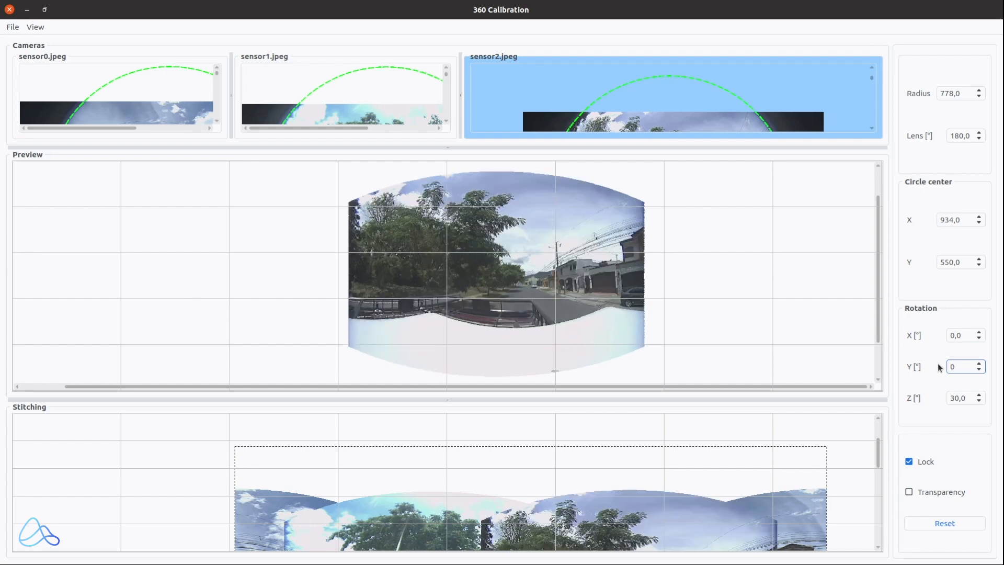
Step: Try Z rotations of 40, 60, 20, 10 and 0° on the sensor2 image, and restore Z to 30
{"action": "key", "text": "Tab"}
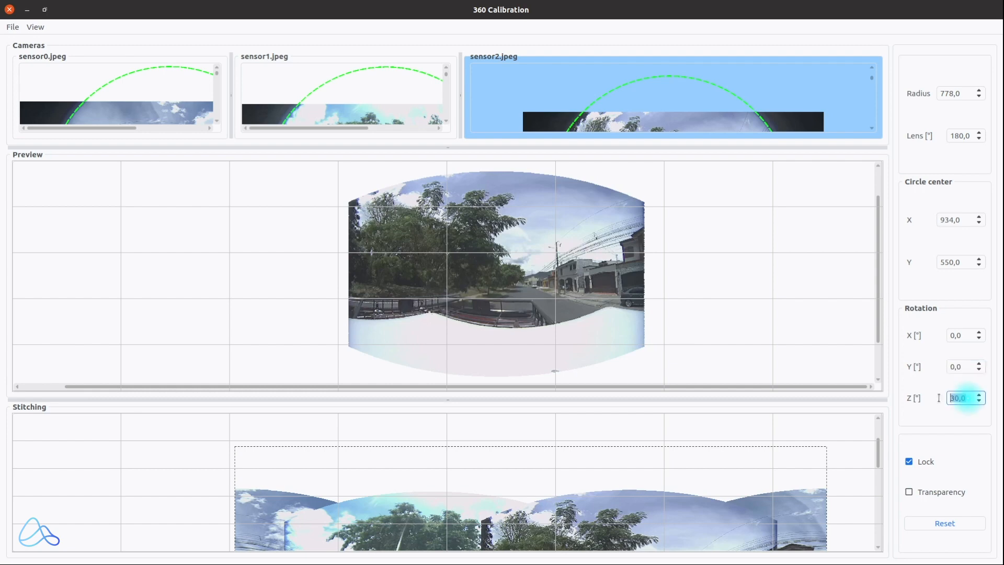
{"action": "type", "text": "40"}
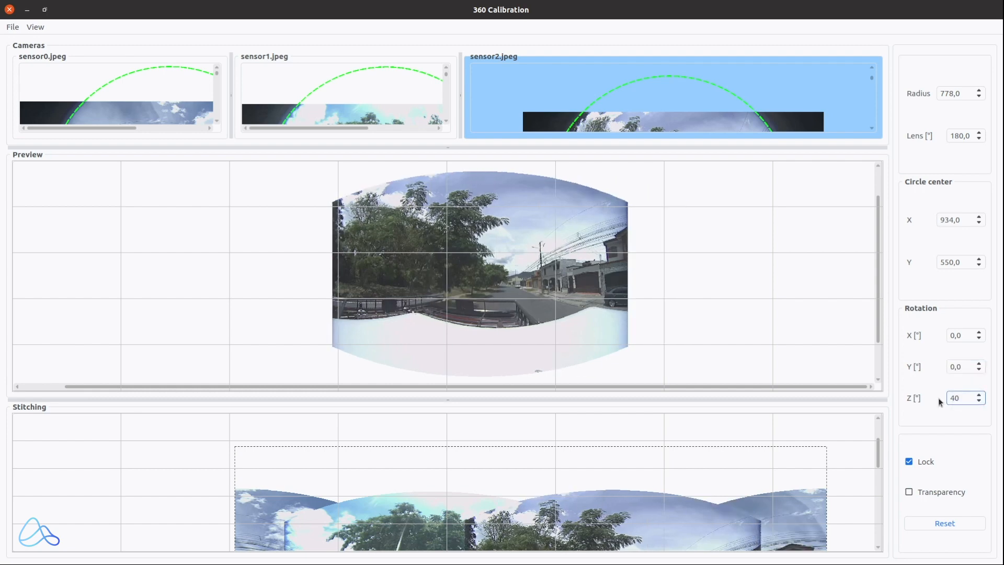
{"action": "type", "text": "60"}
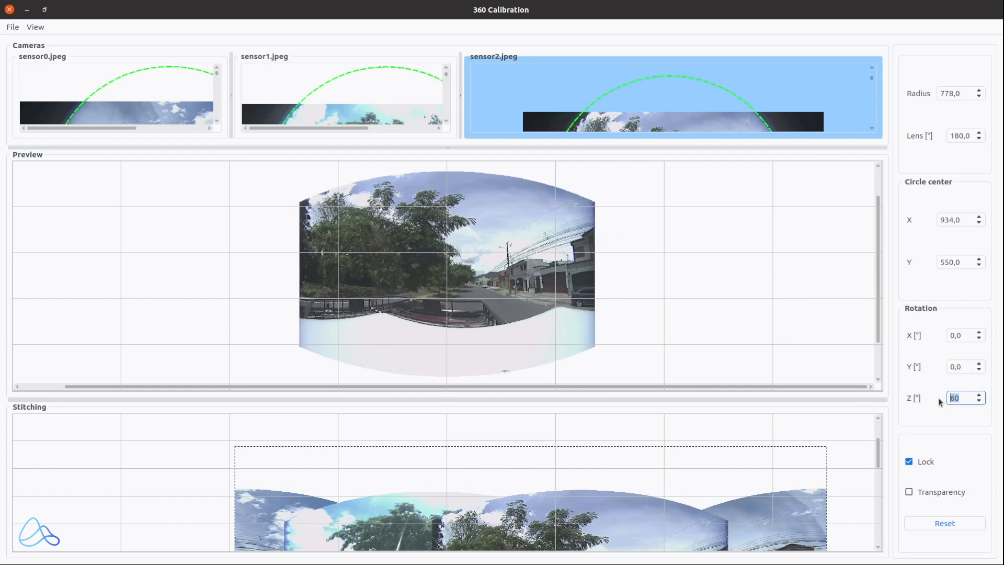
{"action": "type", "text": "20"}
{"action": "type", "text": "10"}
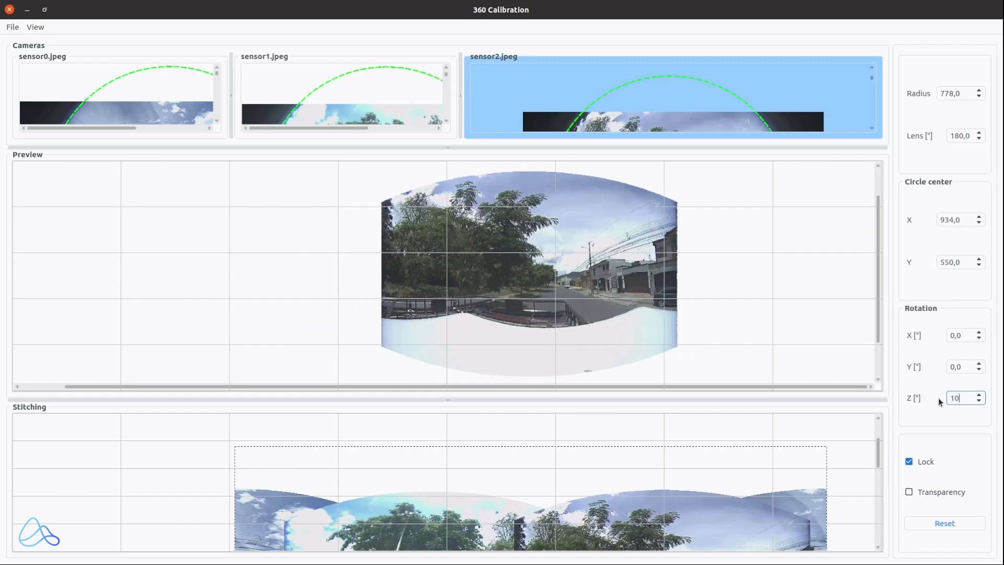
{"action": "type", "text": "0"}
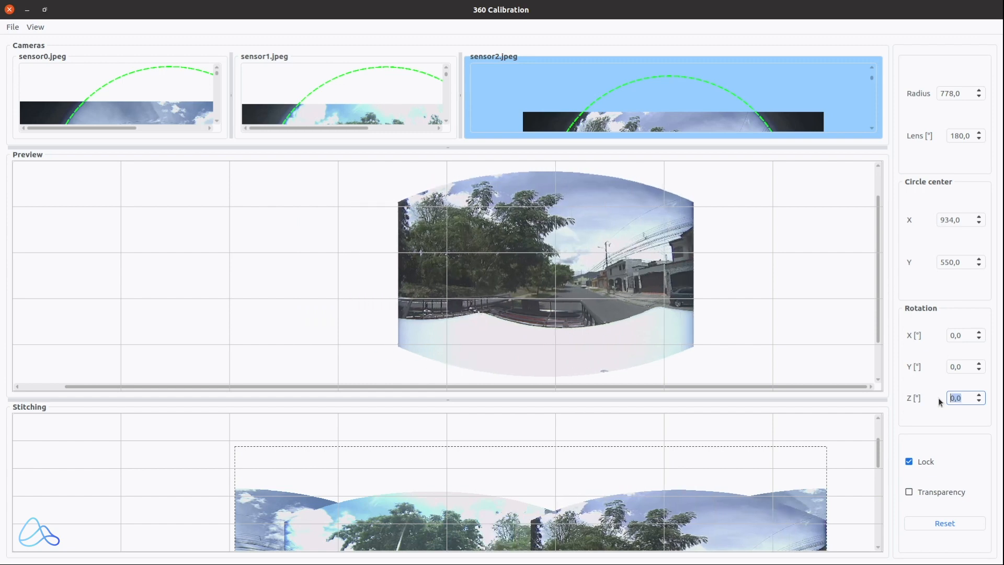
{"action": "type", "text": "30"}
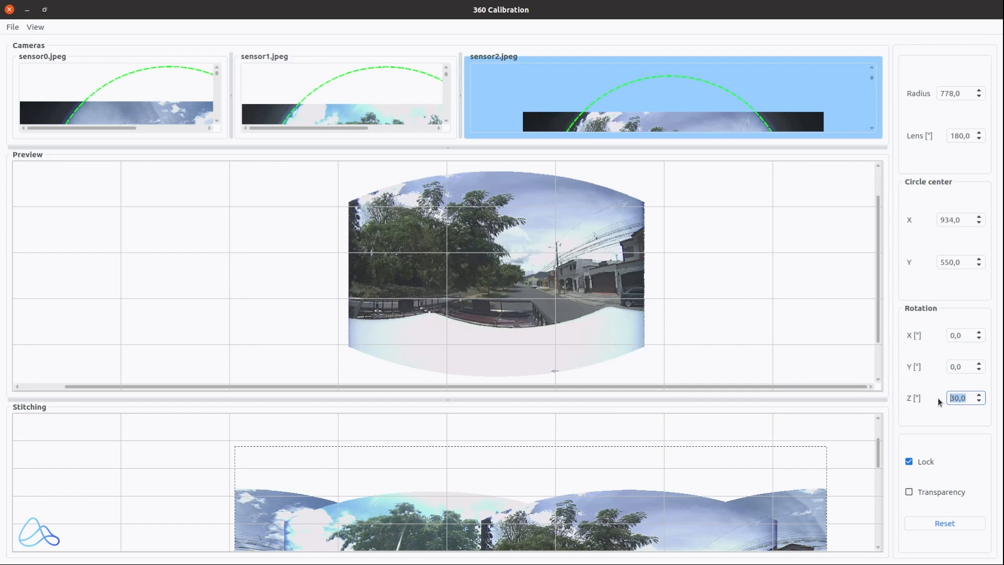
Step: Select the sensor0, sensor1 and sensor2 camera images in turn to check their previews and rotation values
{"action": "left_click", "coordinate": [162, 109]}
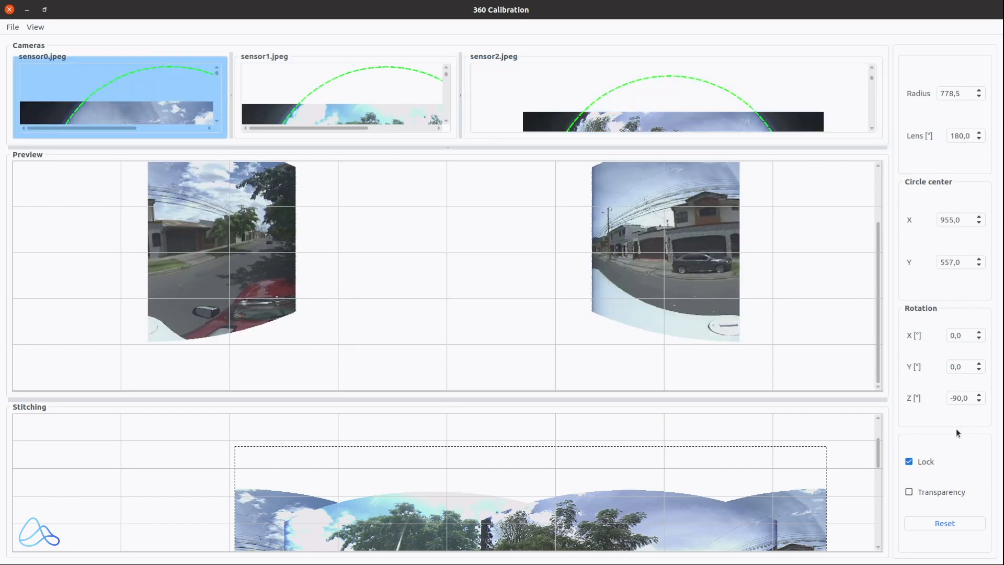
{"action": "left_click", "coordinate": [370, 114]}
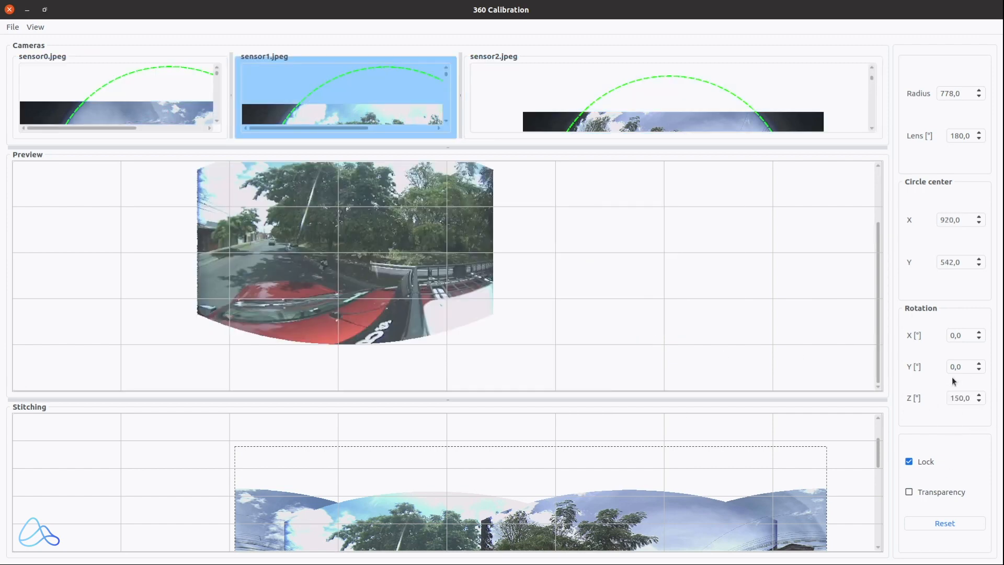
{"action": "left_click", "coordinate": [697, 129]}
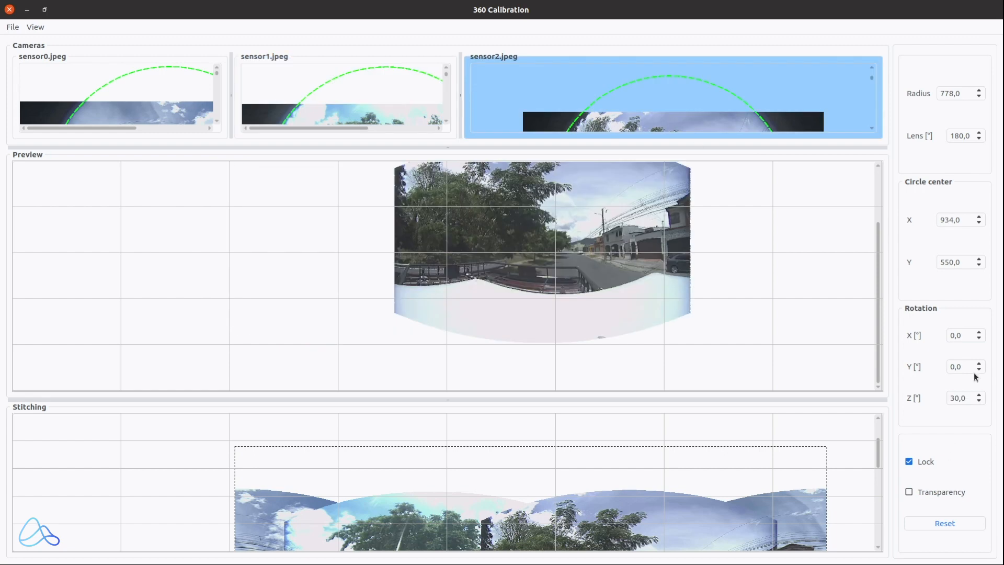
Step: Enlarge the stitching view and bring the sensor1 image to the front to inspect its seams with the neighbouring images
{"action": "left_click_drag", "start_coordinate": [459, 399], "coordinate": [481, 178]}
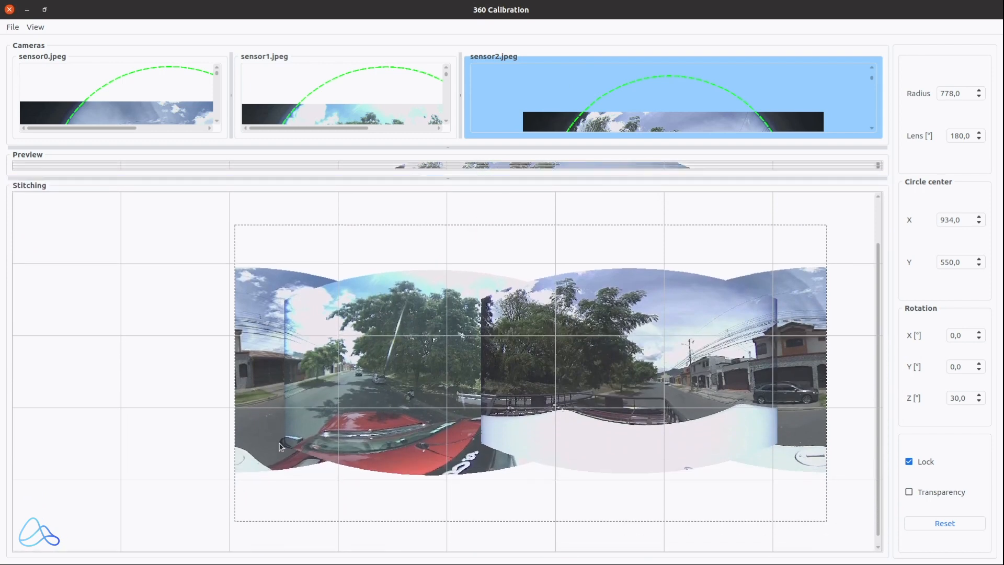
{"action": "scroll", "coordinate": [279, 445], "scroll_direction": "up", "scroll_amount": 1}
{"action": "scroll", "coordinate": [279, 445], "scroll_direction": "up", "scroll_amount": 2}
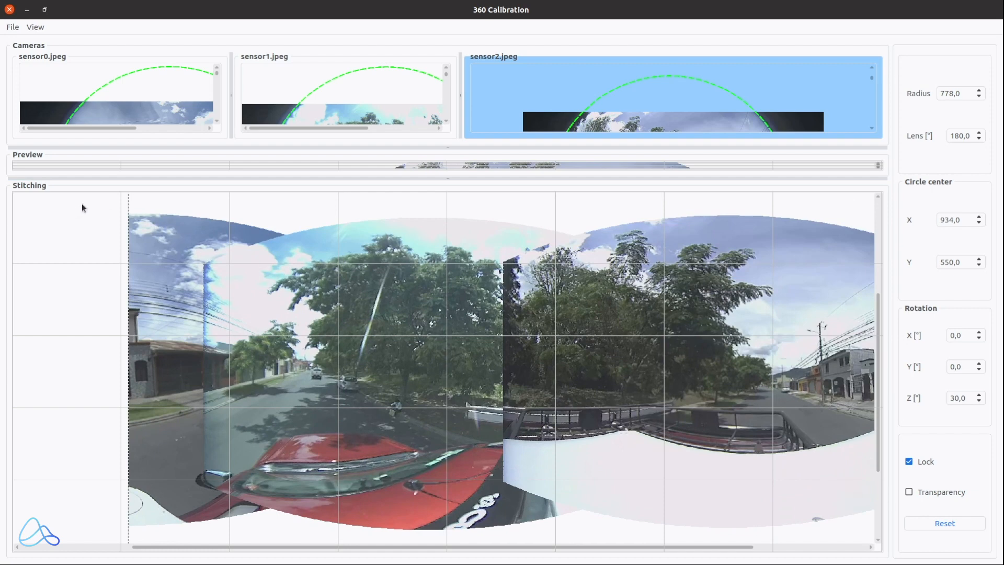
{"action": "left_click", "coordinate": [236, 384]}
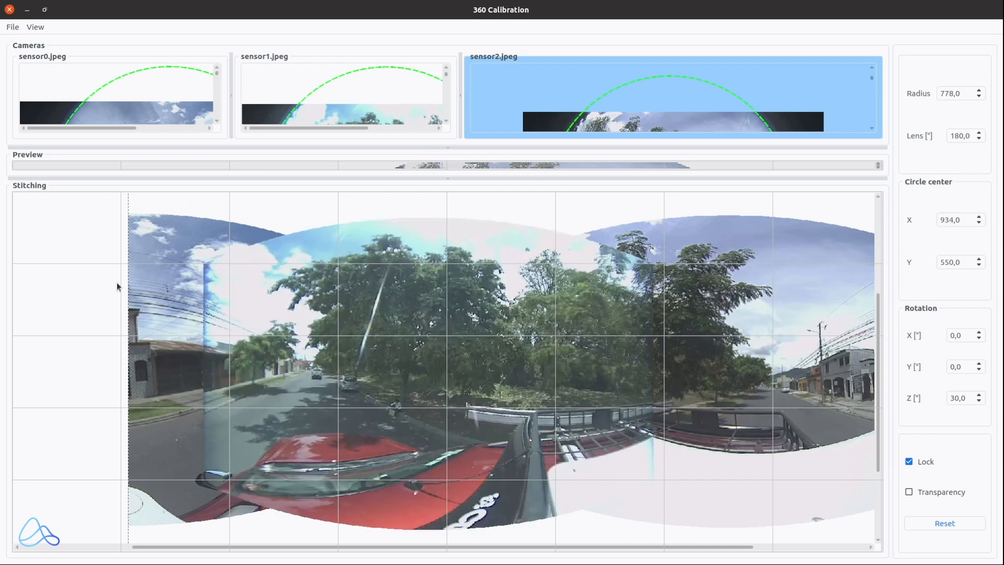
Step: Alternate which images are in front in the stitched panorama to examine the seams around the road, car and trees
{"action": "mouse_move", "coordinate": [88, 216]}
{"action": "left_mouse_down"}
{"action": "mouse_move", "coordinate": [117, 240]}
{"action": "mouse_move", "coordinate": [601, 453]}
{"action": "mouse_move", "coordinate": [865, 513]}
{"action": "left_mouse_up"}
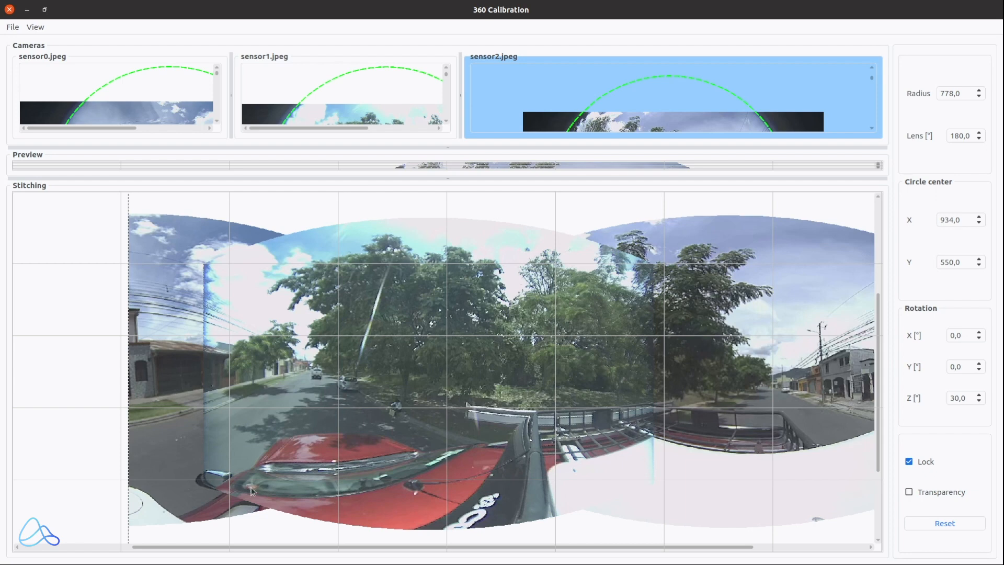
{"action": "left_click", "coordinate": [184, 459]}
{"action": "left_click", "coordinate": [184, 458]}
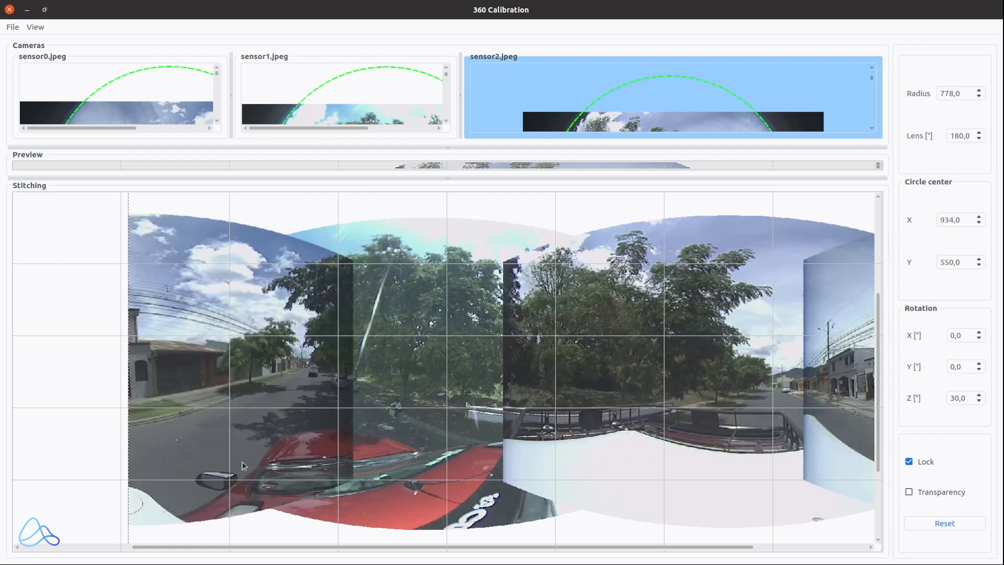
{"action": "left_click", "coordinate": [400, 427]}
{"action": "left_click", "coordinate": [400, 427]}
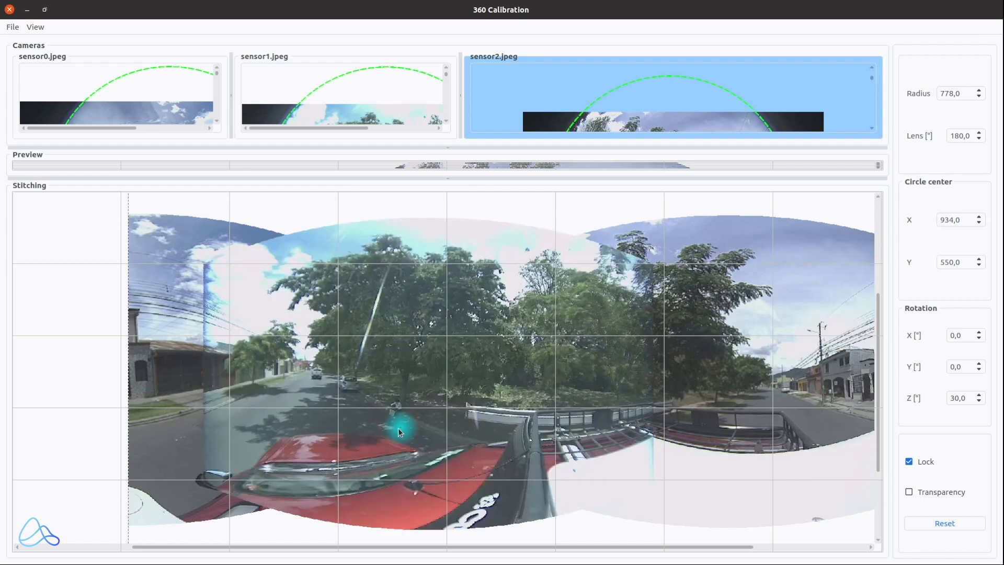
{"action": "left_click", "coordinate": [393, 378]}
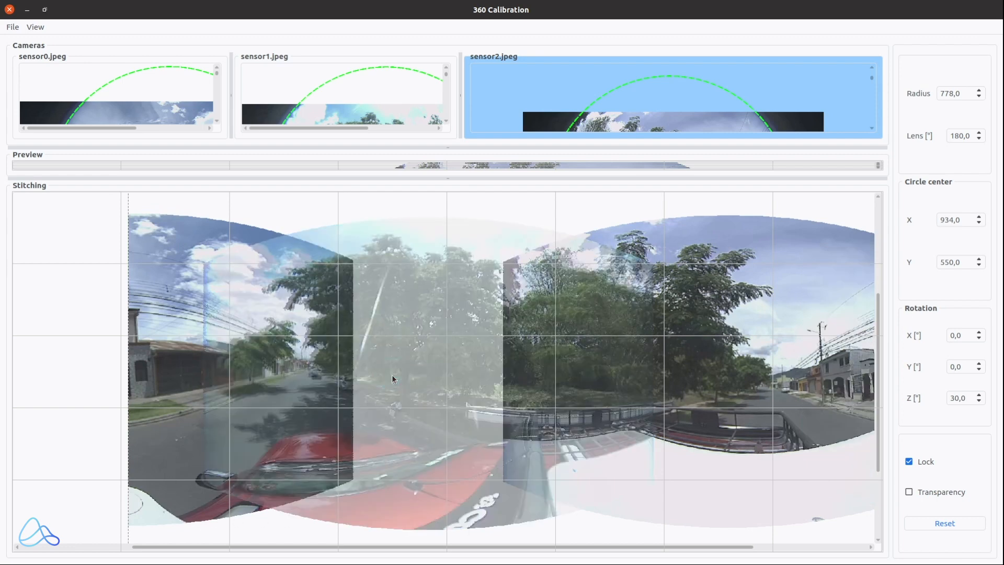
{"action": "left_click", "coordinate": [392, 376]}
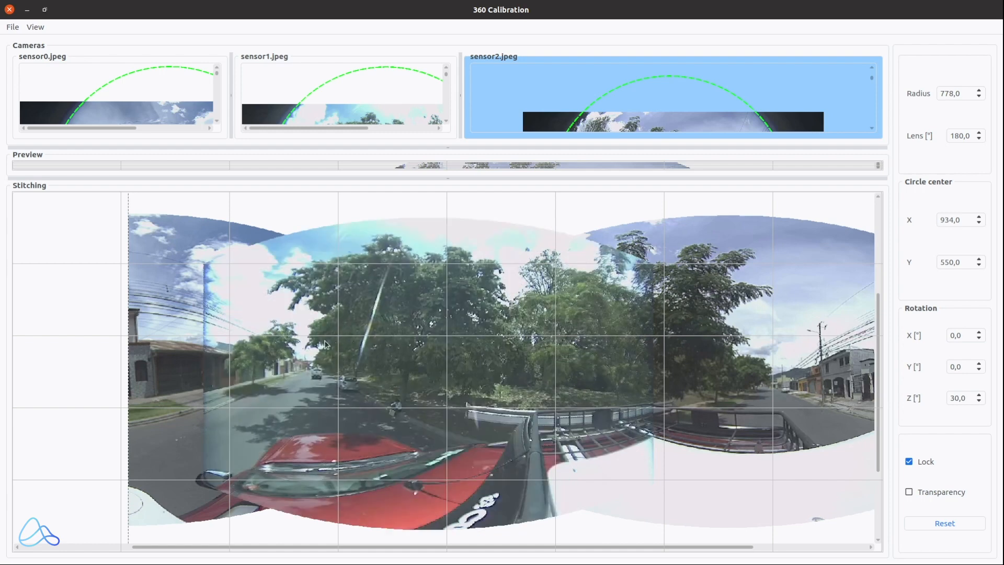
{"action": "left_click", "coordinate": [379, 373]}
{"action": "left_click", "coordinate": [378, 372]}
Step: Select the sensor1 image, enlarge the stitching view, and compare its overlaps with the neighbouring images
{"action": "left_click_drag", "start_coordinate": [464, 177], "coordinate": [452, 351]}
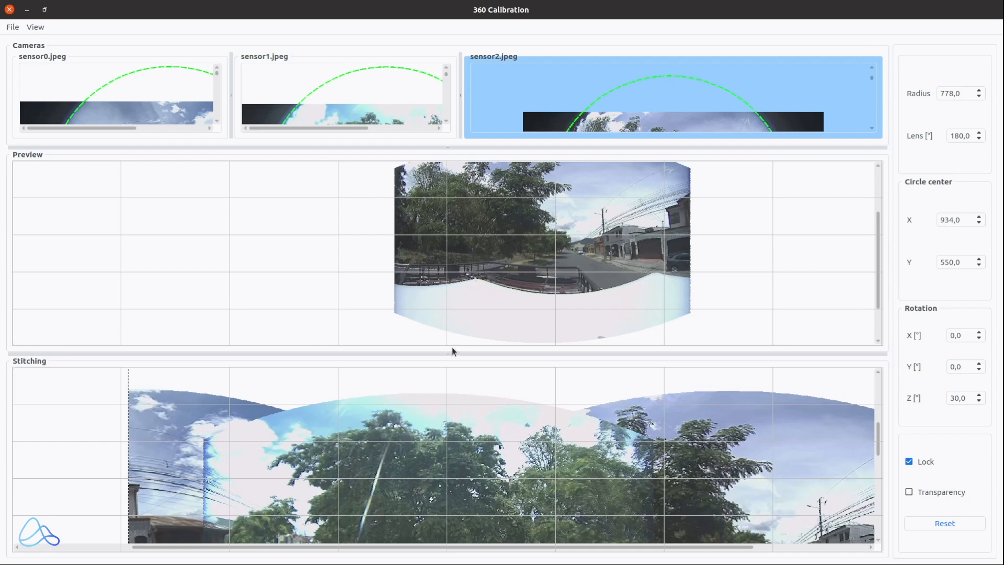
{"action": "left_click_drag", "start_coordinate": [402, 148], "coordinate": [485, 106]}
{"action": "left_click", "coordinate": [385, 215]}
{"action": "left_click_drag", "start_coordinate": [391, 354], "coordinate": [449, 154]}
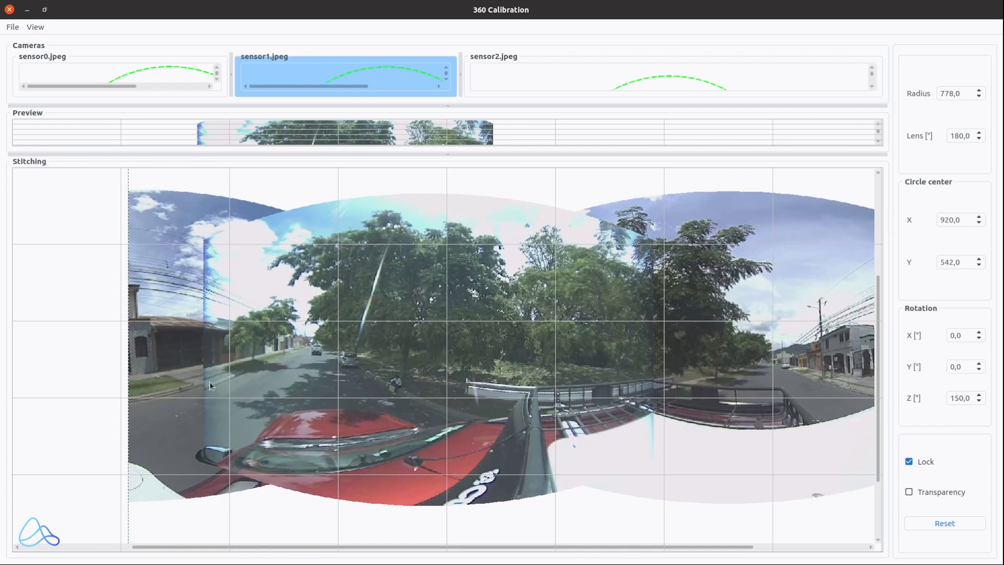
{"action": "left_click", "coordinate": [372, 383]}
{"action": "left_click", "coordinate": [372, 381]}
{"action": "left_click", "coordinate": [367, 365]}
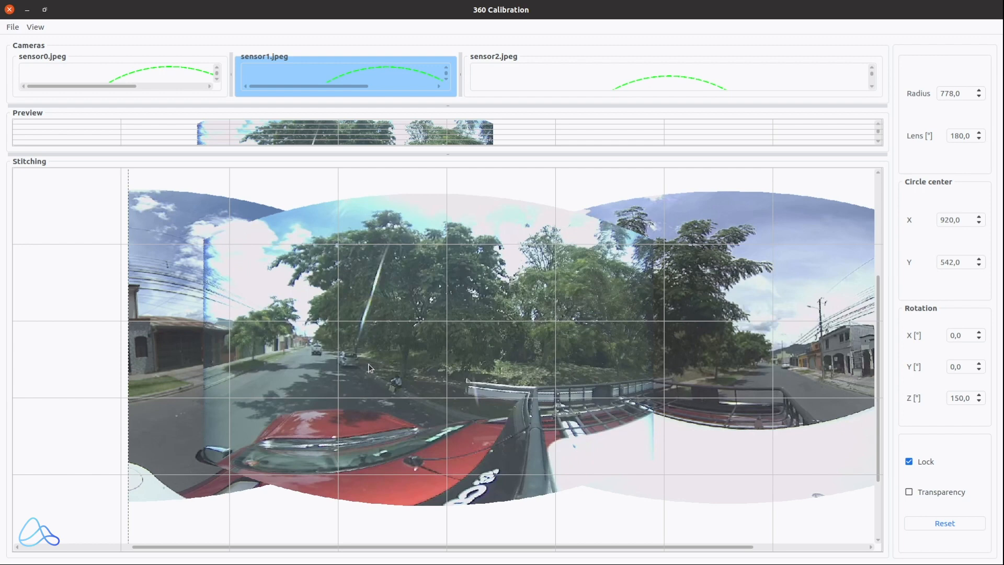
Step: Try an X rotation of 0.1° on the sensor1 image, restore X to 0, and enable transparency with Y kept at 0
{"action": "left_click", "coordinate": [978, 333]}
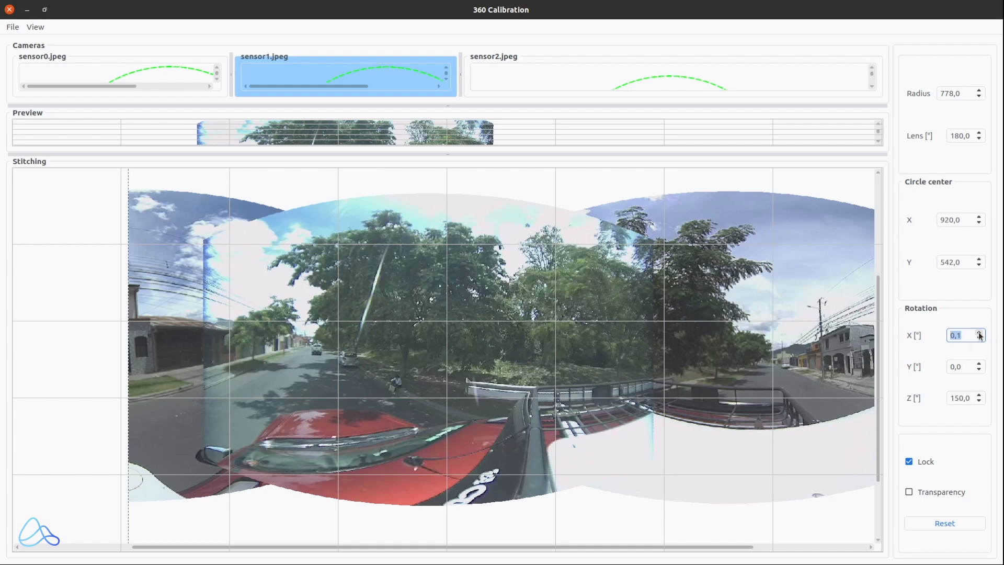
{"action": "left_click", "coordinate": [979, 339]}
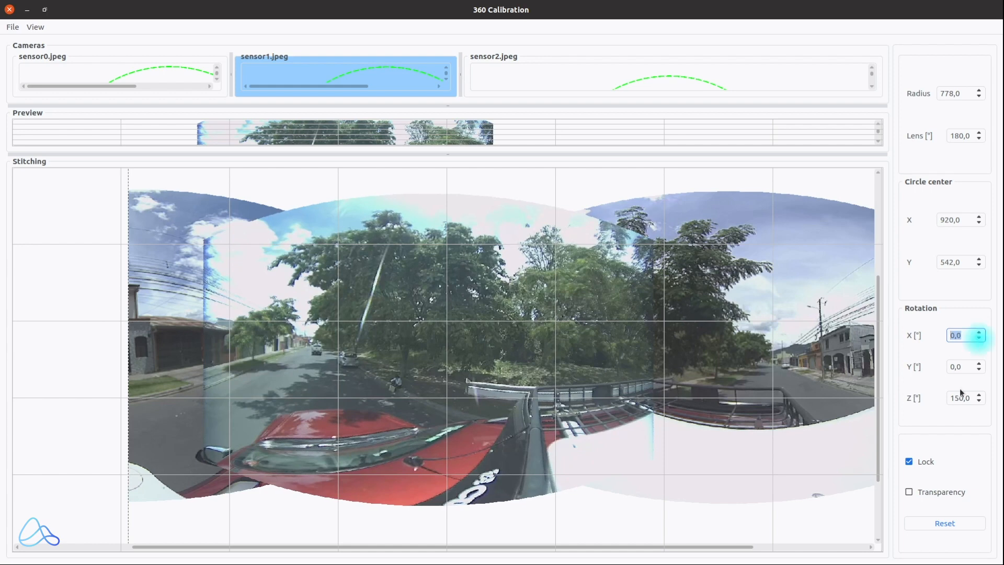
{"action": "left_click", "coordinate": [909, 492]}
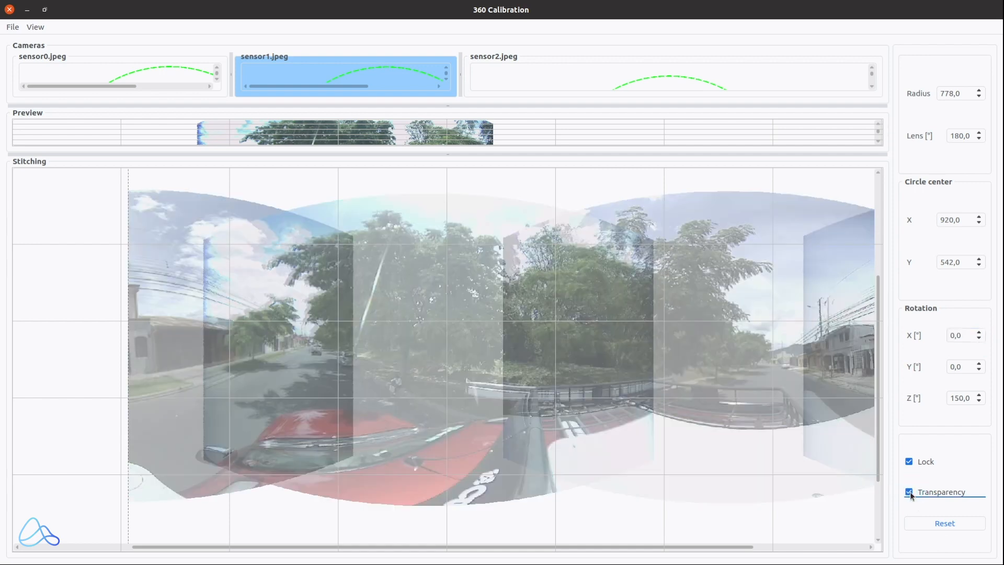
{"action": "left_click", "coordinate": [979, 369]}
{"action": "left_click", "coordinate": [979, 370]}
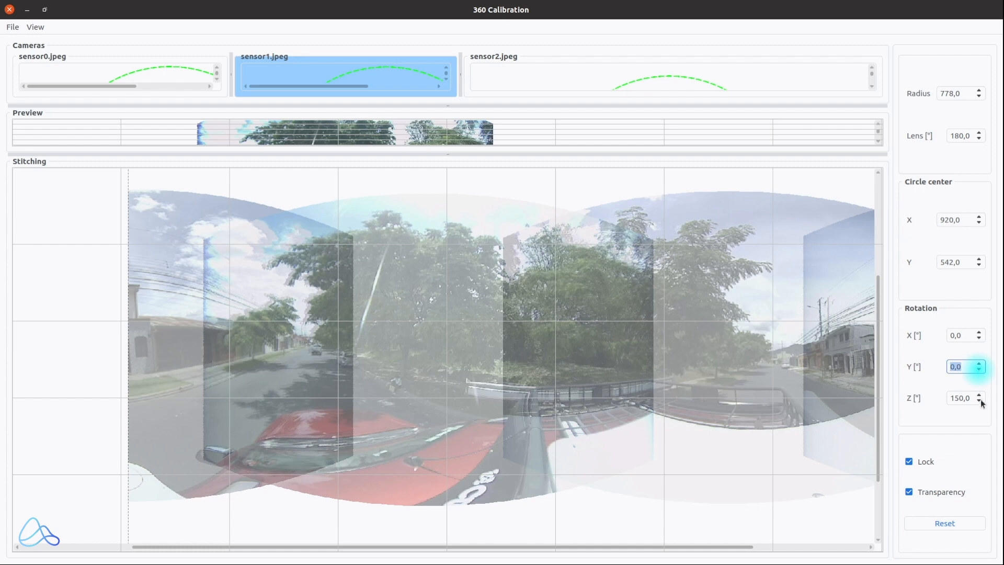
Step: Set the sensor1 image's Z rotation to 151.2° while comparing its transparent overlaps
{"action": "left_click", "coordinate": [980, 401]}
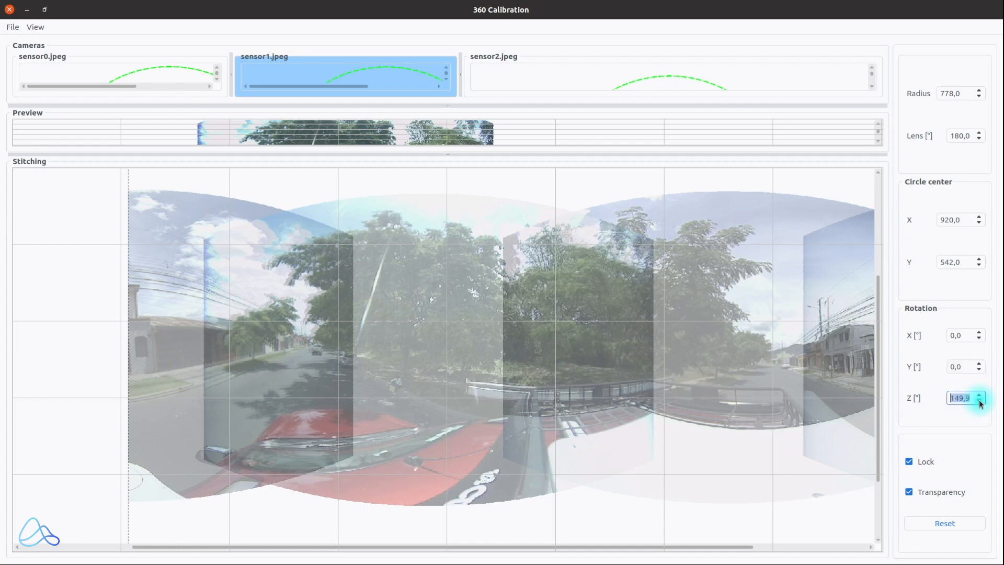
{"action": "left_click", "coordinate": [980, 395]}
{"action": "left_click", "coordinate": [979, 395]}
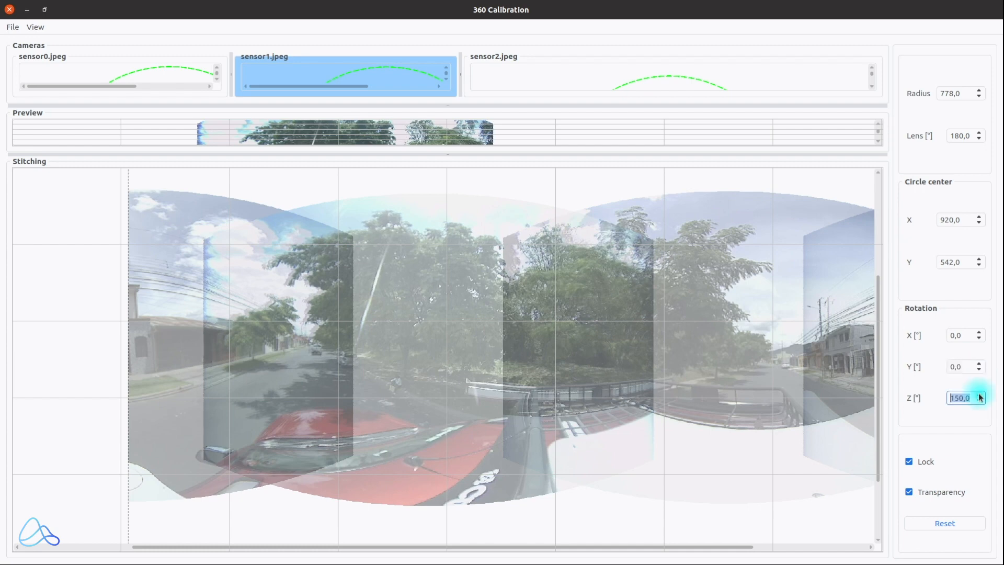
{"action": "left_click", "coordinate": [980, 395]}
{"action": "left_click", "coordinate": [980, 396]}
{"action": "left_click", "coordinate": [980, 395]}
{"action": "left_click", "coordinate": [980, 395]}
{"action": "left_click", "coordinate": [979, 395]}
{"action": "left_click", "coordinate": [980, 395]}
{"action": "left_click", "coordinate": [980, 395]}
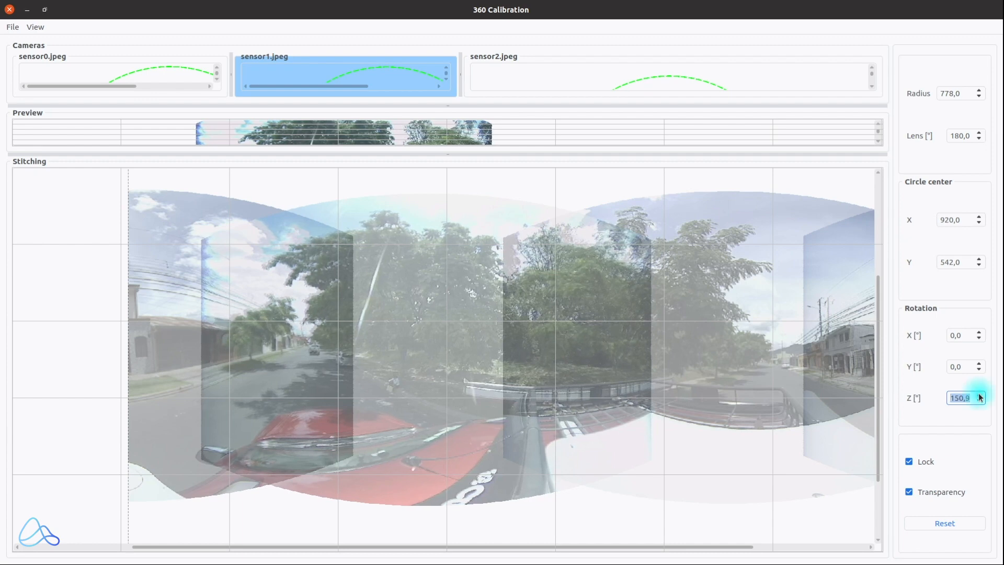
{"action": "left_click", "coordinate": [980, 395]}
{"action": "left_click", "coordinate": [980, 396]}
{"action": "left_click", "coordinate": [980, 395]}
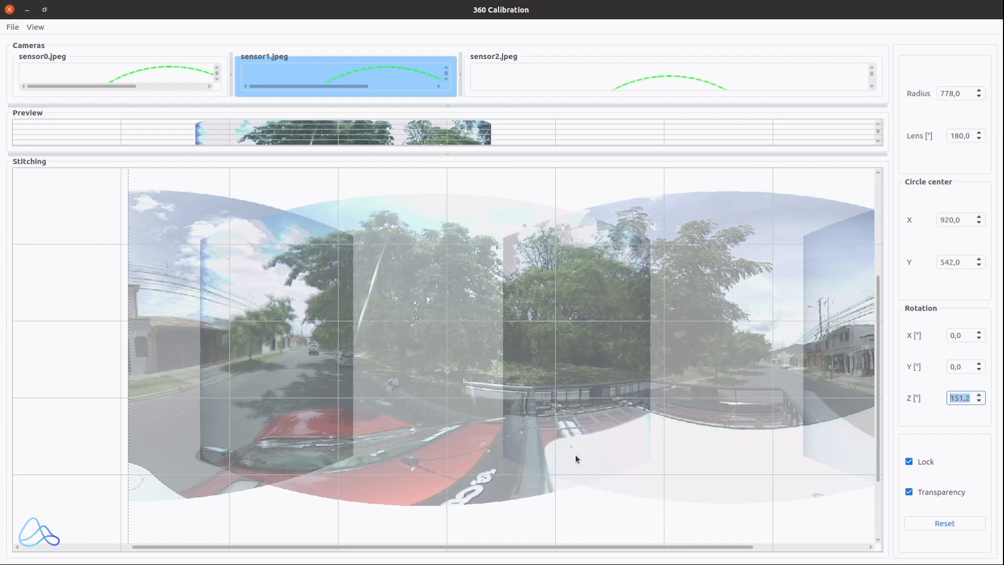
Step: Turn transparency off and examine how the sensor1 image overlaps its neighbours at the parked car and road
{"action": "left_click", "coordinate": [910, 492]}
{"action": "left_click", "coordinate": [908, 492]}
{"action": "left_click", "coordinate": [908, 492]}
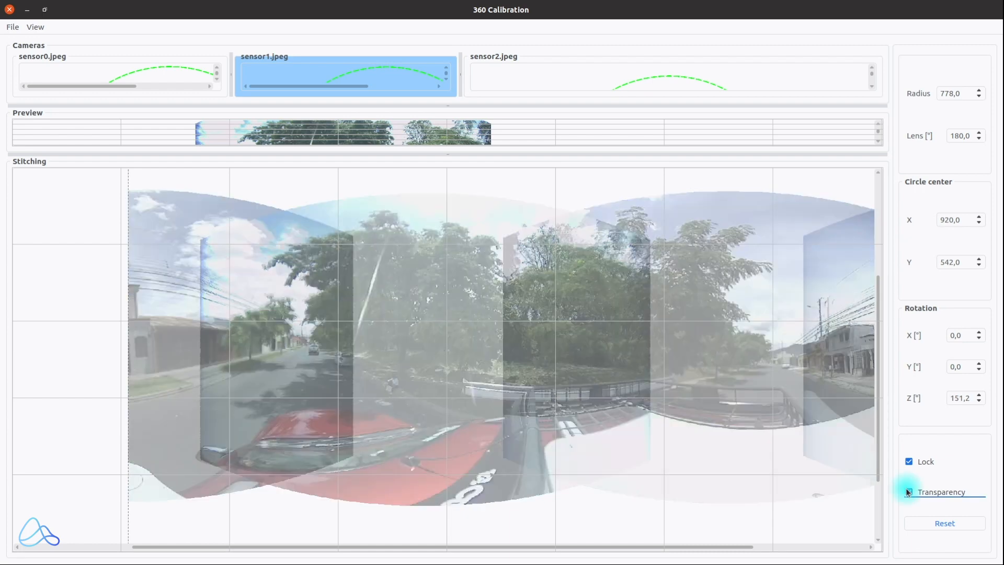
{"action": "left_click", "coordinate": [908, 492]}
{"action": "left_click", "coordinate": [412, 384]}
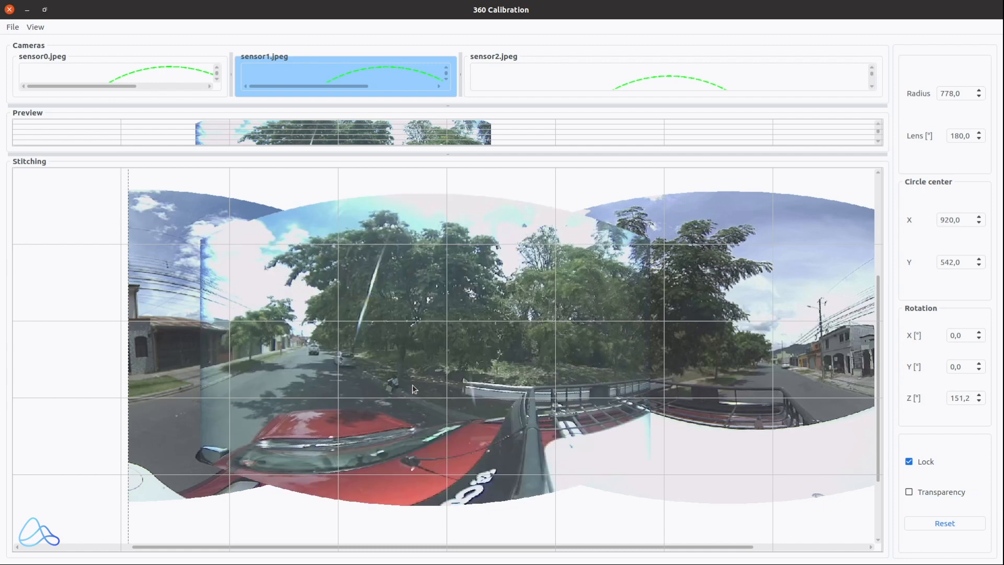
{"action": "left_click", "coordinate": [349, 381]}
{"action": "left_click", "coordinate": [349, 379]}
Step: Enable transparency and set the sensor1 image's Z rotation to 152.8°
{"action": "left_click", "coordinate": [909, 492]}
{"action": "left_click", "coordinate": [979, 401]}
{"action": "left_click", "coordinate": [978, 401]}
{"action": "left_click", "coordinate": [981, 395]}
{"action": "left_click", "coordinate": [980, 395]}
{"action": "left_click", "coordinate": [980, 396]}
{"action": "left_click", "coordinate": [981, 395]}
{"action": "left_click", "coordinate": [980, 396]}
{"action": "left_click", "coordinate": [981, 395]}
{"action": "left_click", "coordinate": [981, 395]}
{"action": "left_click", "coordinate": [981, 395]}
{"action": "left_click", "coordinate": [981, 395]}
{"action": "left_click", "coordinate": [981, 396]}
{"action": "left_click", "coordinate": [981, 396]}
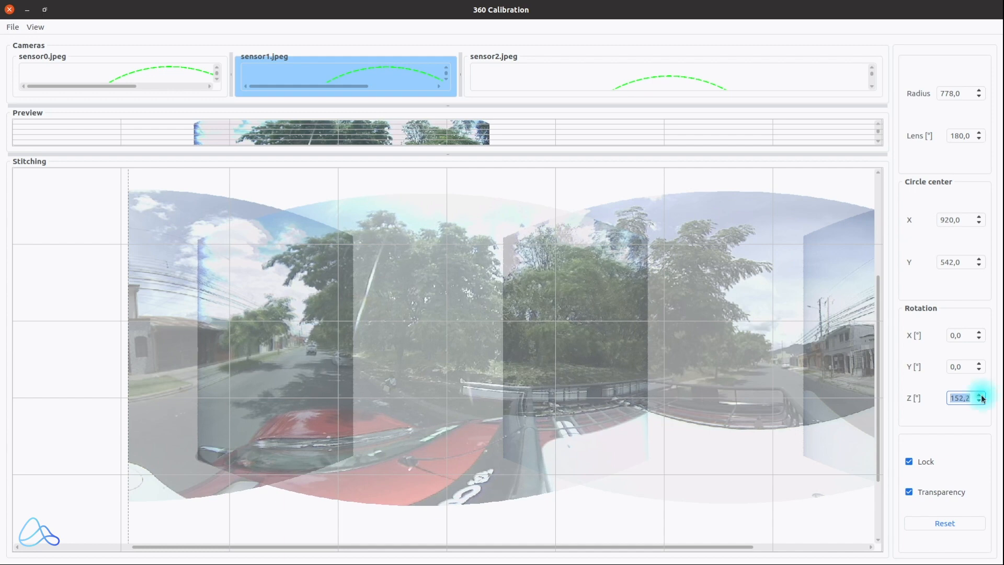
{"action": "left_click", "coordinate": [980, 396]}
{"action": "left_click", "coordinate": [981, 395]}
{"action": "left_click", "coordinate": [980, 396]}
{"action": "left_click", "coordinate": [981, 396]}
{"action": "left_click", "coordinate": [981, 396]}
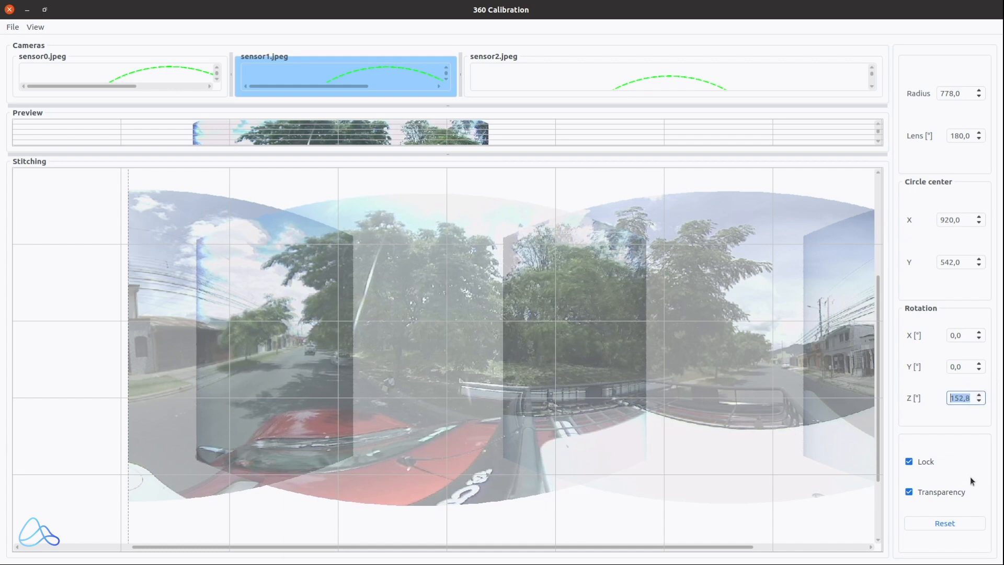
Step: Check the sensor1 overlaps with transparency off, and turn transparency back on
{"action": "left_click", "coordinate": [908, 492]}
{"action": "left_click", "coordinate": [395, 384]}
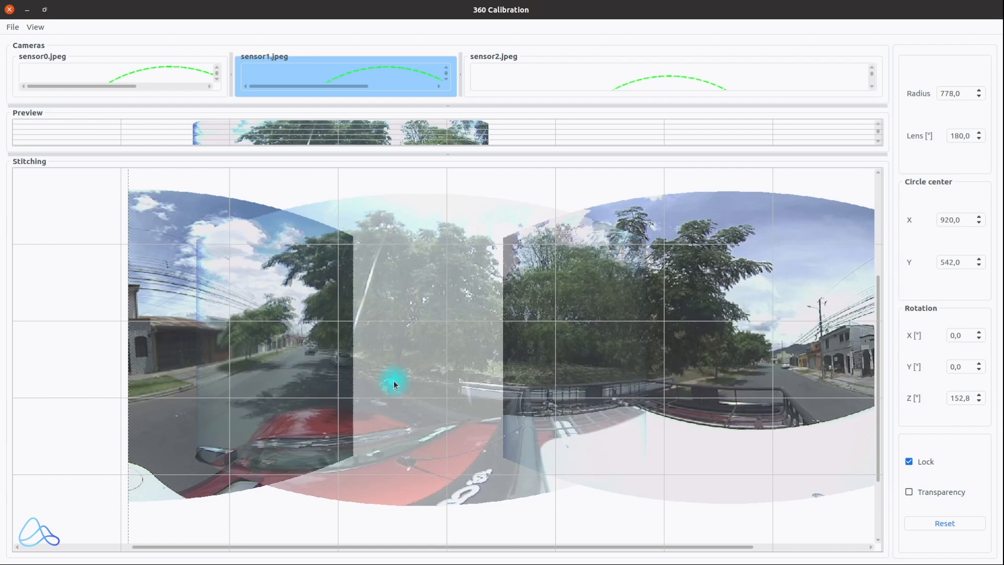
{"action": "left_click", "coordinate": [393, 385]}
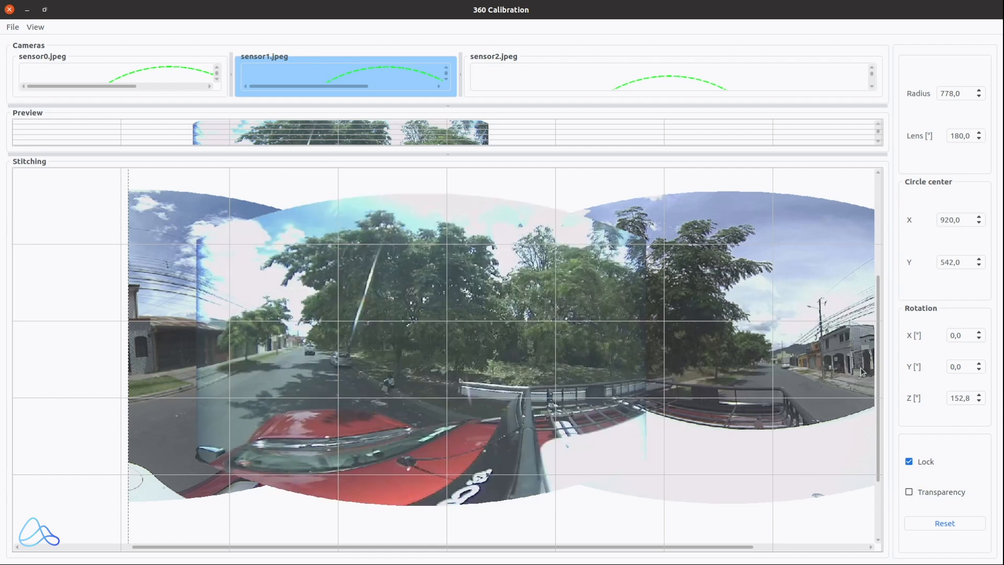
{"action": "left_click", "coordinate": [909, 491]}
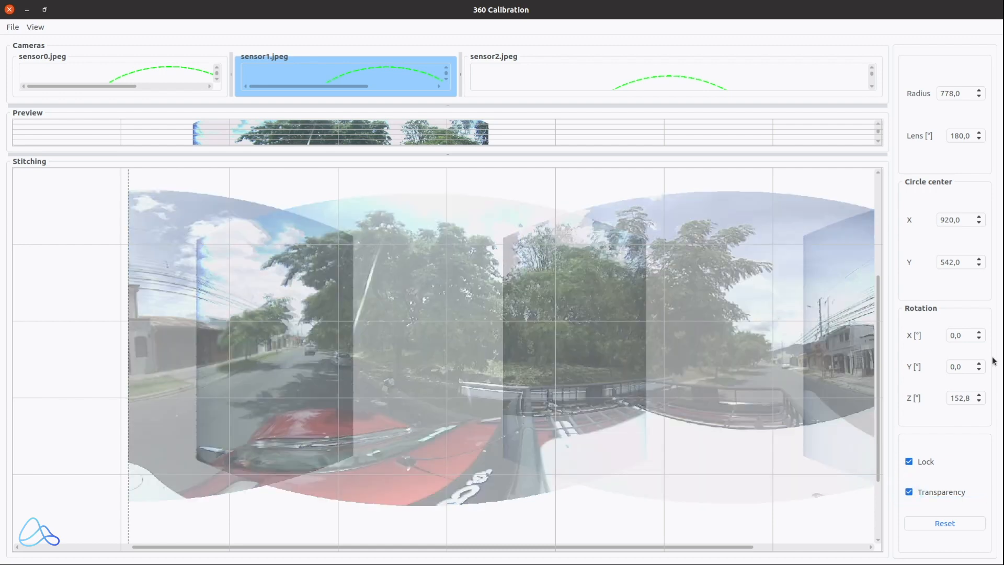
Step: Set the sensor1 image's X rotation to 1.2° and leave its Y rotation at 0
{"action": "left_click", "coordinate": [982, 371]}
{"action": "left_click", "coordinate": [981, 364]}
{"action": "left_click", "coordinate": [980, 338]}
{"action": "left_click", "coordinate": [980, 338]}
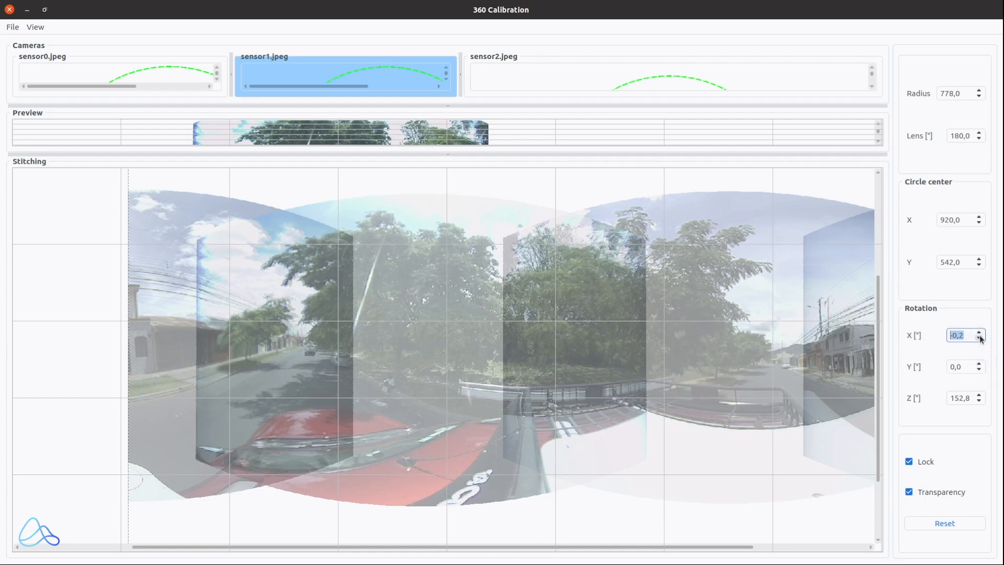
{"action": "left_click", "coordinate": [980, 333]}
{"action": "left_click", "coordinate": [980, 333]}
{"action": "left_click", "coordinate": [980, 333]}
{"action": "left_click", "coordinate": [980, 333]}
{"action": "left_click", "coordinate": [979, 333]}
{"action": "left_click", "coordinate": [979, 333]}
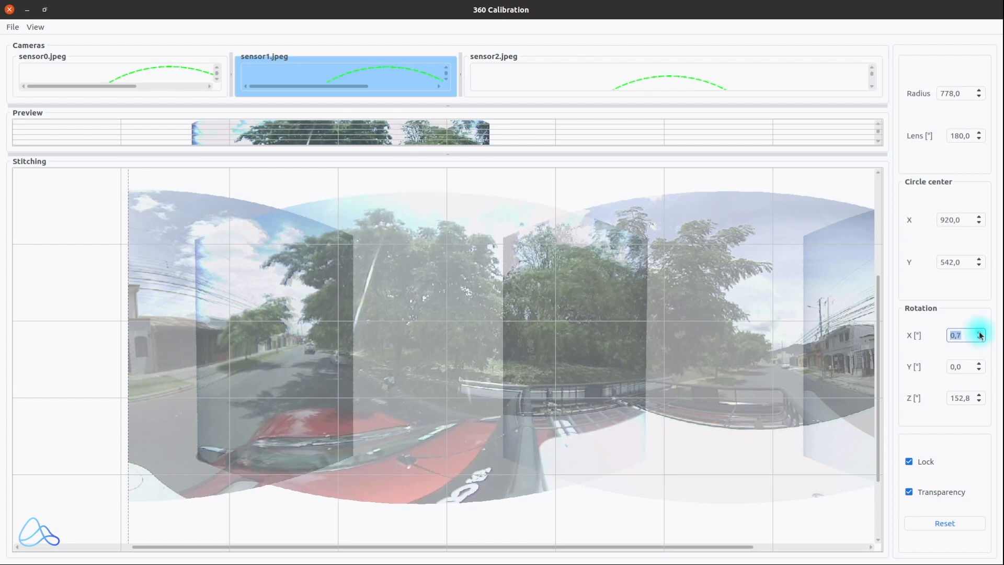
{"action": "left_click", "coordinate": [980, 333]}
{"action": "left_click", "coordinate": [980, 333]}
{"action": "left_click", "coordinate": [980, 333]}
{"action": "left_click", "coordinate": [980, 333]}
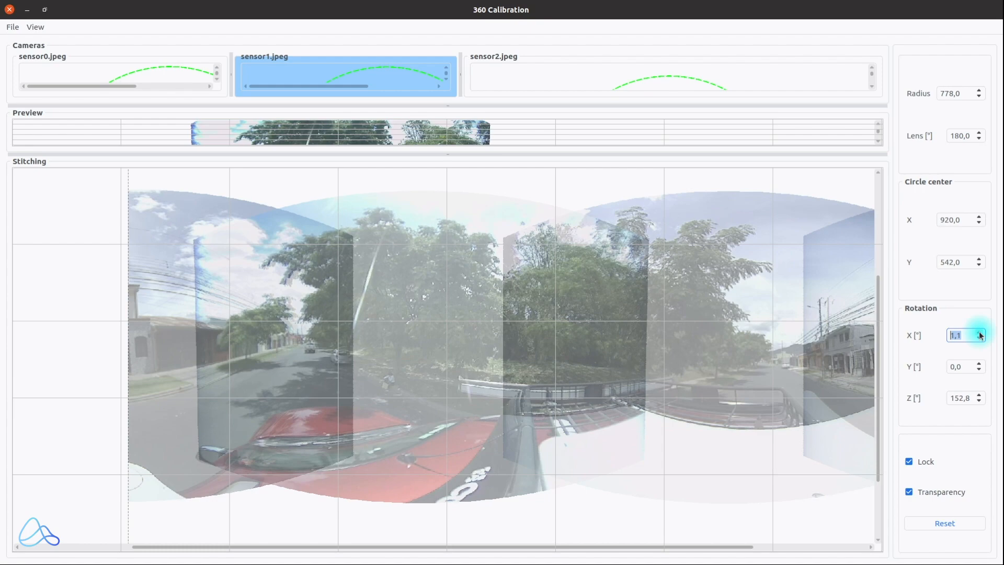
Step: Turn transparency off and inspect the seams between the sensor1 image and its neighbours along the road and red car
{"action": "left_click", "coordinate": [909, 490]}
{"action": "left_click", "coordinate": [409, 373]}
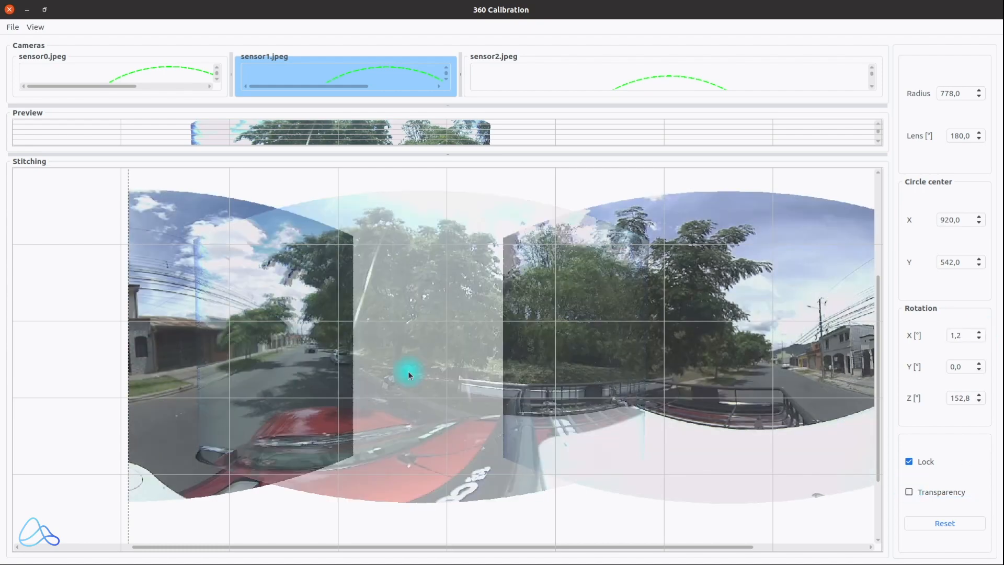
{"action": "left_click", "coordinate": [409, 373]}
{"action": "left_click", "coordinate": [409, 371]}
{"action": "left_click", "coordinate": [366, 361]}
{"action": "left_click", "coordinate": [365, 361]}
{"action": "left_click", "coordinate": [310, 425]}
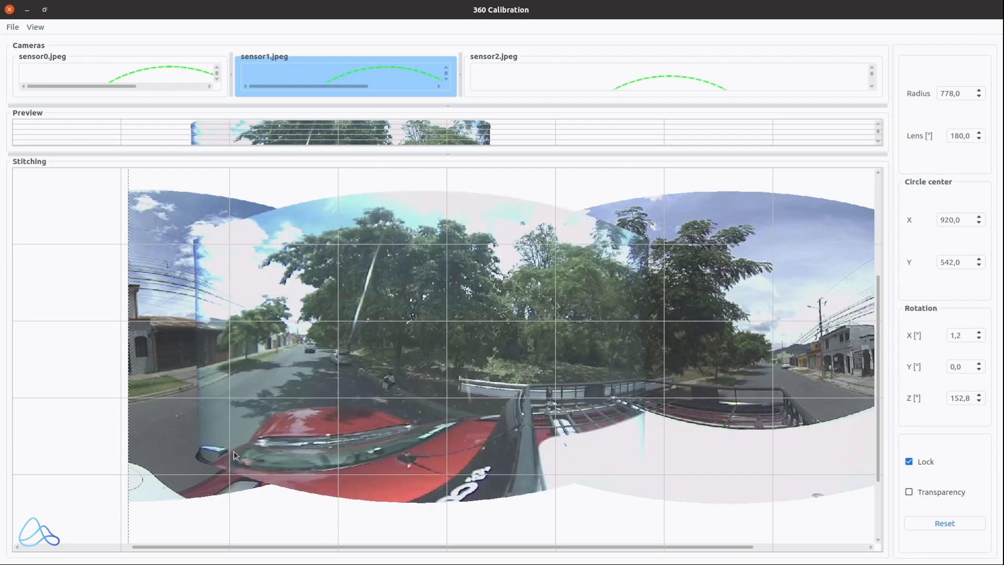
{"action": "left_click", "coordinate": [290, 460]}
{"action": "left_click", "coordinate": [364, 369]}
{"action": "left_click", "coordinate": [302, 381]}
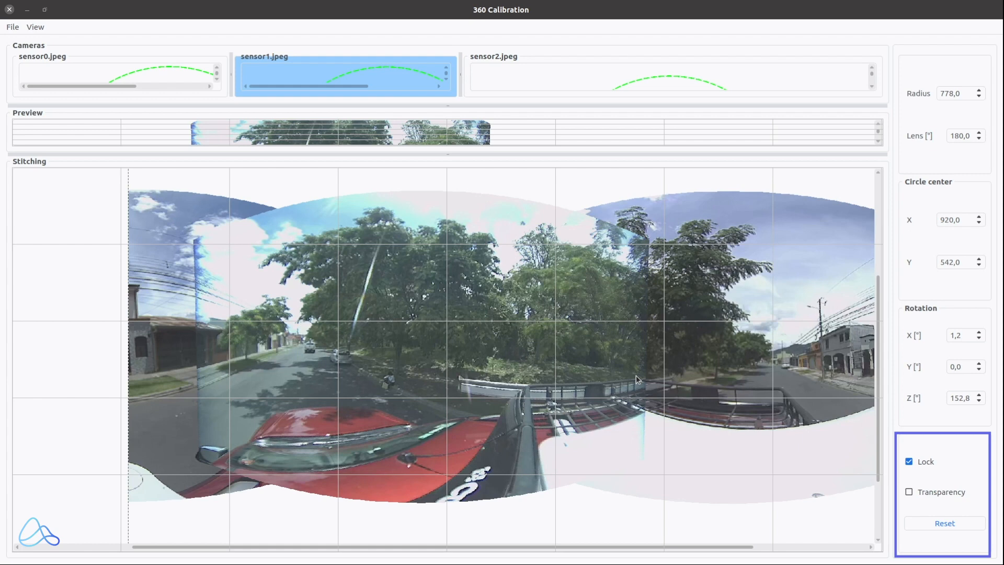
Step: Switch the image lock off and on again, and try to move the locked images in the stitching view
{"action": "left_click", "coordinate": [910, 462]}
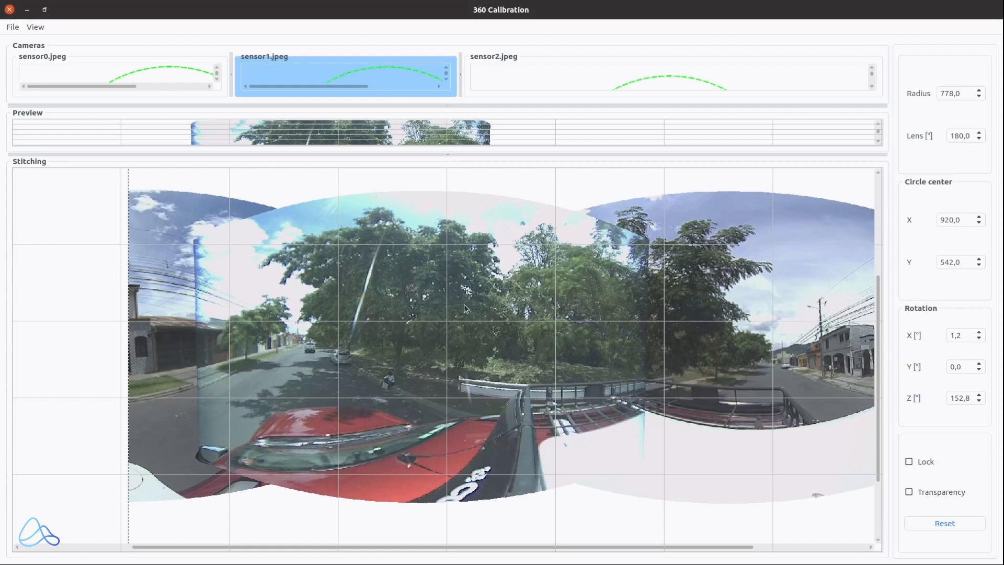
{"action": "left_click", "coordinate": [911, 461]}
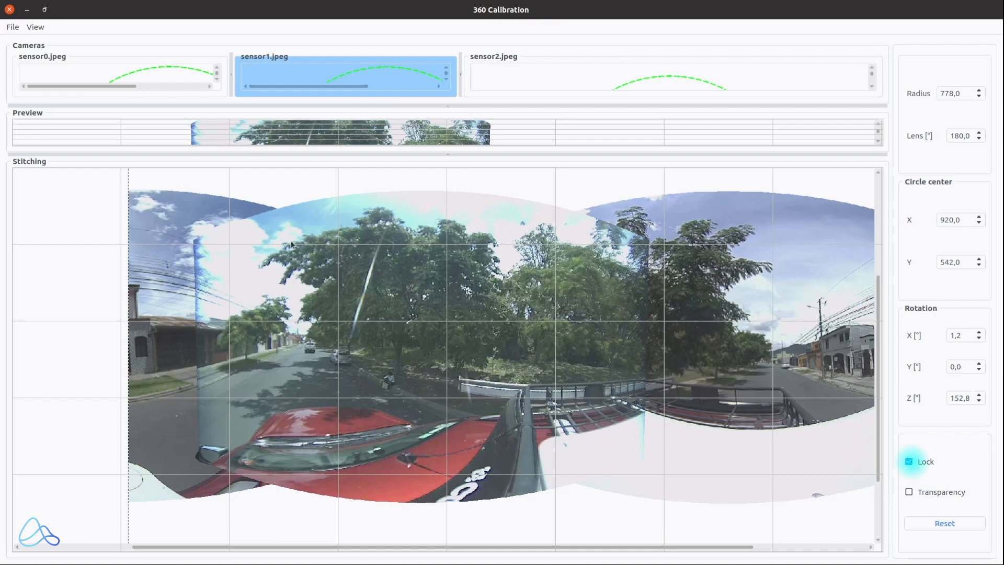
{"action": "left_click", "coordinate": [168, 229]}
{"action": "left_click_drag", "start_coordinate": [510, 226], "coordinate": [376, 356]}
{"action": "left_click_drag", "start_coordinate": [737, 228], "coordinate": [510, 260]}
{"action": "left_click_drag", "start_coordinate": [370, 233], "coordinate": [489, 300]}
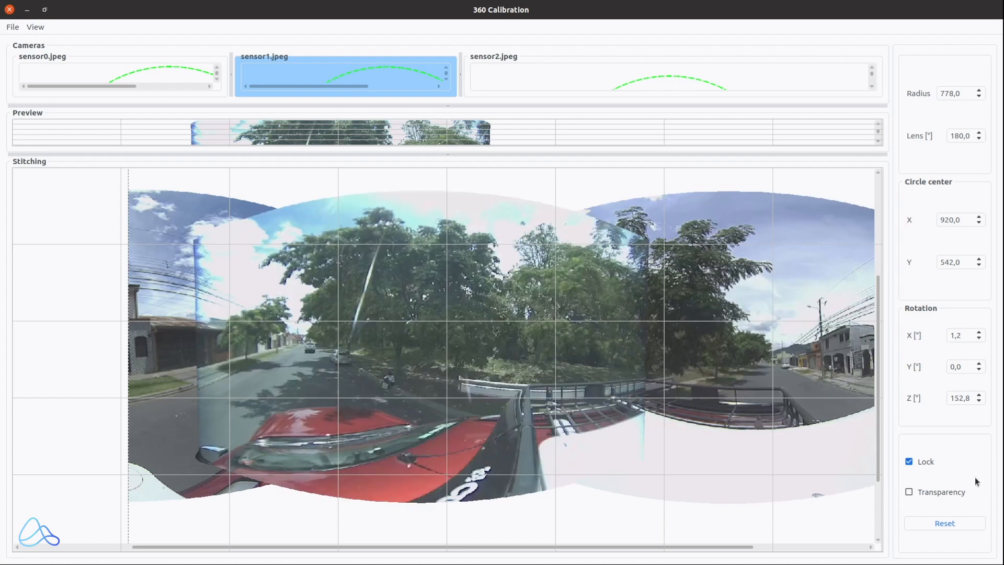
Step: Unlock the images, move all three apart in the stitching view, and reset their layout
{"action": "left_click", "coordinate": [909, 461]}
{"action": "left_click_drag", "start_coordinate": [508, 296], "coordinate": [460, 345]}
{"action": "scroll", "coordinate": [473, 328], "scroll_direction": "down", "scroll_amount": 4}
{"action": "left_click_drag", "start_coordinate": [565, 354], "coordinate": [638, 289]}
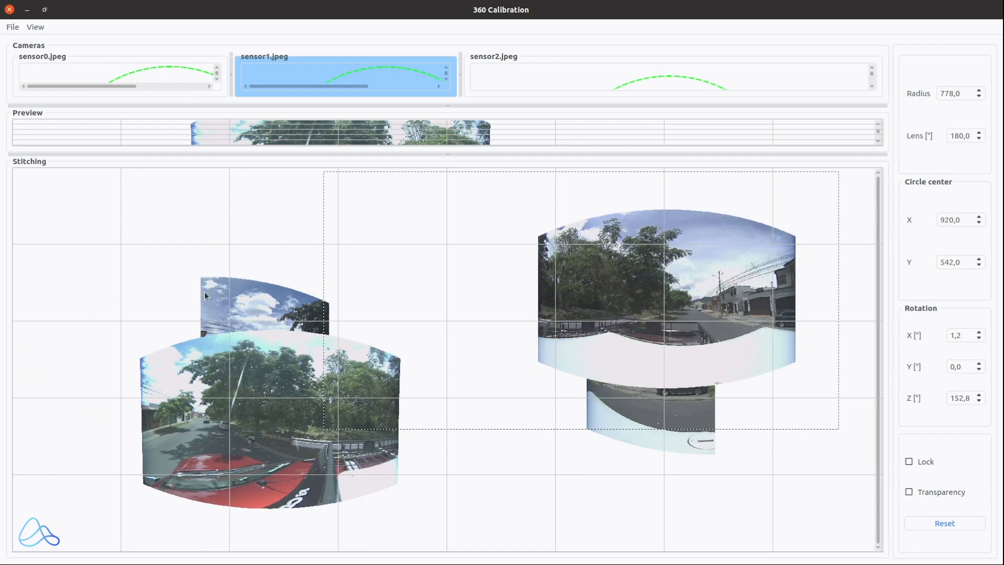
{"action": "left_click_drag", "start_coordinate": [227, 298], "coordinate": [137, 234]}
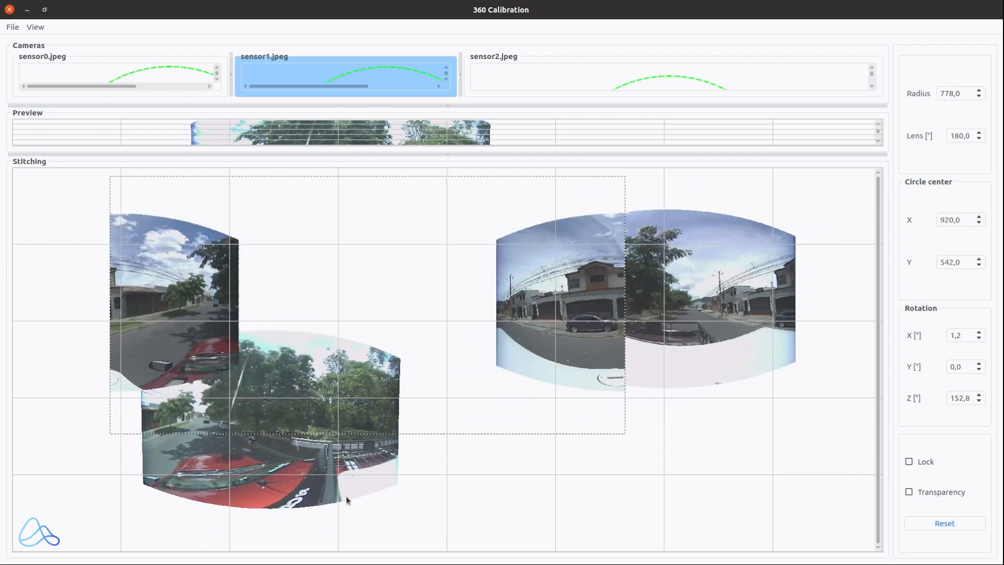
{"action": "left_click", "coordinate": [947, 524]}
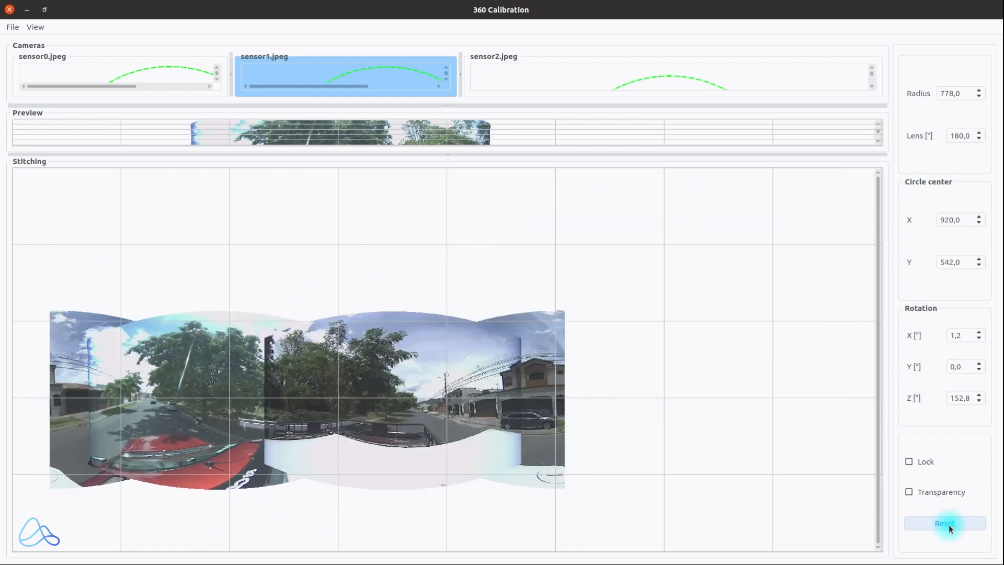
Step: Move all three images together to the middle of the stitching view and lock them
{"action": "left_click_drag", "start_coordinate": [34, 271], "coordinate": [581, 501]}
{"action": "left_click_drag", "start_coordinate": [304, 387], "coordinate": [457, 325]}
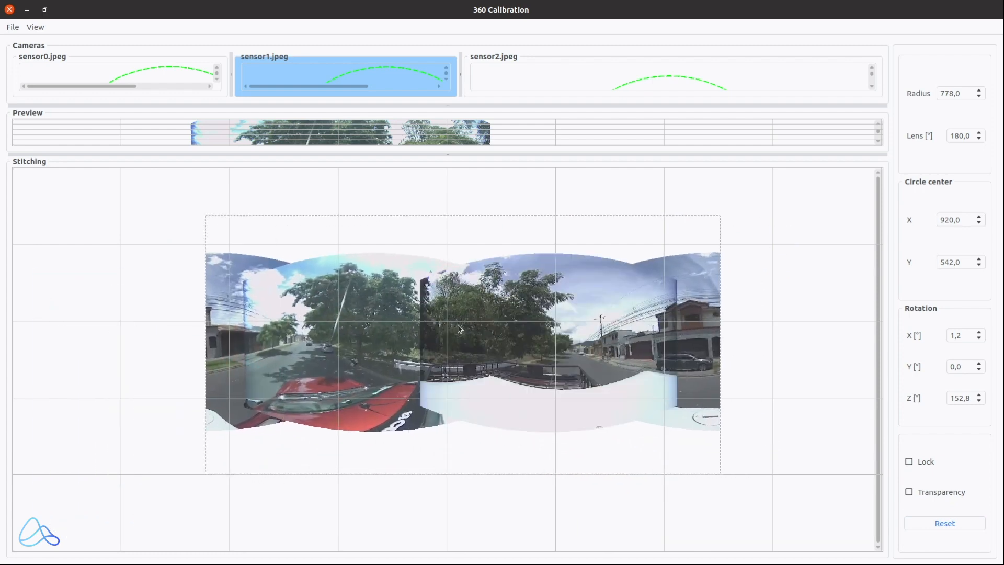
{"action": "left_click", "coordinate": [911, 463]}
Step: Bring different locked images to the front and compare their overlaps along the trees, road and red car
{"action": "scroll", "coordinate": [453, 369], "scroll_direction": "up", "scroll_amount": 2}
{"action": "scroll", "coordinate": [453, 369], "scroll_direction": "down", "scroll_amount": 1}
{"action": "left_click", "coordinate": [537, 332]}
{"action": "left_click", "coordinate": [381, 314]}
{"action": "scroll", "coordinate": [412, 298], "scroll_direction": "up", "scroll_amount": 1}
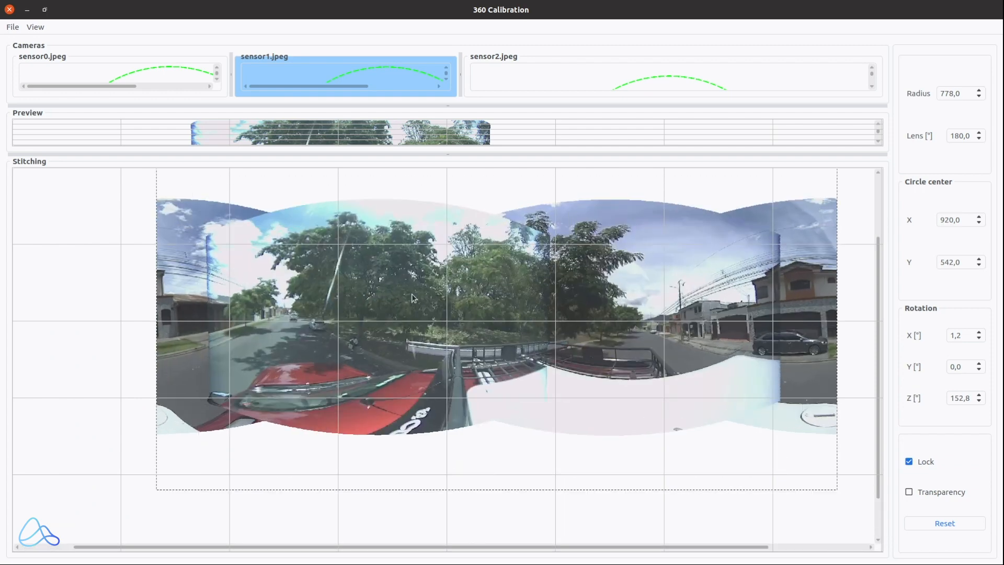
{"action": "scroll", "coordinate": [398, 300], "scroll_direction": "up", "scroll_amount": 1}
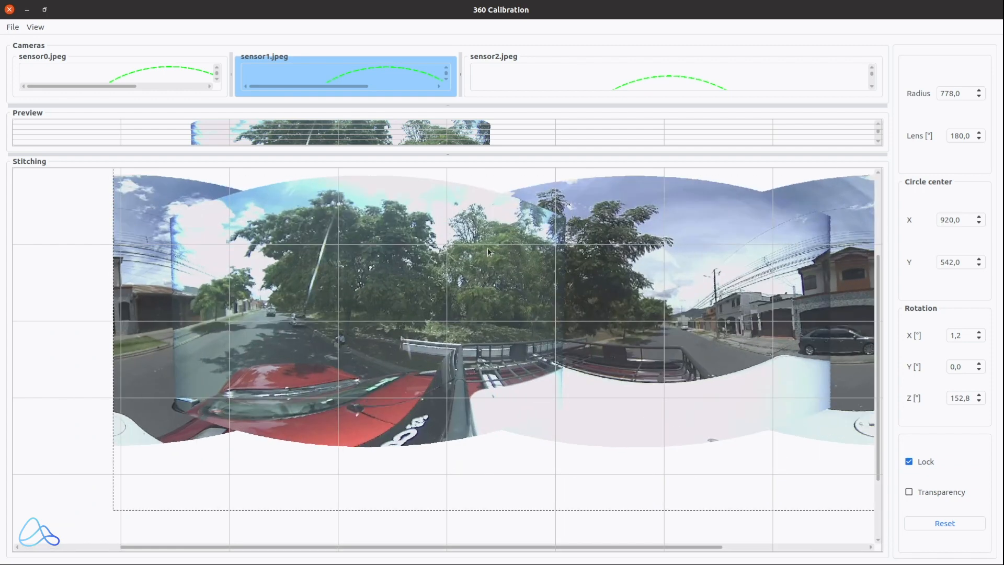
{"action": "left_click", "coordinate": [311, 292]}
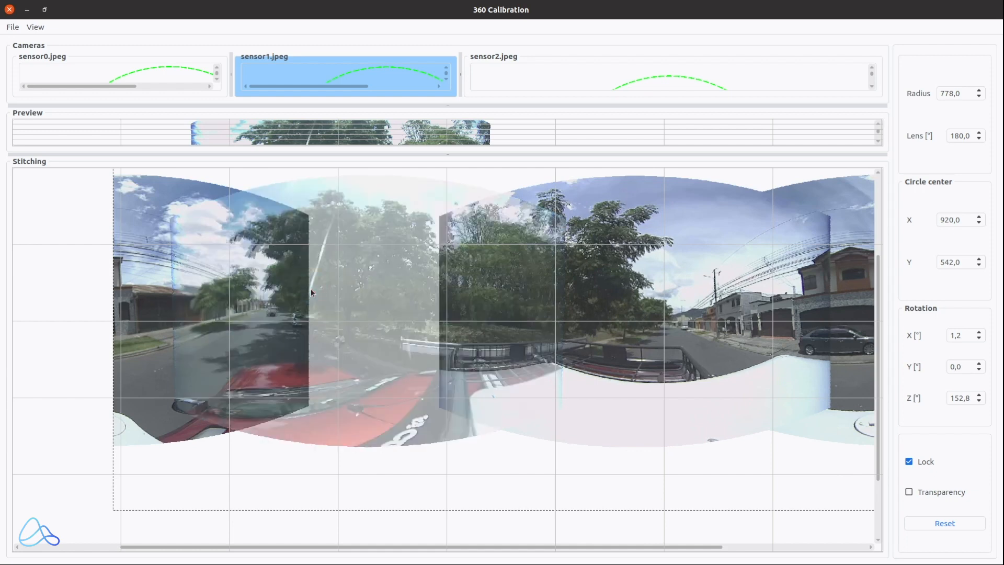
{"action": "scroll", "coordinate": [285, 323], "scroll_direction": "up", "scroll_amount": 1}
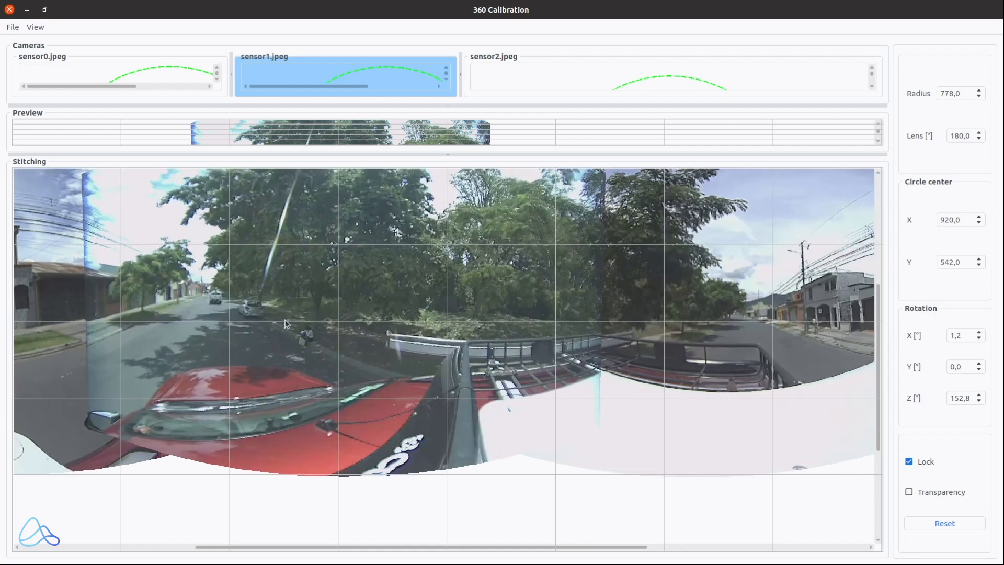
{"action": "left_click", "coordinate": [271, 297]}
{"action": "left_click", "coordinate": [292, 303]}
{"action": "left_click", "coordinate": [289, 303]}
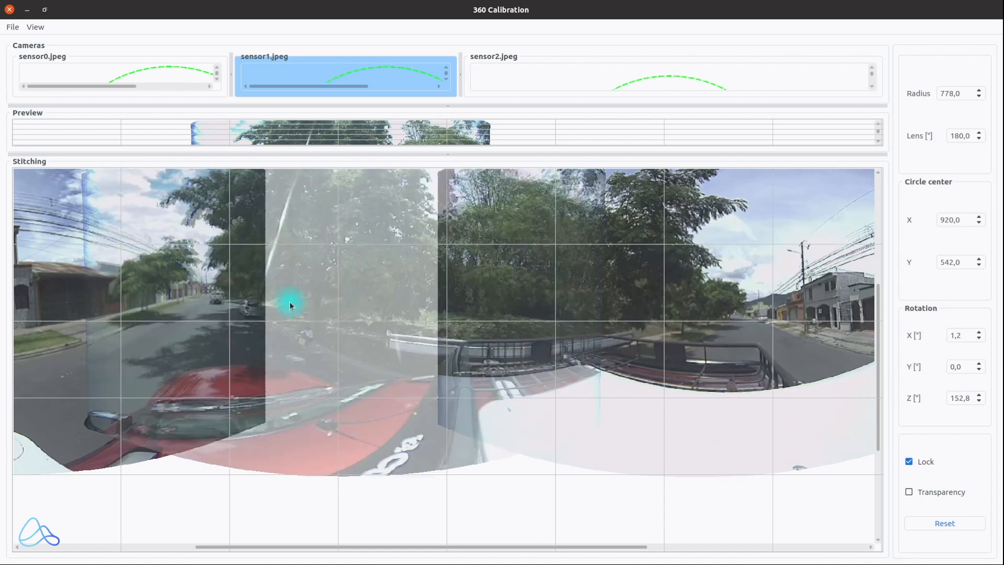
{"action": "left_click", "coordinate": [213, 297]}
{"action": "left_click", "coordinate": [361, 285]}
{"action": "left_click", "coordinate": [361, 286]}
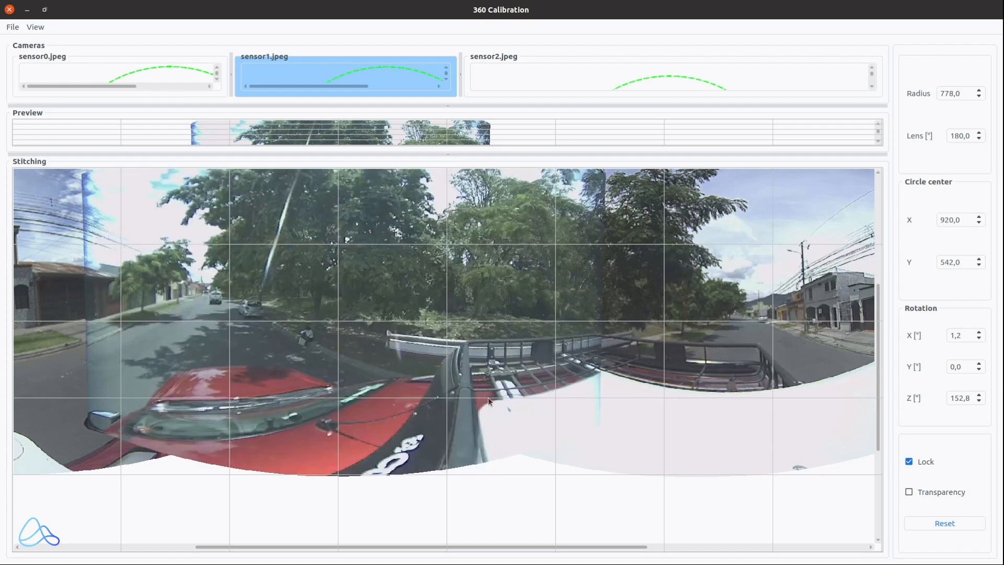
Step: Toggle transparency and inspect the seam across the red car, its mirror, the road and the house
{"action": "left_click", "coordinate": [909, 492]}
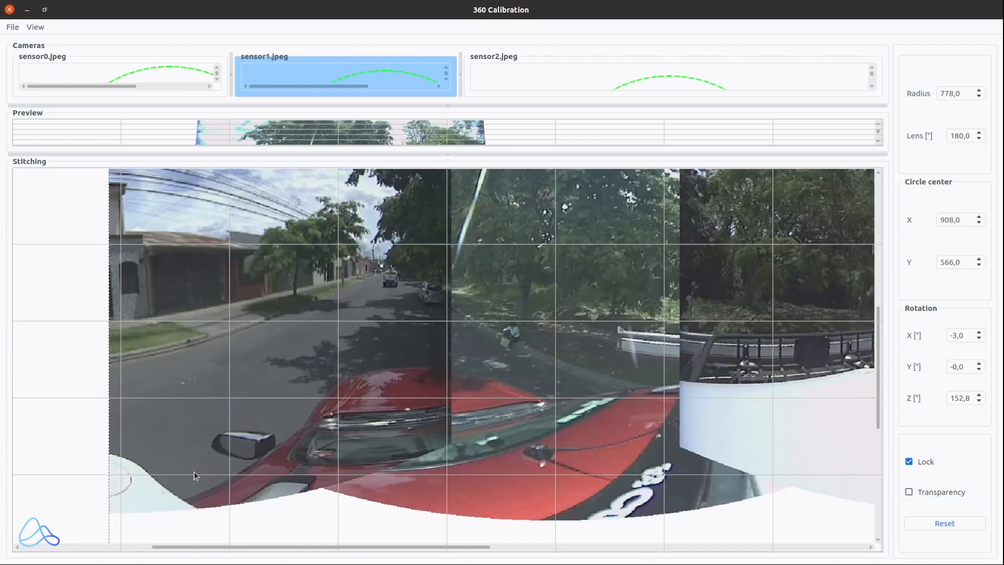
{"action": "left_click", "coordinate": [207, 484]}
{"action": "left_click", "coordinate": [378, 307]}
{"action": "left_click", "coordinate": [396, 318]}
{"action": "left_click", "coordinate": [361, 201]}
{"action": "left_click", "coordinate": [313, 339]}
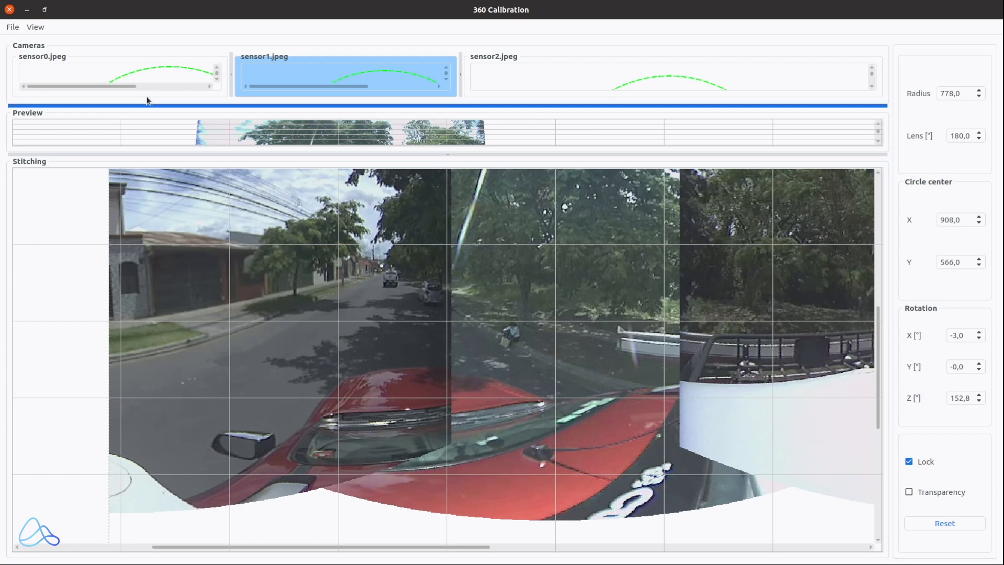
Step: Save the calibration as 360.json in the /tmp/360 folder
{"action": "left_click", "coordinate": [14, 30]}
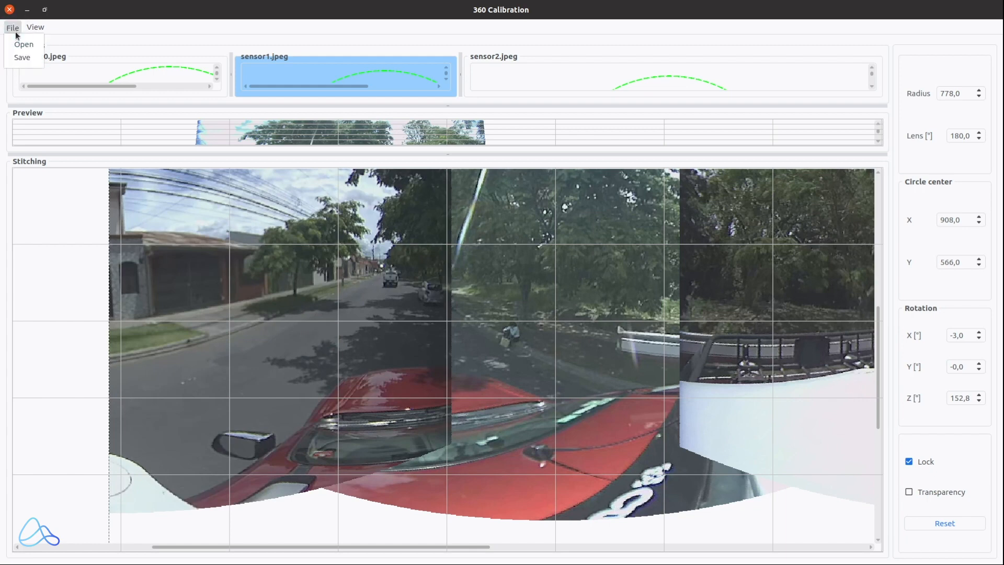
{"action": "left_click", "coordinate": [21, 58]}
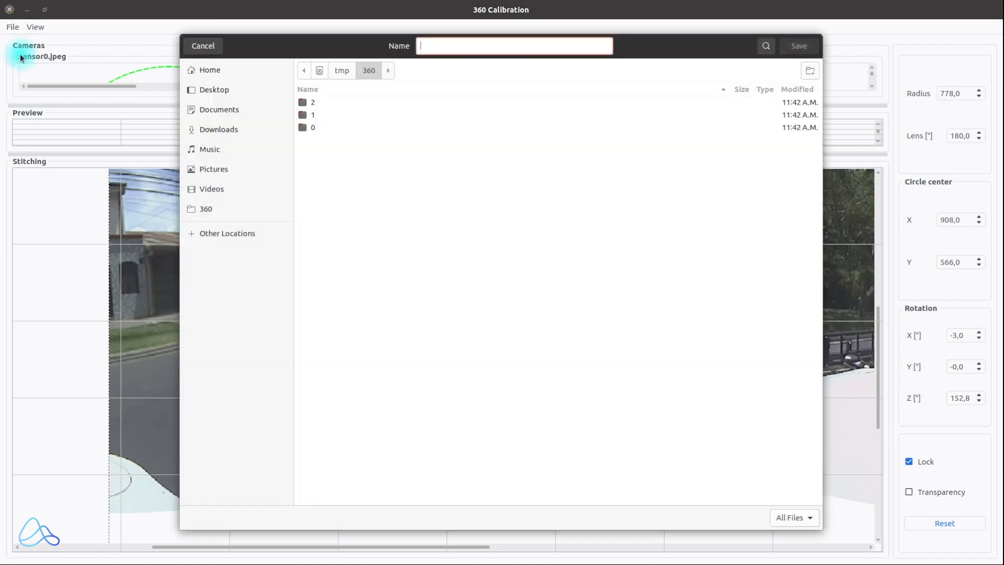
{"action": "type", "text": "360"}
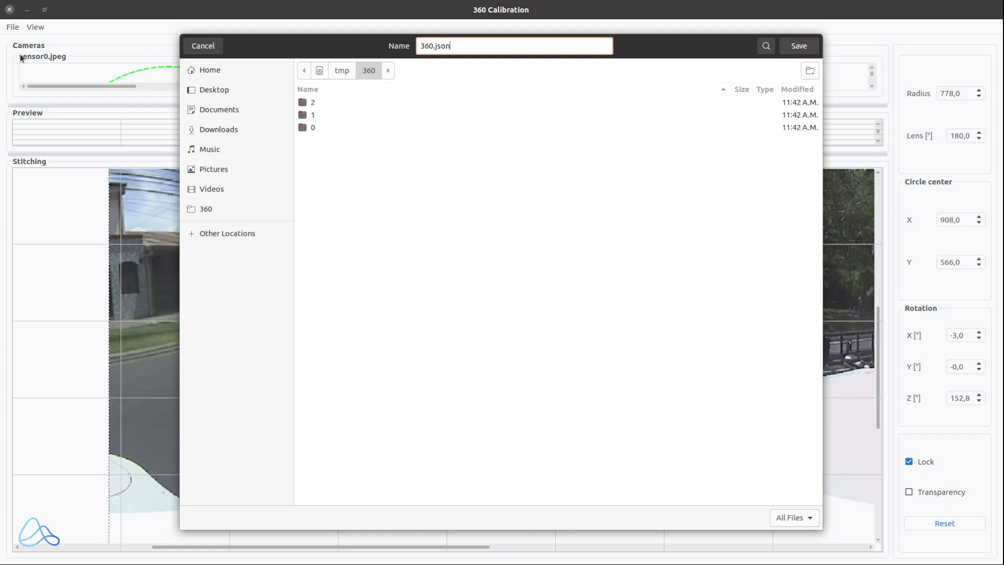
{"action": "key", "text": "Return"}
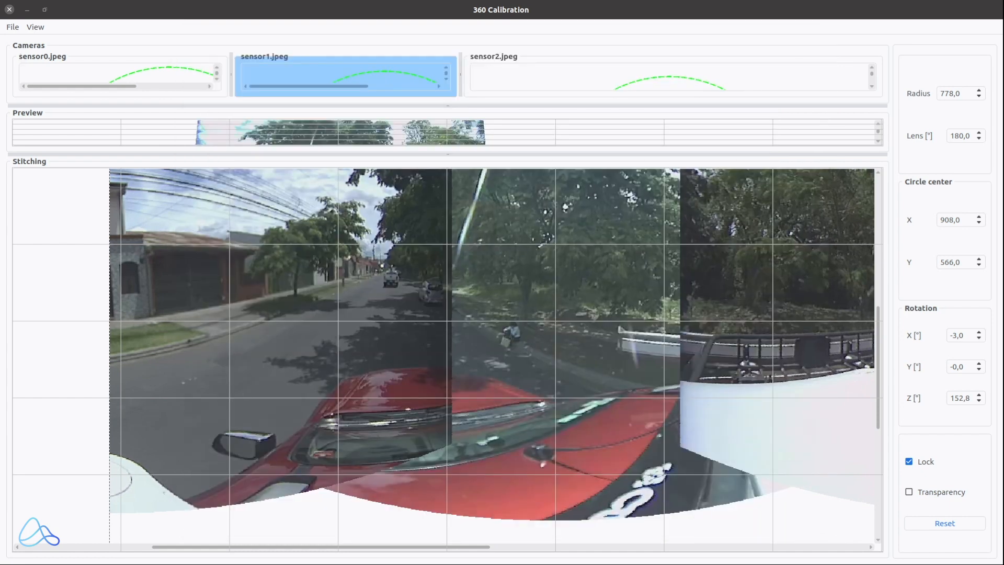
Step: Switch to the terminal, suspend the running stitching-calibrator and resume it in the background with bg
{"action": "key", "text": "alt+Tab"}
{"action": "key", "text": "ctrl+z"}
{"action": "type", "text": "bg"}
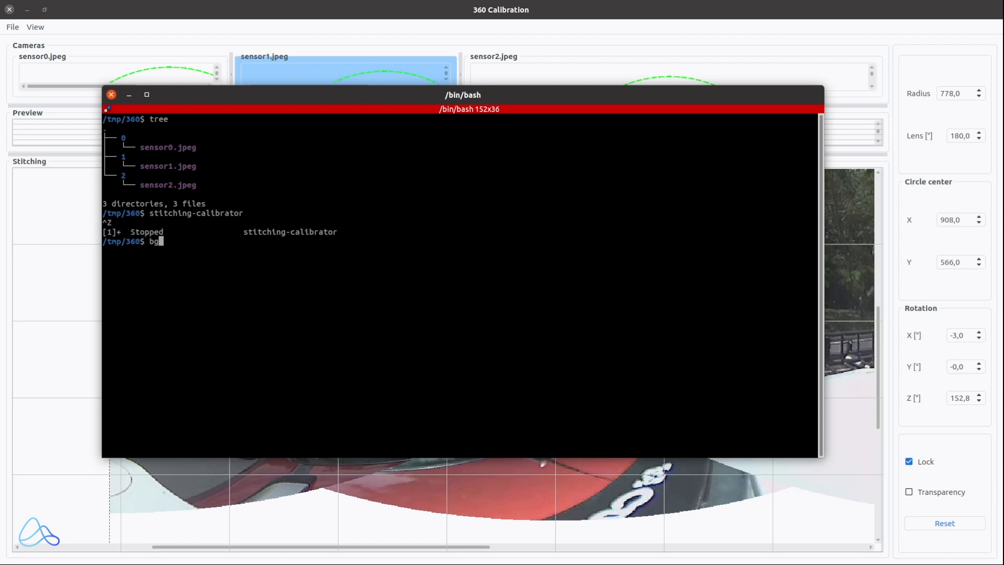
{"action": "key", "text": "Return"}
Step: Reset the terminal and list the files in /tmp/360
{"action": "type", "text": "reset"}
{"action": "key", "text": "Return"}
{"action": "type", "text": "ls"}
{"action": "key", "text": "Return"}
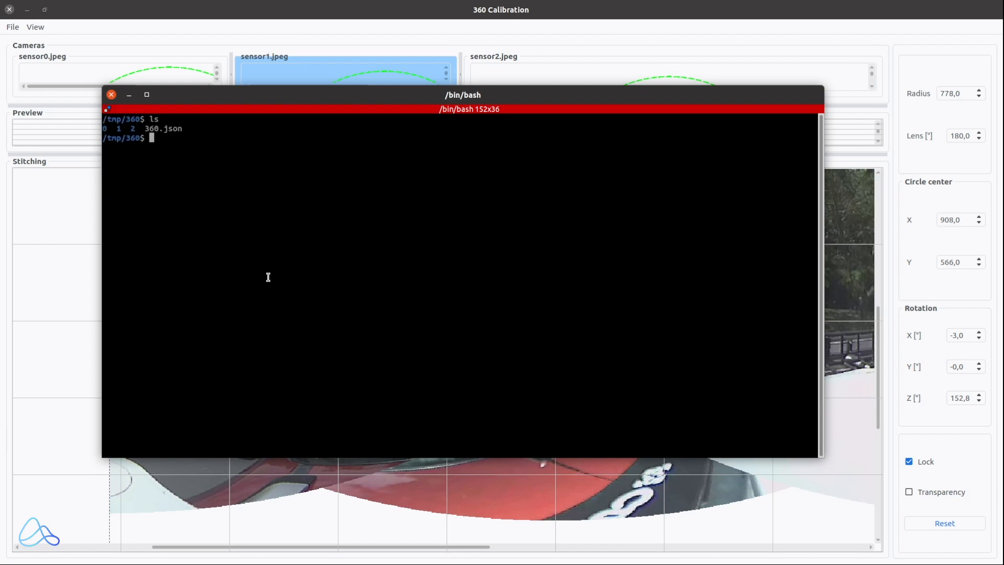
Step: Print the contents of 360.json in the terminal and go back to the beginning of its output
{"action": "left_click_drag", "start_coordinate": [145, 129], "coordinate": [182, 131]}
{"action": "left_click", "coordinate": [278, 176]}
{"action": "type", "text": "cat 360.json"}
{"action": "key", "text": "Return"}
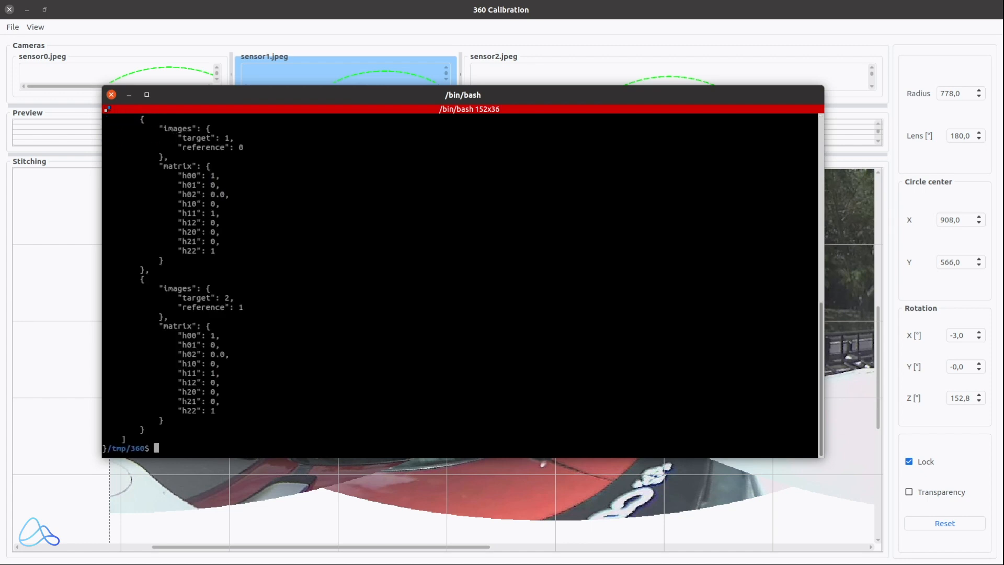
{"action": "scroll", "coordinate": [381, 313], "scroll_direction": "up", "scroll_amount": 15}
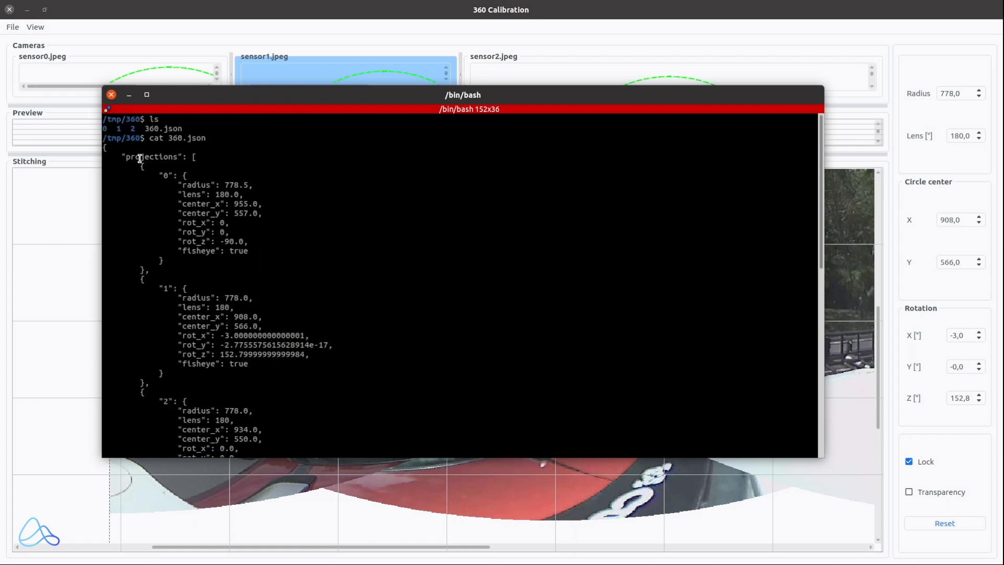
Step: Highlight the projections and homographies section names in the 360.json output and look through both sections
{"action": "left_click_drag", "start_coordinate": [126, 158], "coordinate": [178, 158]}
{"action": "scroll", "coordinate": [198, 247], "scroll_direction": "down", "scroll_amount": 3}
{"action": "scroll", "coordinate": [198, 248], "scroll_direction": "down", "scroll_amount": 7}
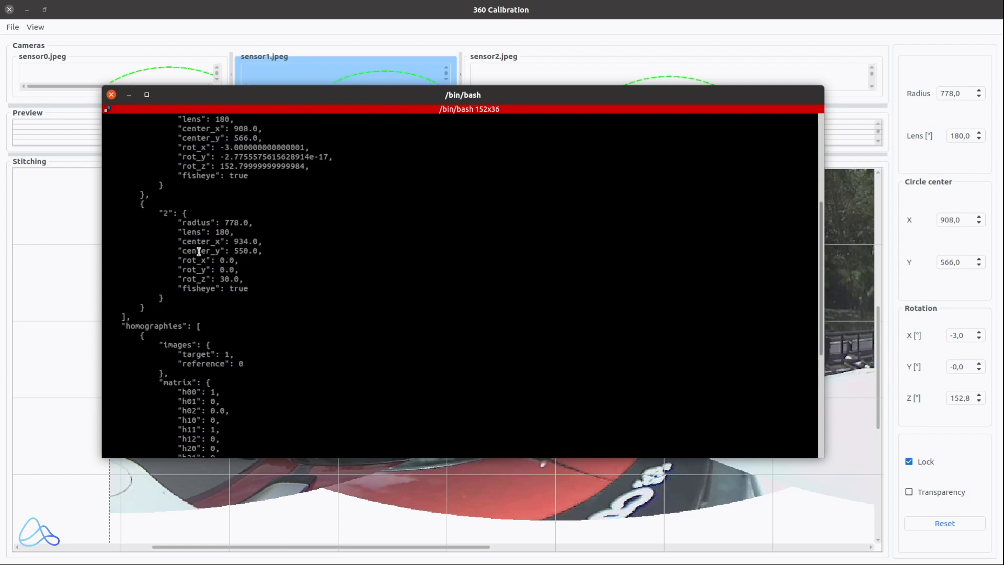
{"action": "left_click_drag", "start_coordinate": [126, 251], "coordinate": [183, 251]}
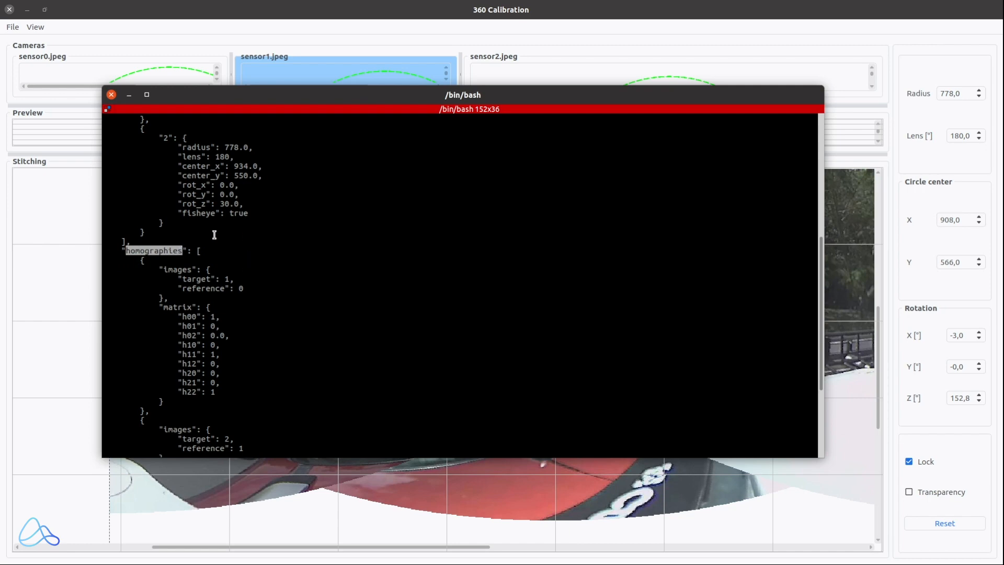
{"action": "scroll", "coordinate": [252, 301], "scroll_direction": "down", "scroll_amount": 5}
{"action": "scroll", "coordinate": [253, 304], "scroll_direction": "up", "scroll_amount": 10}
{"action": "scroll", "coordinate": [253, 304], "scroll_direction": "up", "scroll_amount": 5}
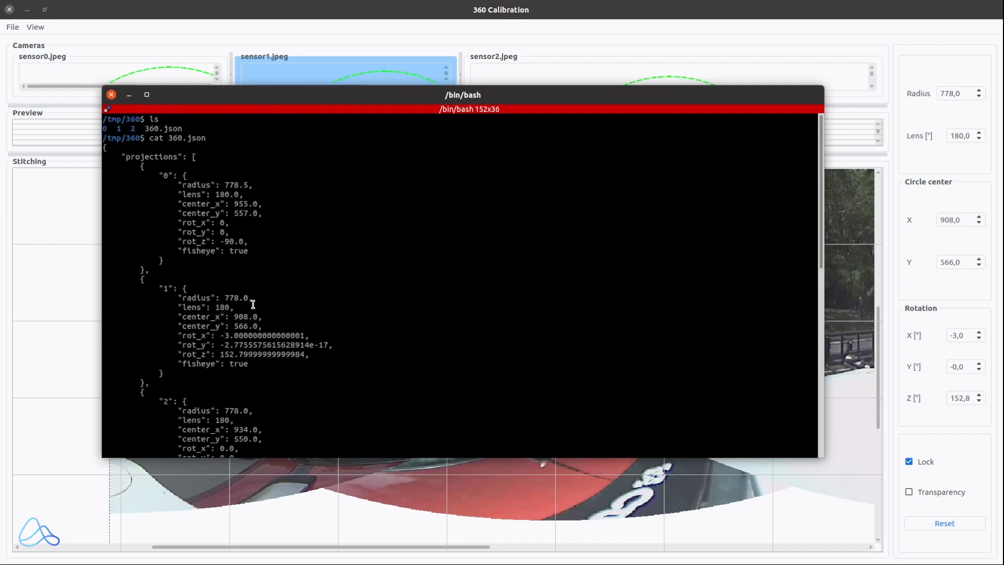
Step: Examine projection 0's parameters from radius, lens and circle center to the three rotations and the fisheye flag
{"action": "double_click", "coordinate": [186, 185]}
{"action": "double_click", "coordinate": [189, 194]}
{"action": "double_click", "coordinate": [193, 204]}
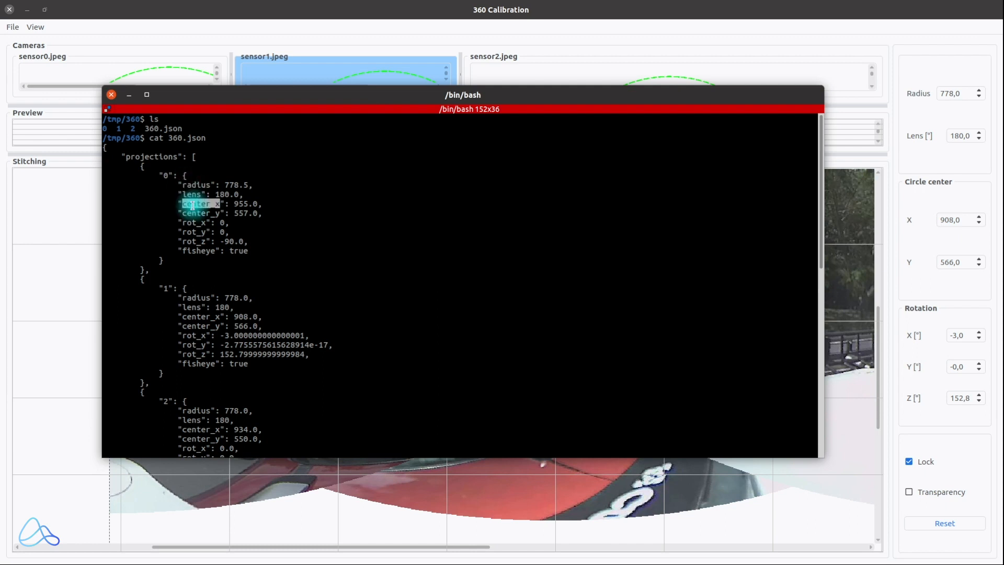
{"action": "double_click", "coordinate": [197, 213]}
{"action": "double_click", "coordinate": [193, 223]}
{"action": "double_click", "coordinate": [194, 230]}
{"action": "double_click", "coordinate": [194, 241]}
{"action": "left_click", "coordinate": [194, 249]}
{"action": "double_click", "coordinate": [194, 249]}
Step: Highlight the keys 0, 1 and 2 that identify each sensor's projection in the output
{"action": "scroll", "coordinate": [216, 267], "scroll_direction": "down", "scroll_amount": 5}
{"action": "scroll", "coordinate": [216, 267], "scroll_direction": "up", "scroll_amount": 4}
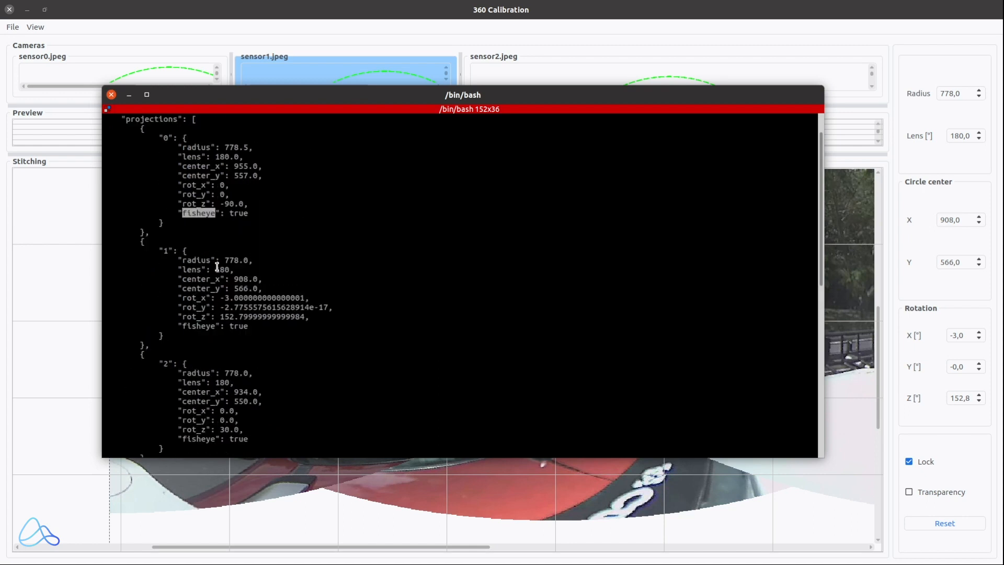
{"action": "double_click", "coordinate": [163, 138]}
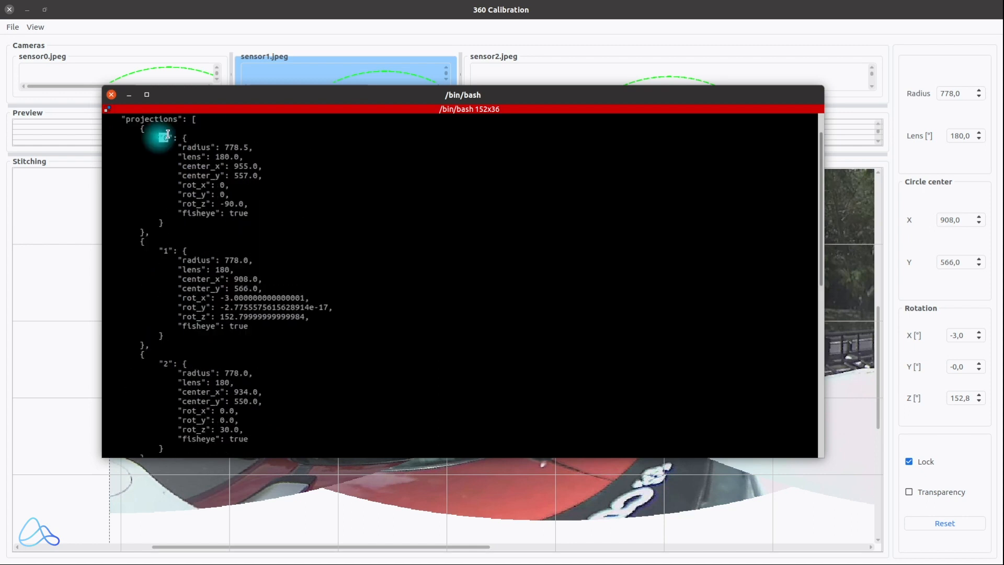
{"action": "double_click", "coordinate": [158, 251]}
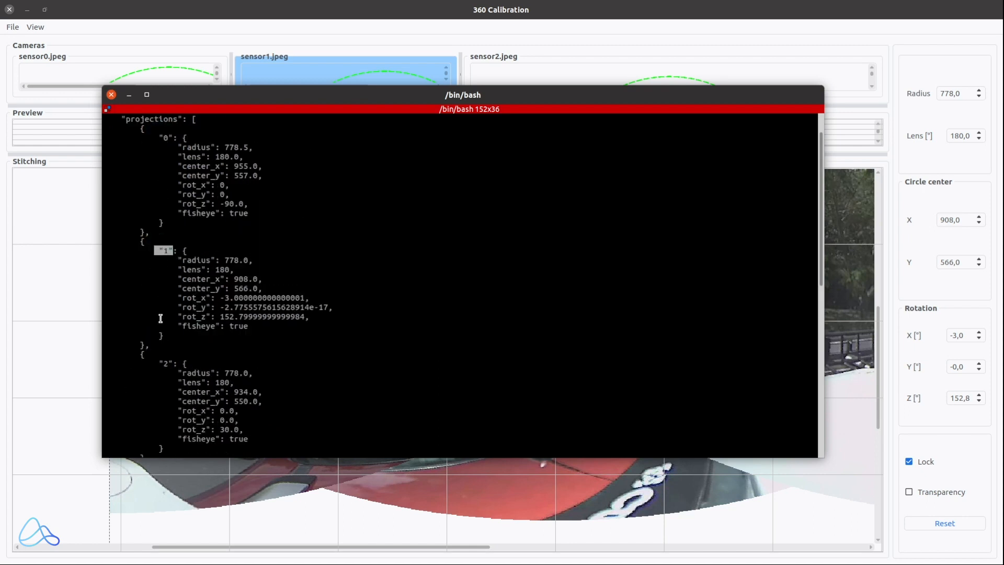
{"action": "double_click", "coordinate": [156, 365]}
{"action": "scroll", "coordinate": [276, 307], "scroll_direction": "down", "scroll_amount": 5}
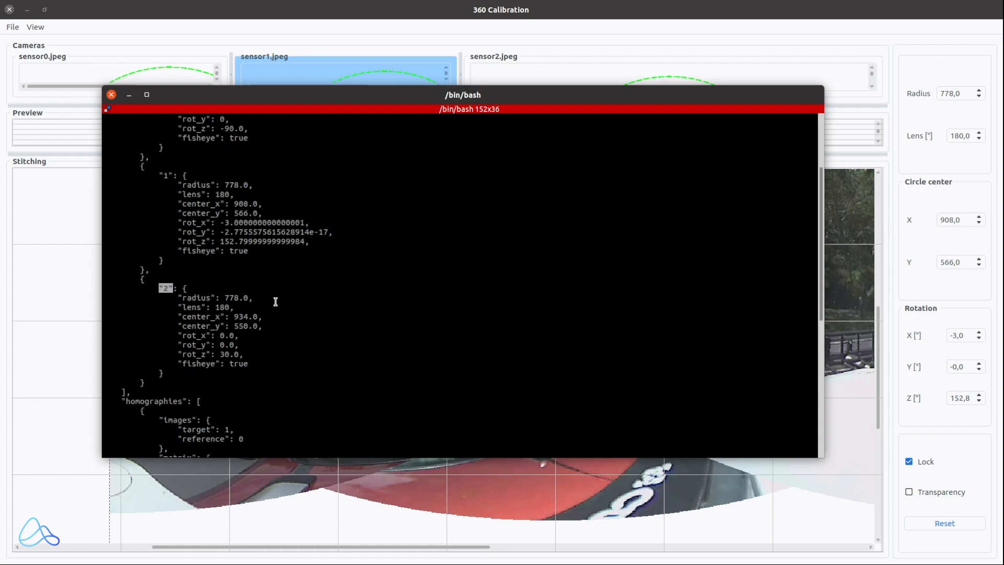
Step: Examine the homographies section, including the image pairs and both matrix blocks
{"action": "scroll", "coordinate": [285, 277], "scroll_direction": "down", "scroll_amount": 4}
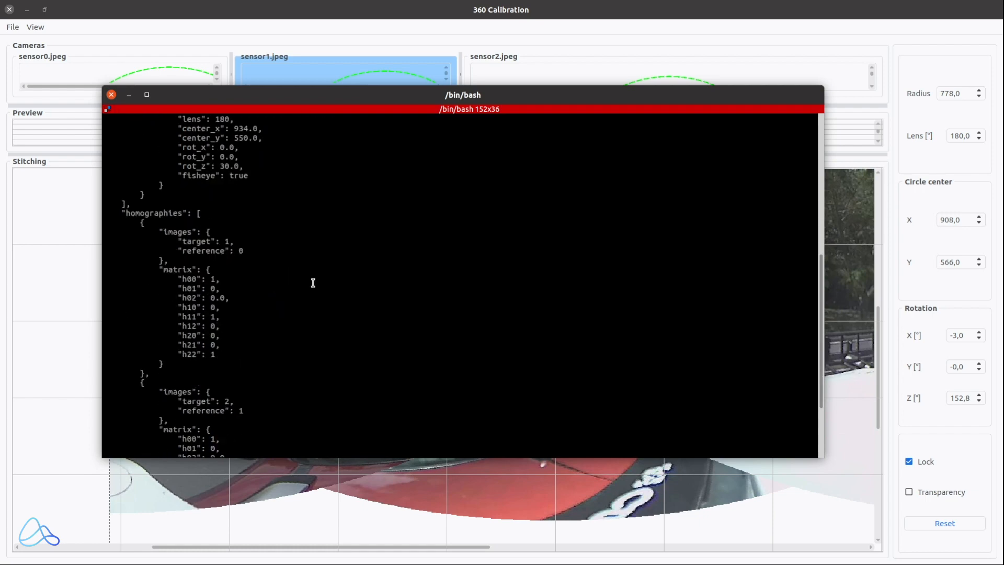
{"action": "triple_click", "coordinate": [127, 211]}
{"action": "scroll", "coordinate": [270, 211], "scroll_direction": "down", "scroll_amount": 3}
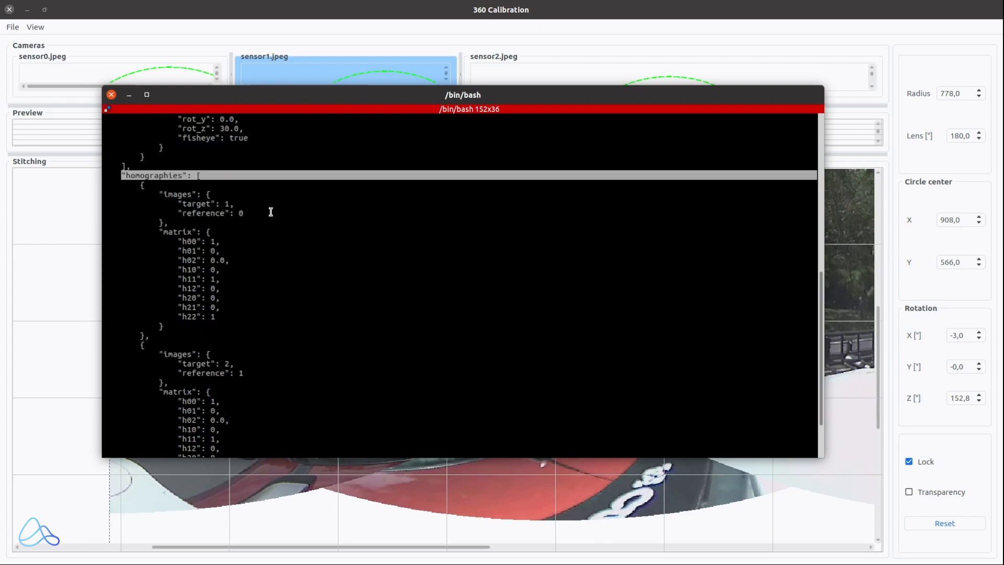
{"action": "scroll", "coordinate": [271, 212], "scroll_direction": "down", "scroll_amount": 1}
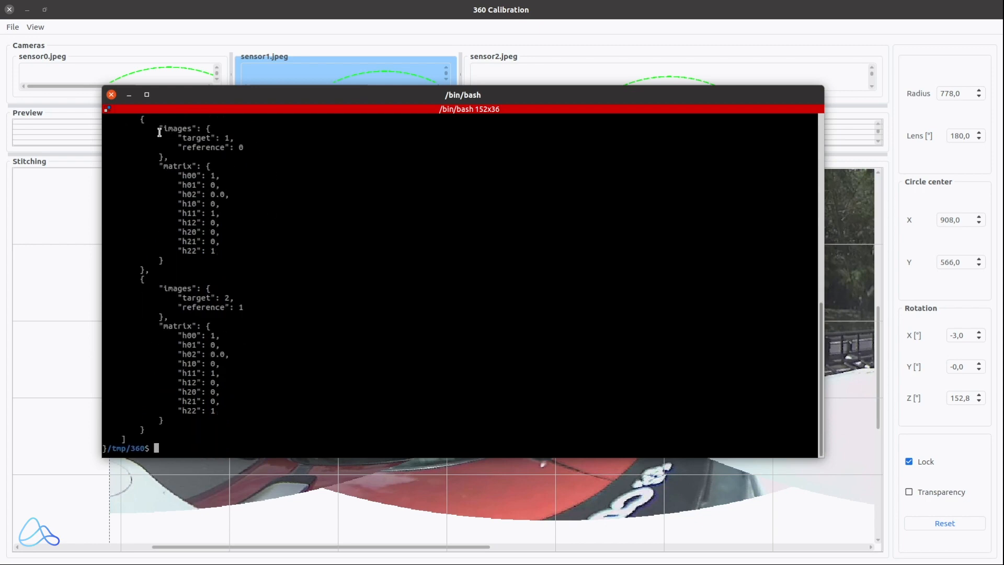
{"action": "left_click_drag", "start_coordinate": [166, 166], "coordinate": [226, 238]}
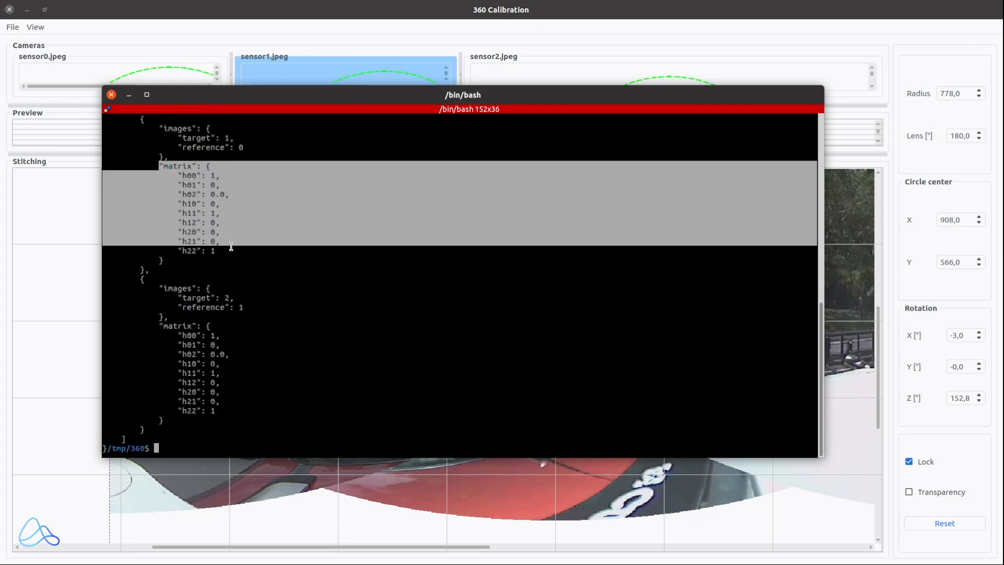
{"action": "left_click_drag", "start_coordinate": [156, 324], "coordinate": [244, 416]}
{"action": "left_click", "coordinate": [317, 270]}
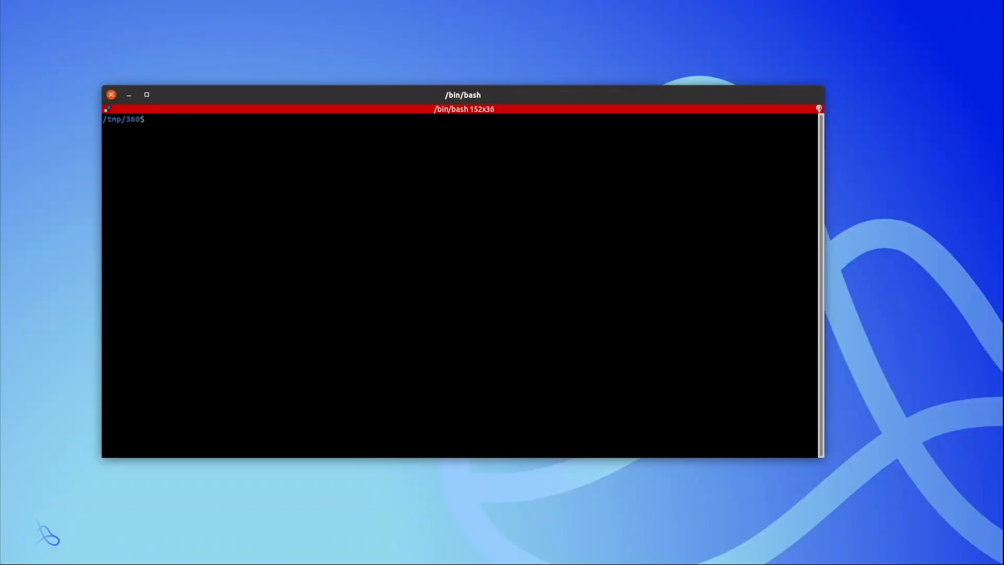
Step: Run stitching-calibrator from the /tmp/360 terminal, minimize the terminal and open the 360 calibration window
{"action": "type", "text": "stitching-calibrator"}
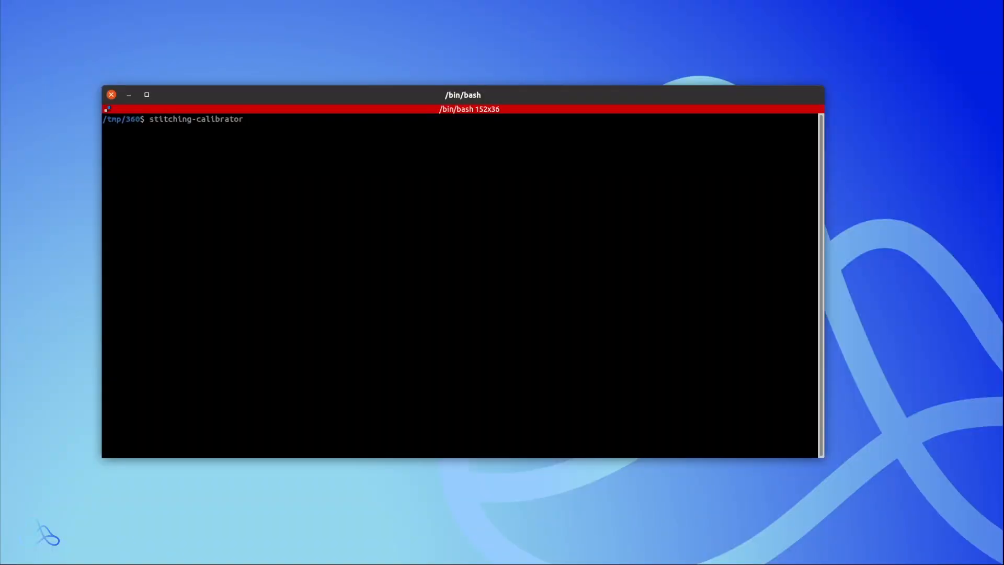
{"action": "key", "text": "Return"}
{"action": "left_click", "coordinate": [128, 96]}
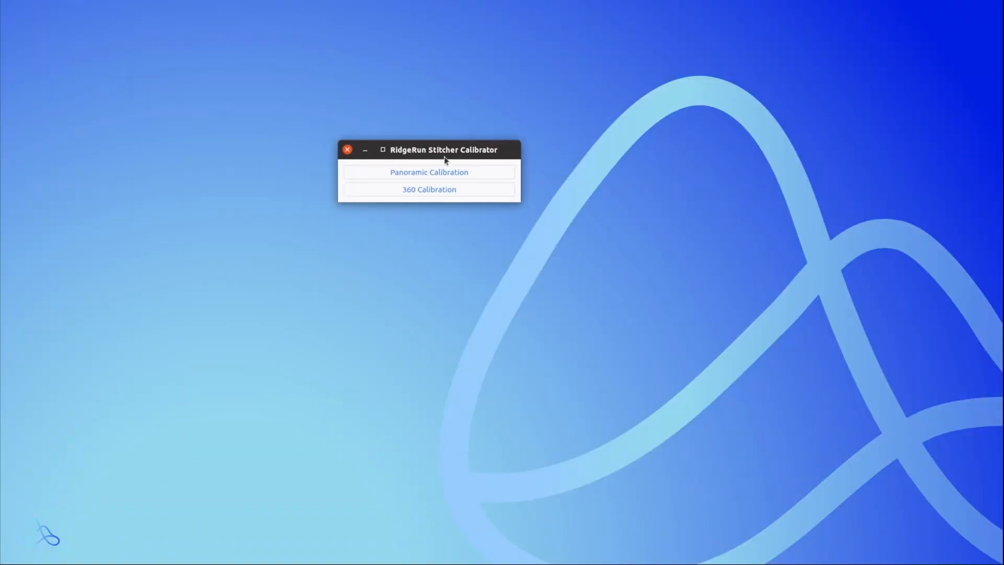
{"action": "left_click", "coordinate": [134, 50]}
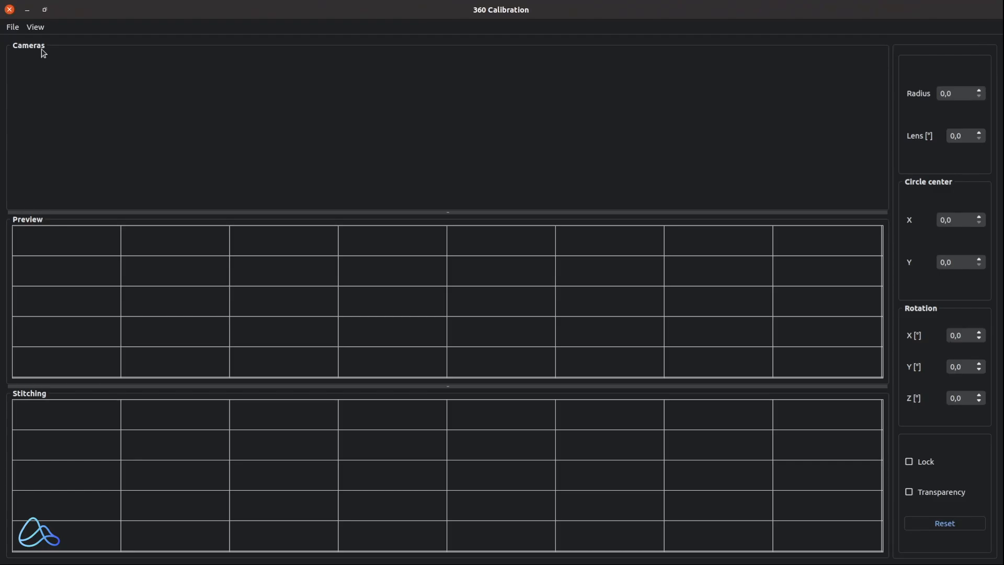
Step: Load the two-camera image set from the /tmp/360 directory
{"action": "left_click", "coordinate": [12, 27]}
{"action": "left_click", "coordinate": [21, 46]}
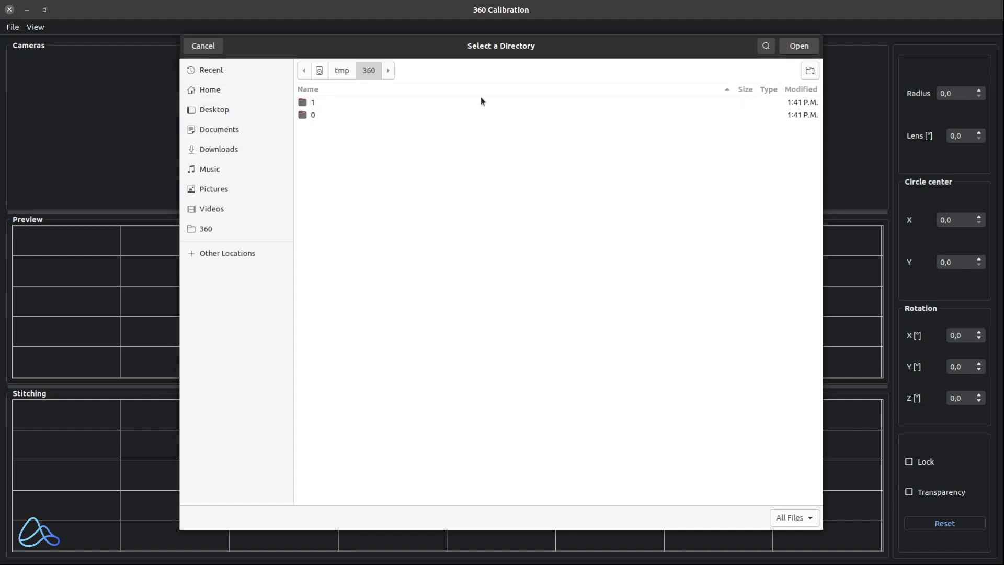
{"action": "left_click", "coordinate": [795, 52]}
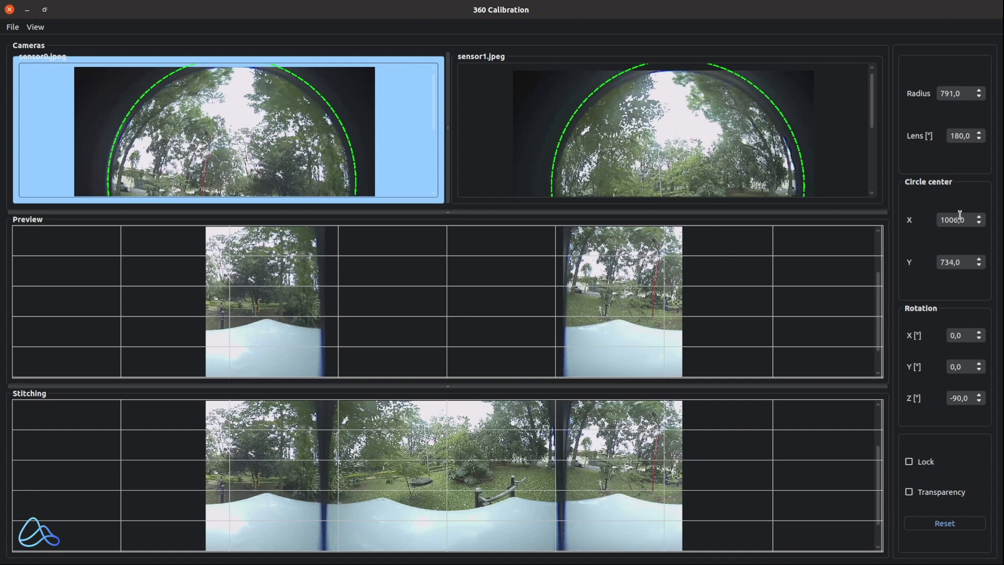
Step: Enlarge the camera views and set the lens angle to 195° for both sensor0 and sensor1
{"action": "left_click", "coordinate": [674, 145]}
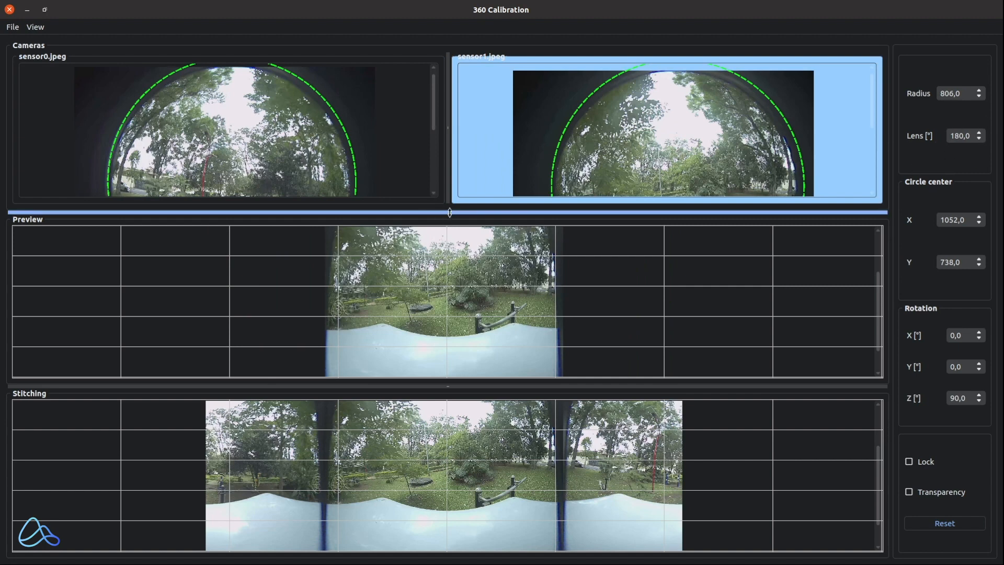
{"action": "left_click_drag", "start_coordinate": [450, 212], "coordinate": [449, 279]}
{"action": "left_click", "coordinate": [240, 198]}
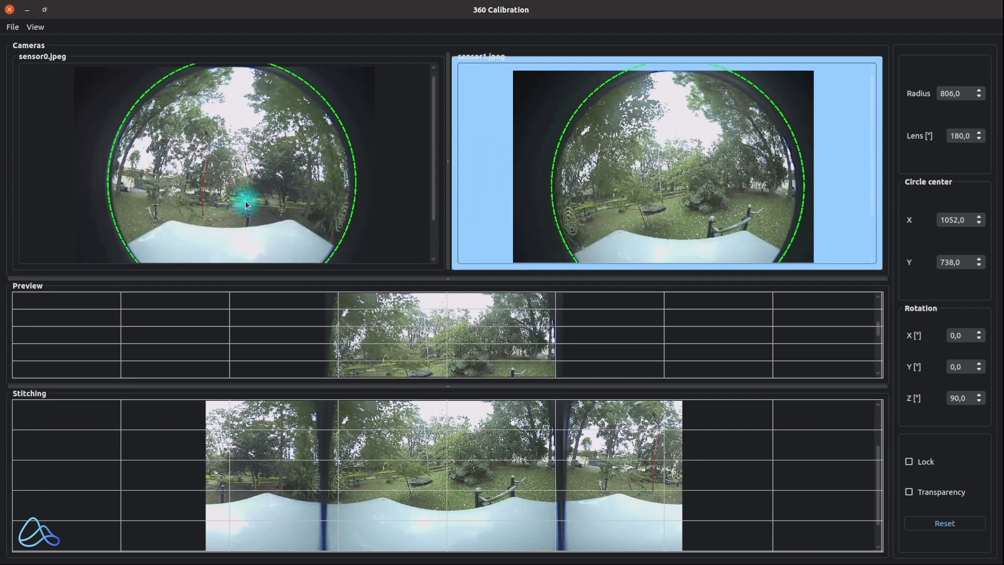
{"action": "double_click", "coordinate": [972, 135]}
{"action": "type", "text": "195"}
{"action": "left_click", "coordinate": [688, 166]}
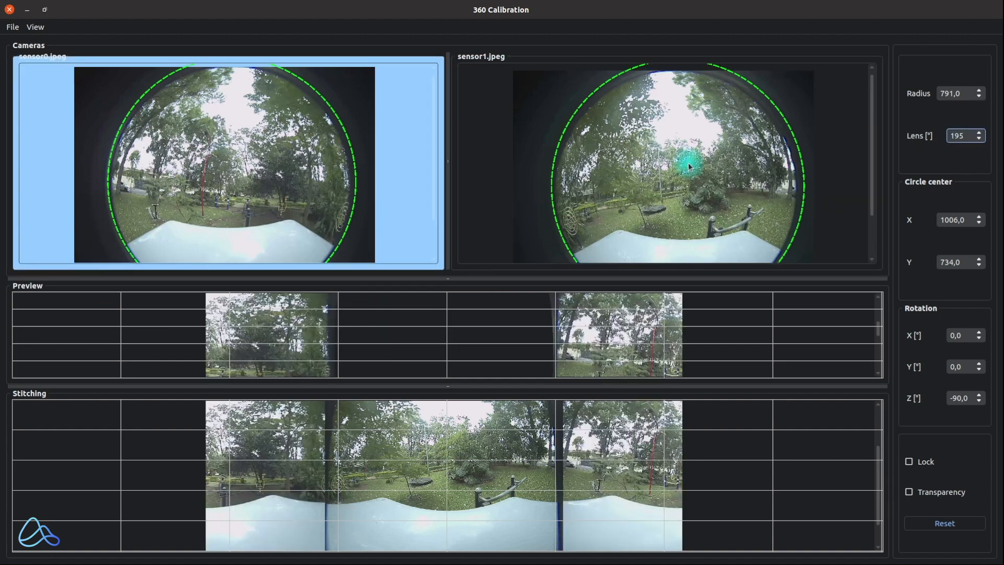
{"action": "double_click", "coordinate": [974, 136]}
{"action": "type", "text": "195"}
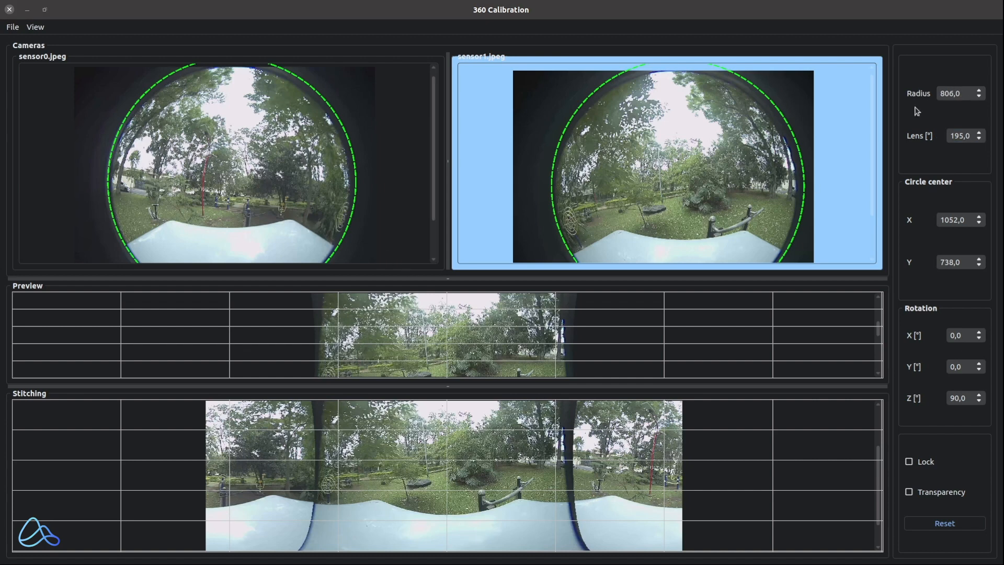
Step: Give sensor0's camera view and the preview more room, and set sensor0's circle radius to 700
{"action": "left_click", "coordinate": [275, 175]}
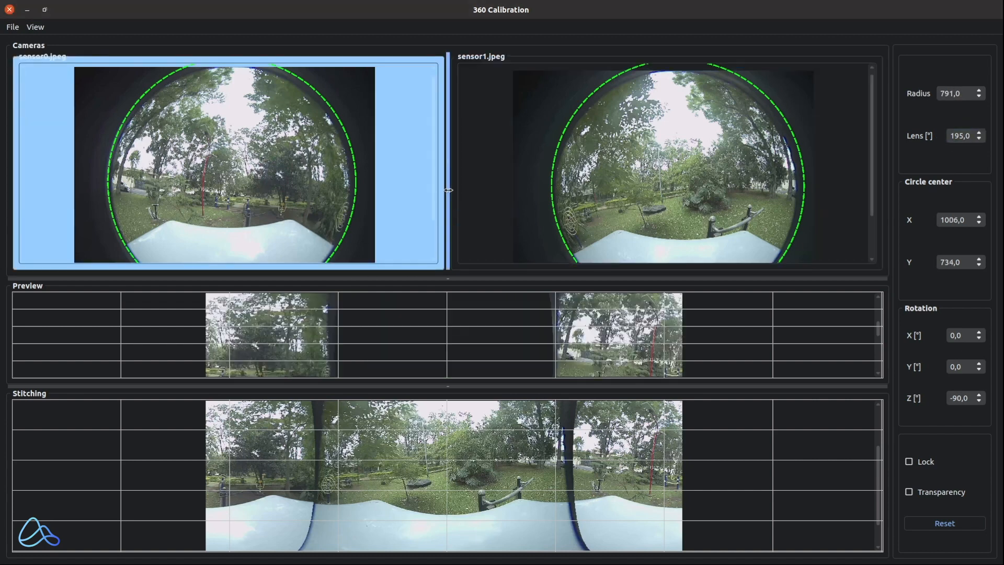
{"action": "left_click_drag", "start_coordinate": [448, 190], "coordinate": [684, 190]}
{"action": "left_click_drag", "start_coordinate": [403, 385], "coordinate": [403, 538]}
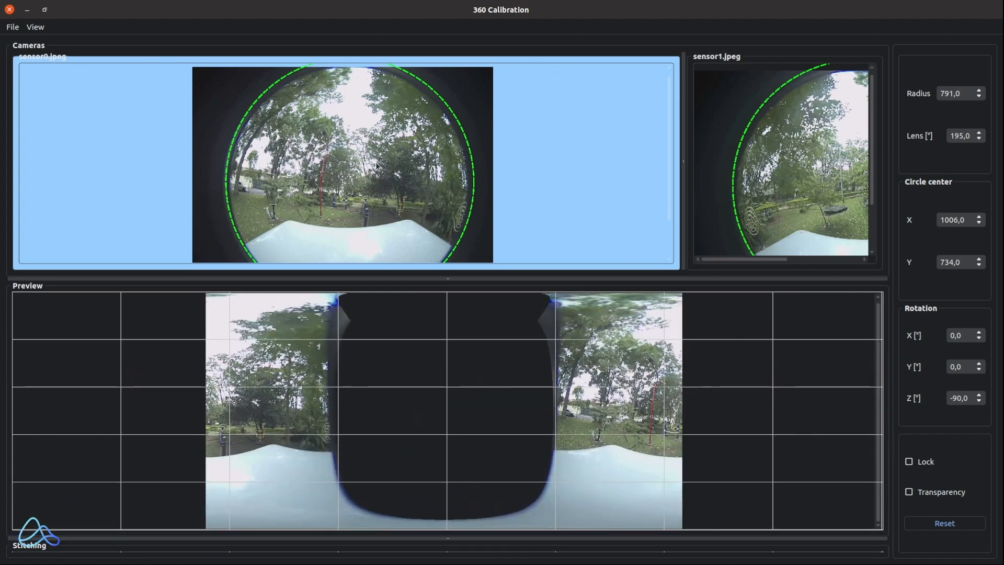
{"action": "left_click_drag", "start_coordinate": [968, 95], "coordinate": [915, 93]}
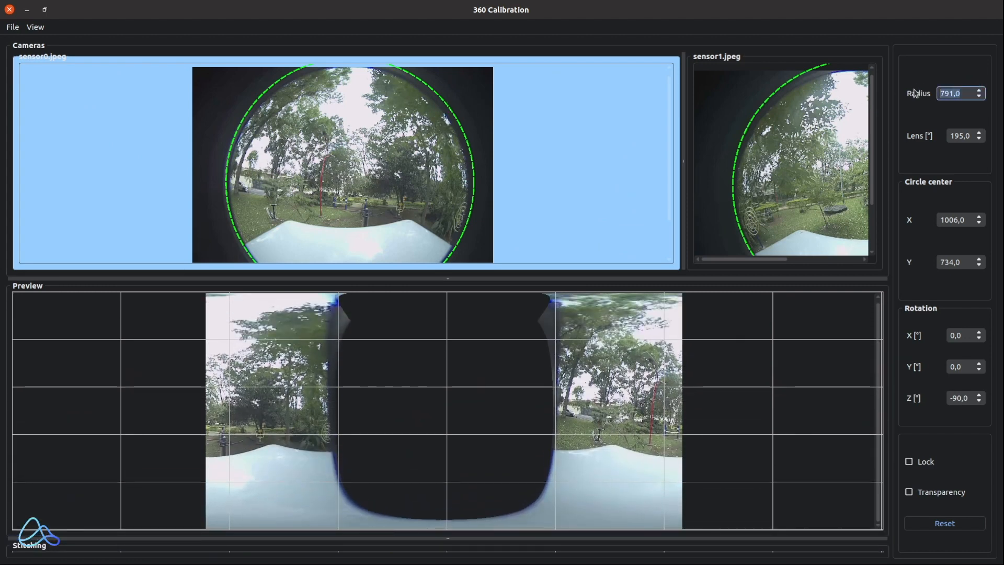
{"action": "type", "text": "700"}
{"action": "key", "text": "Return"}
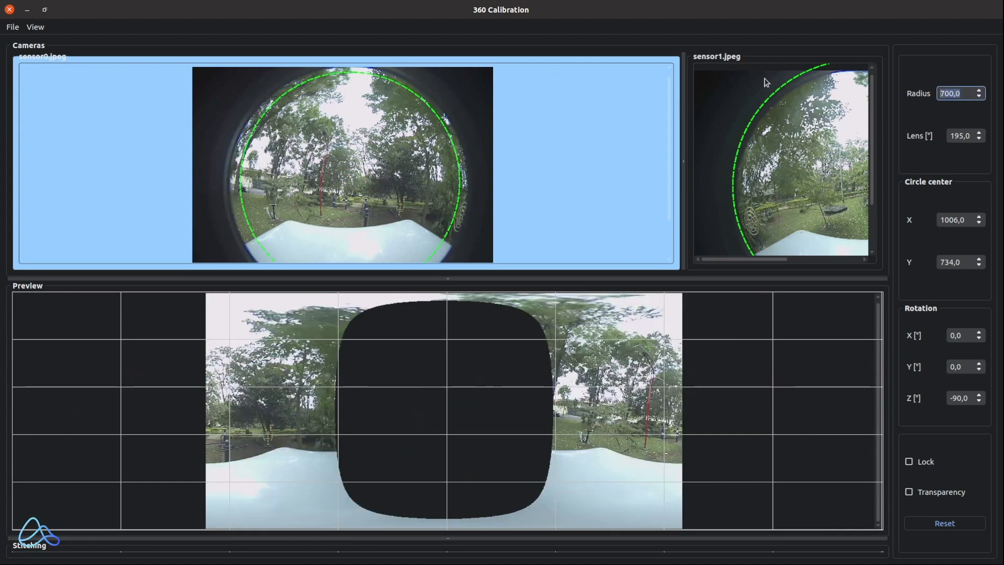
Step: Make the camera views taller and set sensor0's circle center Y to 762
{"action": "left_click_drag", "start_coordinate": [484, 278], "coordinate": [495, 329]}
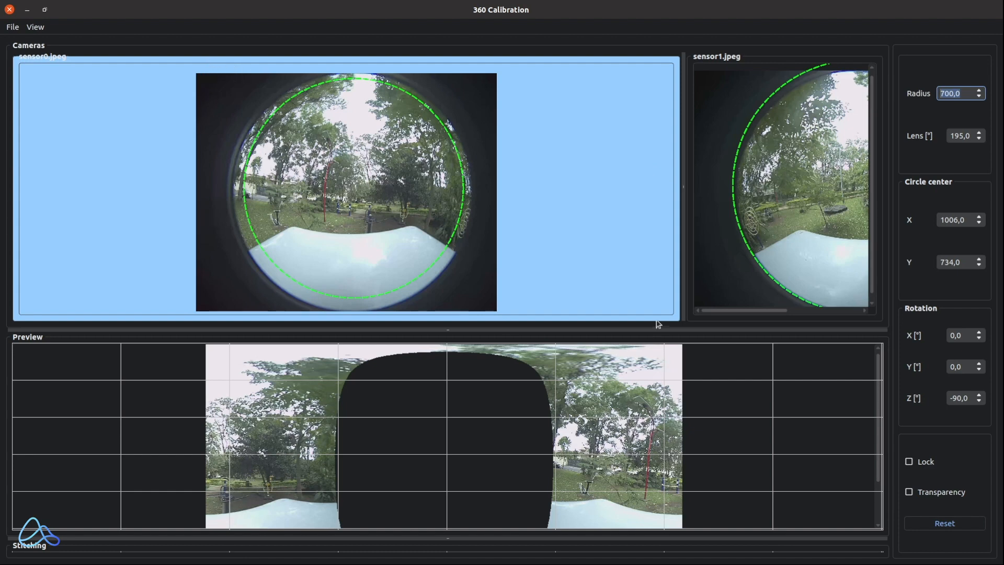
{"action": "scroll", "coordinate": [979, 260], "scroll_direction": "up", "scroll_amount": 3}
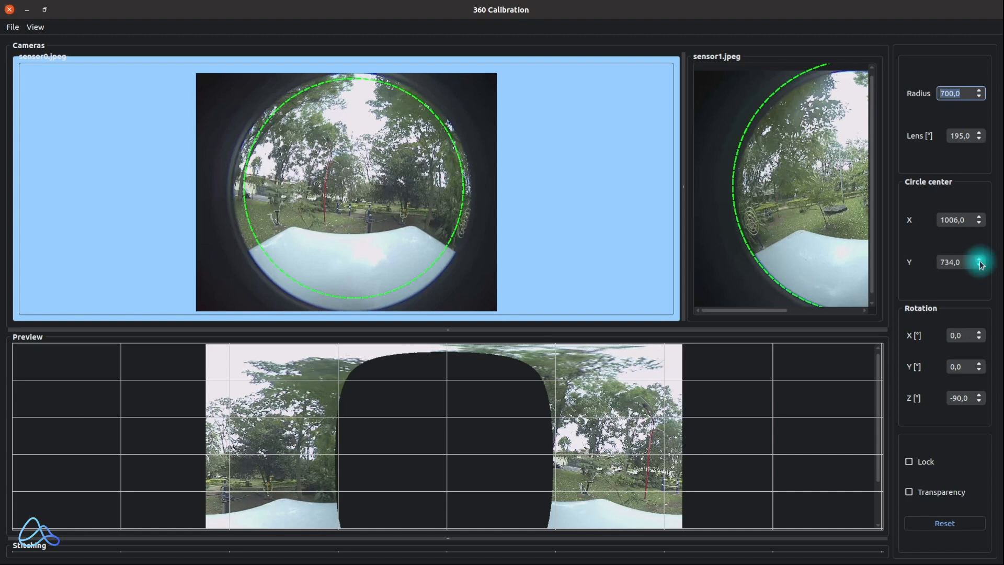
{"action": "scroll", "coordinate": [982, 264], "scroll_direction": "up", "scroll_amount": 10}
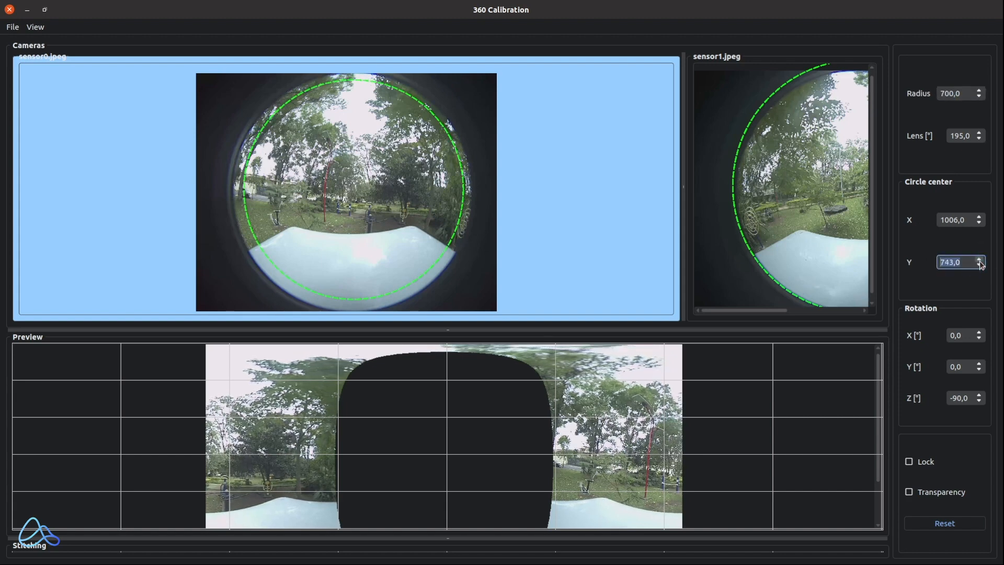
{"action": "scroll", "coordinate": [981, 264], "scroll_direction": "up", "scroll_amount": 16}
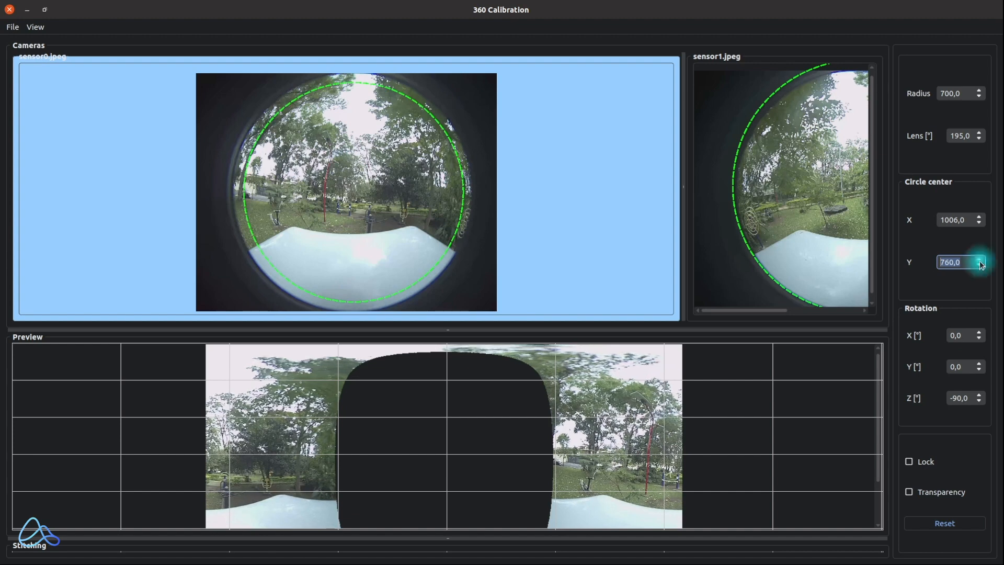
{"action": "scroll", "coordinate": [982, 264], "scroll_direction": "up", "scroll_amount": 5}
{"action": "scroll", "coordinate": [981, 266], "scroll_direction": "up", "scroll_amount": 2}
{"action": "scroll", "coordinate": [982, 268], "scroll_direction": "down", "scroll_amount": 8}
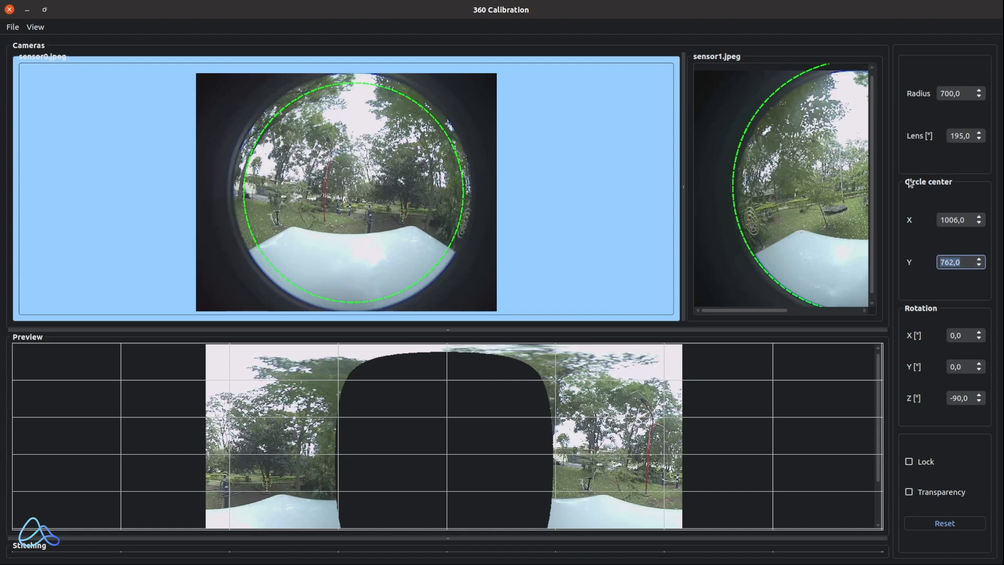
Step: Set sensor0's circle radius to 750 and slightly enlarge the camera views to show the whole circle
{"action": "left_click_drag", "start_coordinate": [967, 92], "coordinate": [924, 94]}
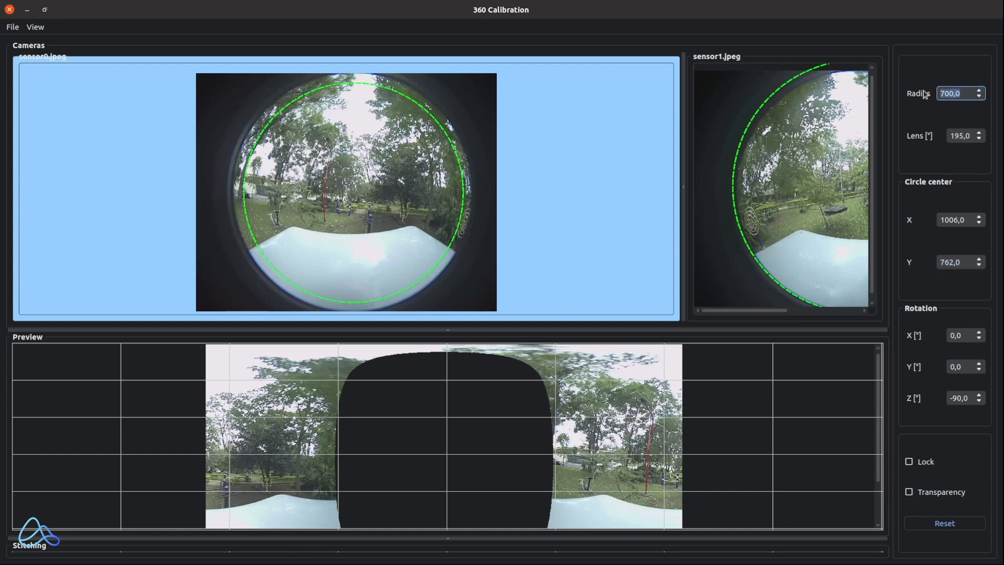
{"action": "type", "text": "750"}
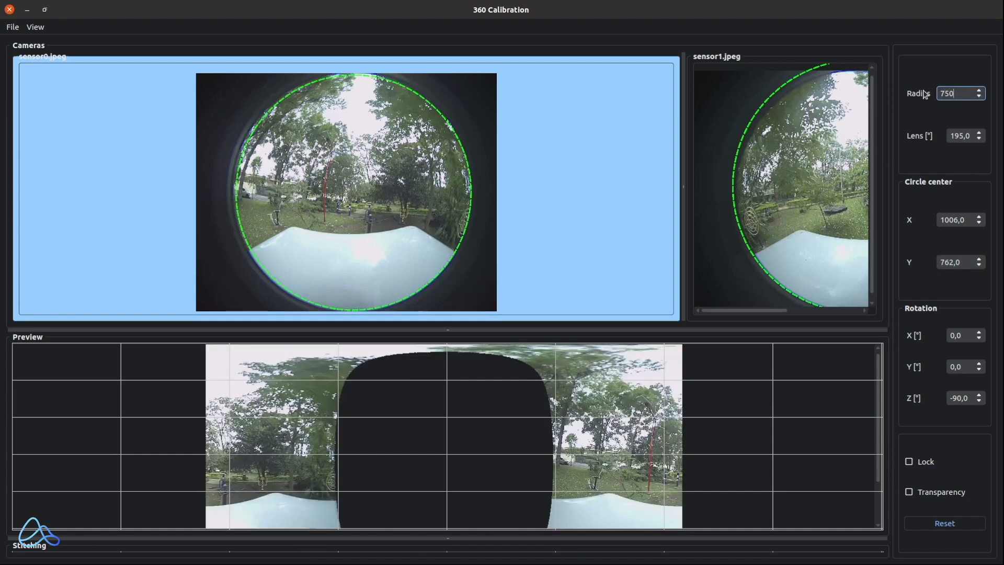
{"action": "key", "text": "Return"}
{"action": "left_click_drag", "start_coordinate": [445, 330], "coordinate": [442, 337]}
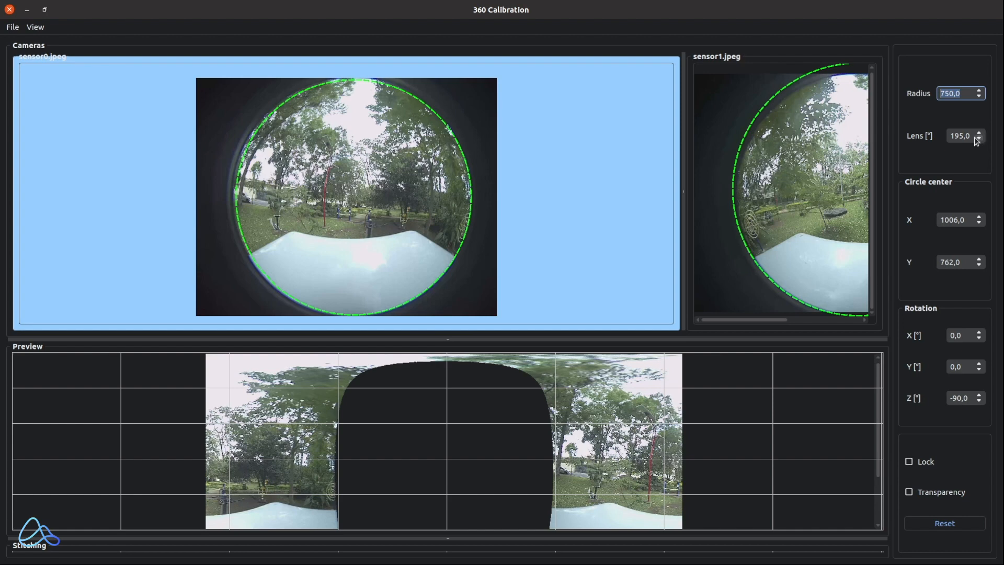
Step: Set sensor0's circle center X to 993 and check the circle's fit around the fisheye edge
{"action": "left_click", "coordinate": [977, 223]}
{"action": "left_click", "coordinate": [978, 224]}
{"action": "left_click", "coordinate": [978, 223]}
{"action": "left_click", "coordinate": [978, 223]}
{"action": "left_click", "coordinate": [978, 223]}
{"action": "left_click", "coordinate": [978, 223]}
{"action": "left_click", "coordinate": [978, 224]}
{"action": "left_click", "coordinate": [978, 223]}
{"action": "left_click", "coordinate": [978, 223]}
{"action": "left_click", "coordinate": [977, 223]}
{"action": "left_click", "coordinate": [977, 223]}
{"action": "left_click", "coordinate": [978, 223]}
{"action": "left_click", "coordinate": [978, 224]}
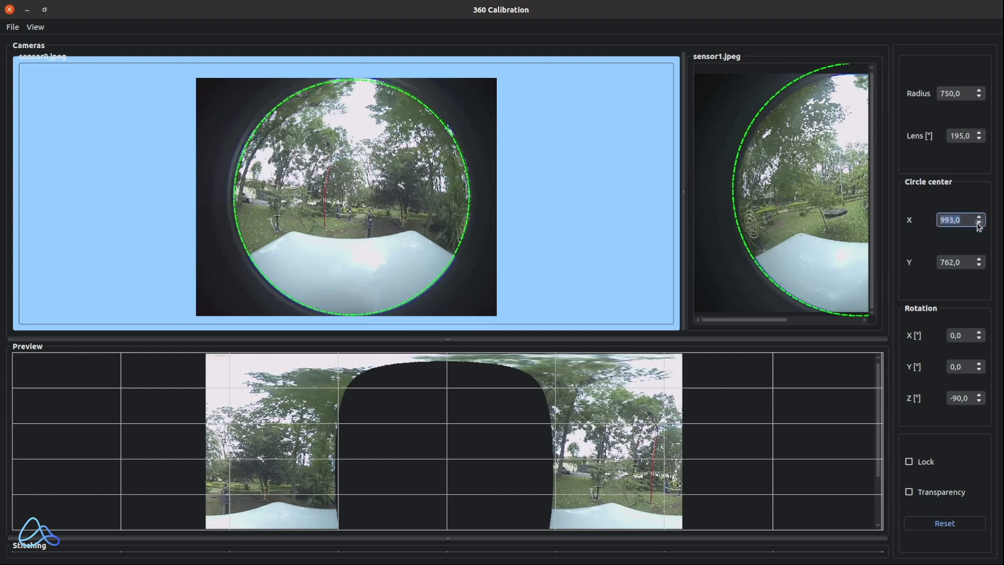
{"action": "scroll", "coordinate": [363, 82], "scroll_direction": "up", "scroll_amount": 2}
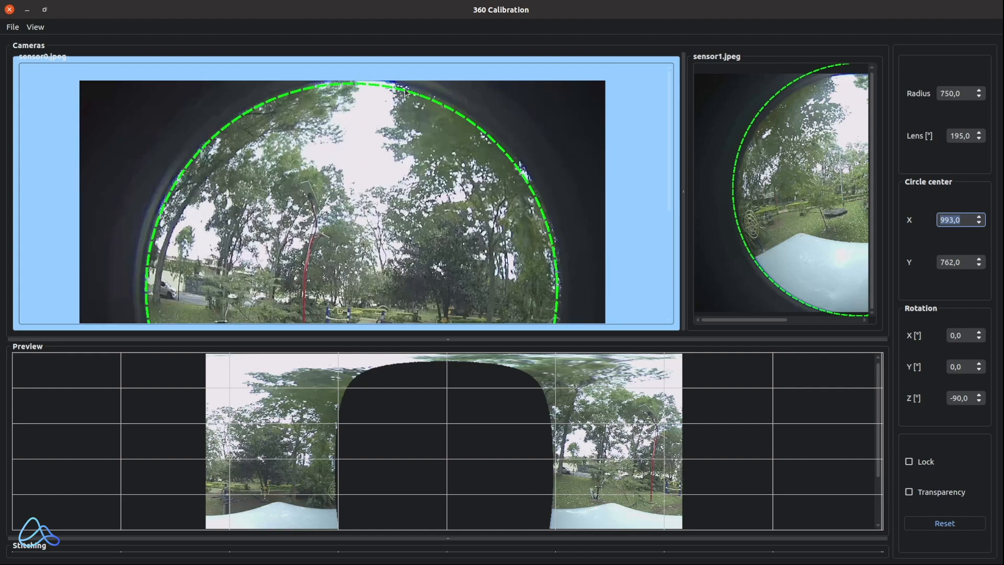
{"action": "scroll", "coordinate": [406, 92], "scroll_direction": "down", "scroll_amount": 3}
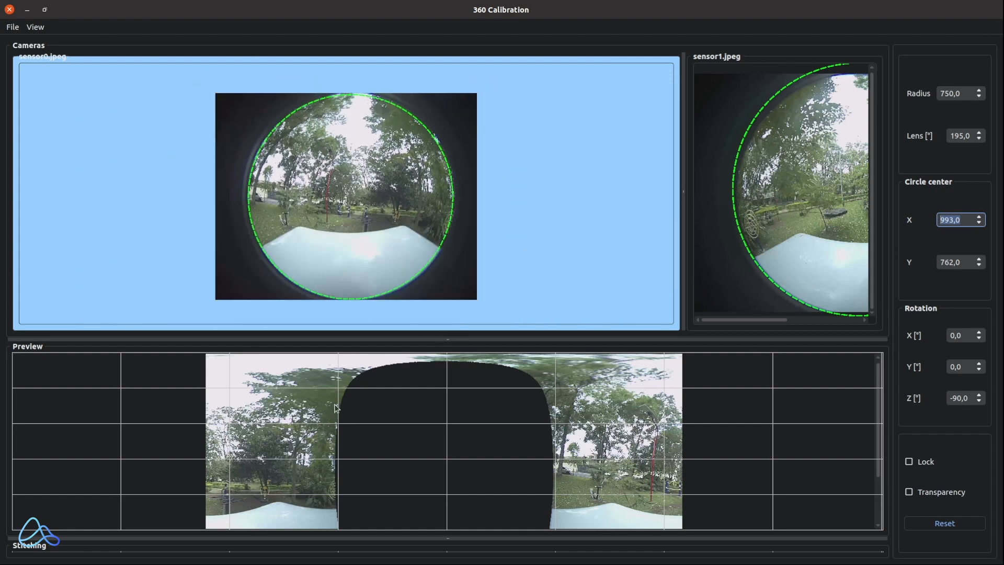
Step: Widen sensor1's camera view and set sensor1's circle radius to 750
{"action": "left_click_drag", "start_coordinate": [421, 339], "coordinate": [423, 339]}
{"action": "left_click_drag", "start_coordinate": [683, 214], "coordinate": [318, 206]}
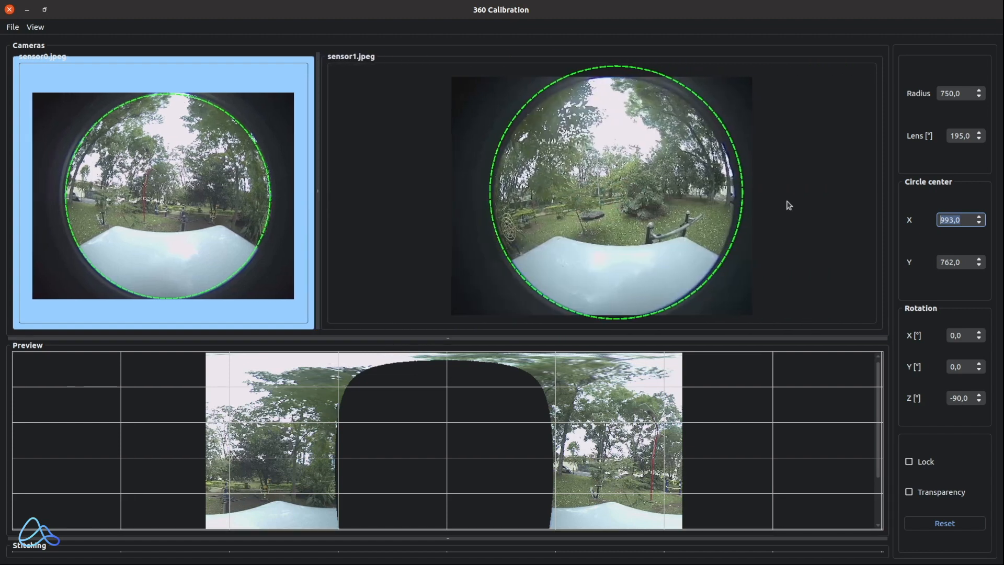
{"action": "left_click", "coordinate": [112, 203]}
{"action": "left_click", "coordinate": [637, 168]}
{"action": "left_click", "coordinate": [967, 94]}
{"action": "type", "text": "750"}
{"action": "key", "text": "Return"}
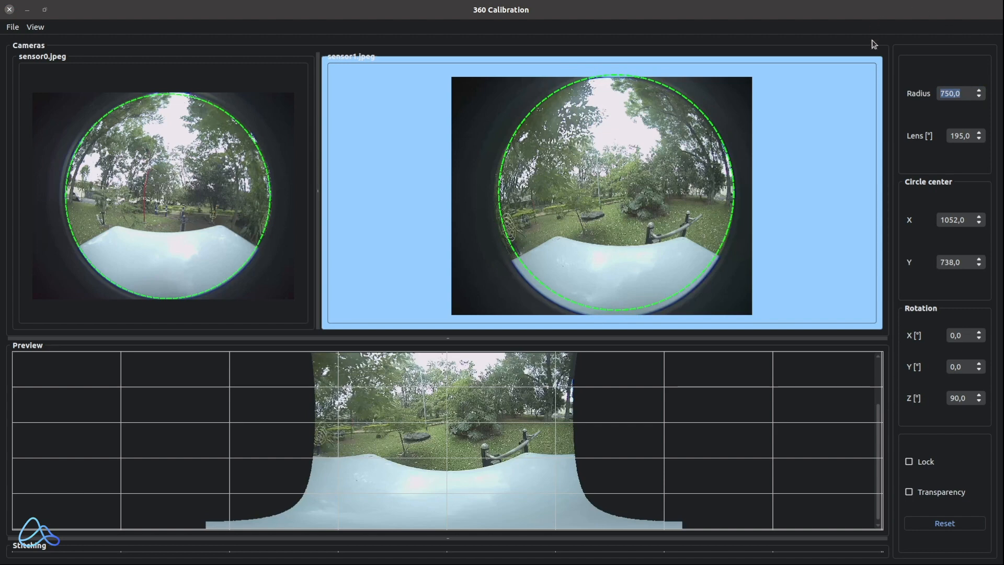
Step: Set sensor1's circle center Y to 769
{"action": "left_click", "coordinate": [620, 246]}
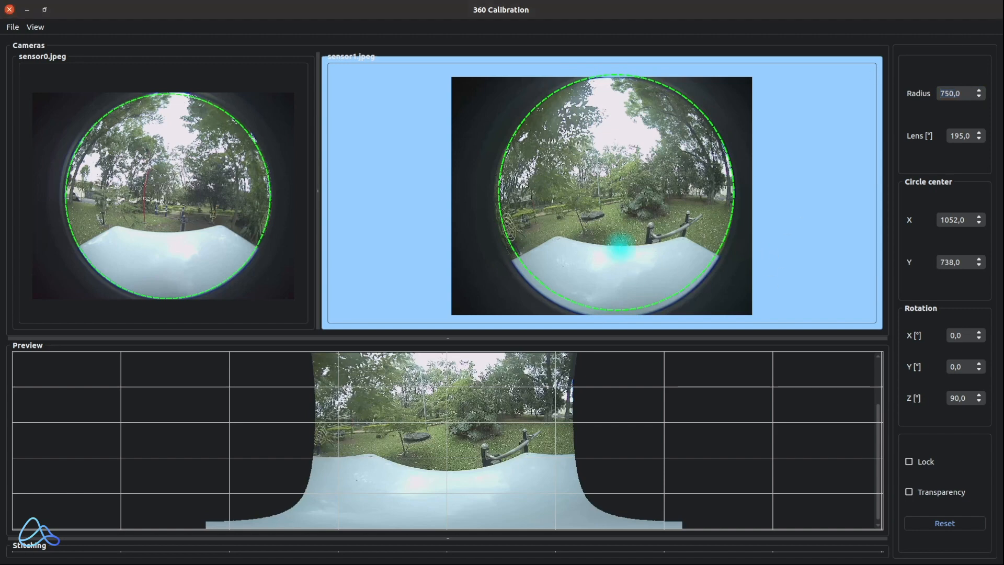
{"action": "left_click", "coordinate": [979, 259]}
{"action": "left_click", "coordinate": [979, 259]}
{"action": "left_click", "coordinate": [978, 259]}
{"action": "left_click", "coordinate": [979, 259]}
{"action": "left_click", "coordinate": [979, 260]}
{"action": "left_click", "coordinate": [979, 259]}
{"action": "left_click", "coordinate": [979, 260]}
{"action": "left_click", "coordinate": [979, 260]}
{"action": "left_click", "coordinate": [979, 260]}
{"action": "left_click", "coordinate": [979, 261]}
{"action": "left_click", "coordinate": [979, 260]}
{"action": "left_click", "coordinate": [979, 261]}
{"action": "left_click", "coordinate": [979, 260]}
{"action": "left_click", "coordinate": [979, 260]}
{"action": "left_click", "coordinate": [980, 261]}
{"action": "left_click", "coordinate": [979, 260]}
{"action": "left_click", "coordinate": [979, 260]}
{"action": "left_click", "coordinate": [980, 260]}
{"action": "left_click", "coordinate": [979, 260]}
{"action": "left_click", "coordinate": [979, 261]}
{"action": "left_click", "coordinate": [979, 261]}
{"action": "left_click", "coordinate": [979, 260]}
{"action": "left_click", "coordinate": [979, 260]}
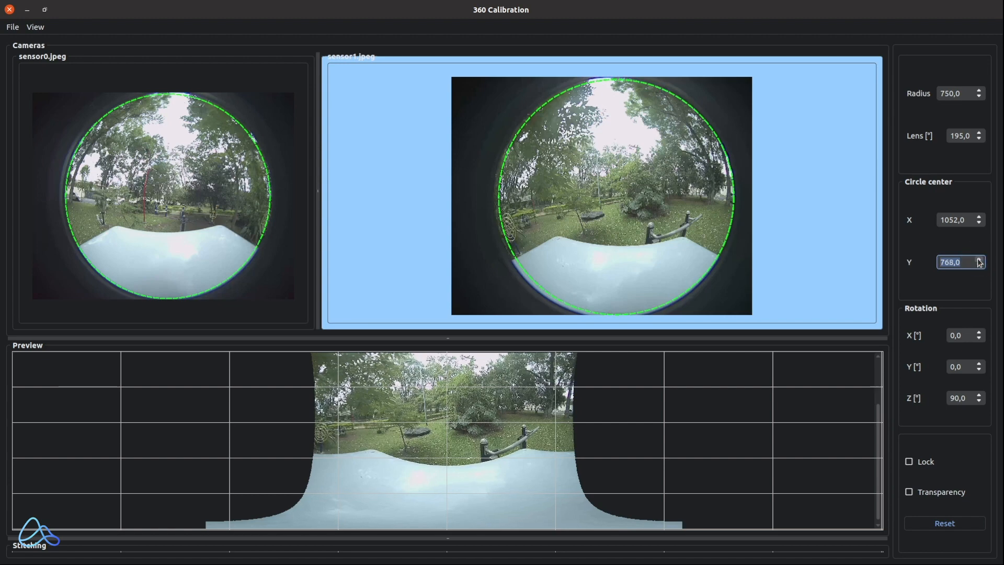
{"action": "left_click", "coordinate": [979, 260]}
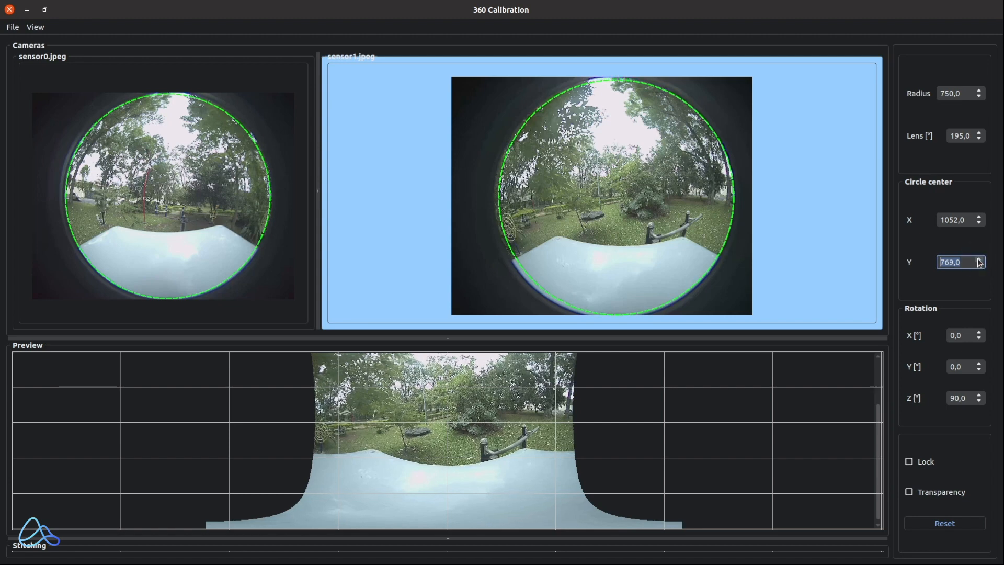
Step: Set sensor1's circle center X to 1039
{"action": "left_click", "coordinate": [980, 224]}
{"action": "left_click", "coordinate": [979, 223]}
{"action": "left_click", "coordinate": [979, 224]}
{"action": "left_click", "coordinate": [979, 224]}
{"action": "left_click", "coordinate": [979, 224]}
{"action": "left_click", "coordinate": [980, 223]}
{"action": "left_click", "coordinate": [979, 224]}
{"action": "left_click", "coordinate": [980, 224]}
{"action": "left_click", "coordinate": [980, 224]}
{"action": "left_click", "coordinate": [979, 224]}
{"action": "left_click", "coordinate": [979, 223]}
{"action": "left_click", "coordinate": [979, 224]}
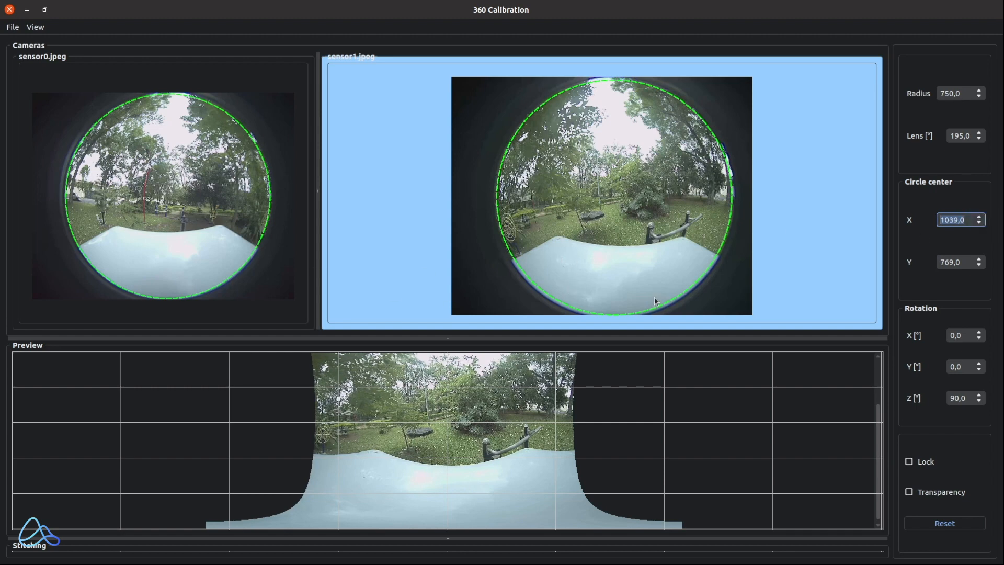
Step: Select sensor0 and rearrange the layout so the stitching area is large enough to show the full panorama
{"action": "left_click_drag", "start_coordinate": [316, 246], "coordinate": [468, 314]}
{"action": "left_click", "coordinate": [231, 218]}
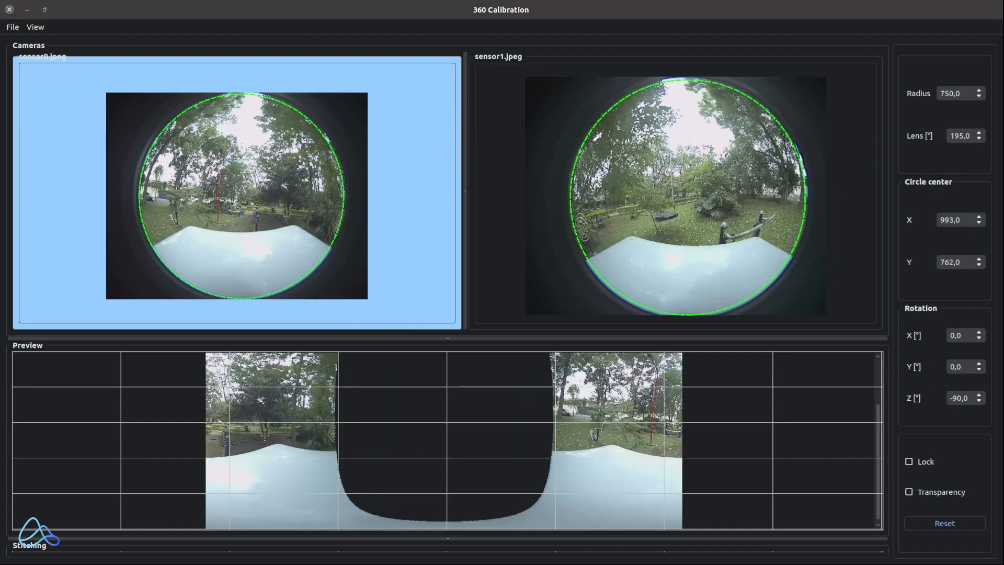
{"action": "left_click_drag", "start_coordinate": [480, 338], "coordinate": [493, 203]}
{"action": "left_click_drag", "start_coordinate": [452, 535], "coordinate": [477, 230]}
{"action": "left_click_drag", "start_coordinate": [423, 247], "coordinate": [448, 199]}
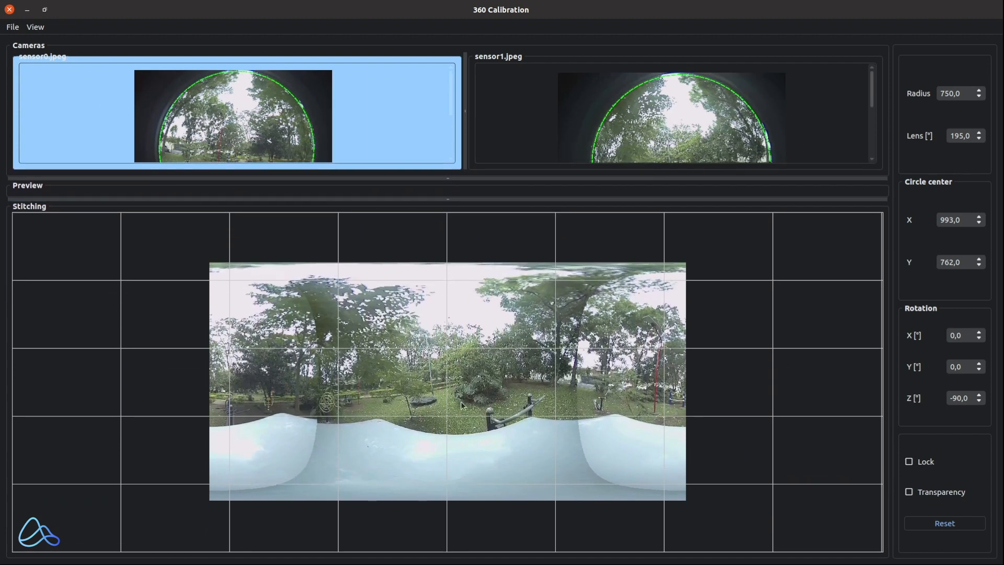
Step: Move the two projections apart in the stitching view and reset their positions
{"action": "left_click_drag", "start_coordinate": [453, 390], "coordinate": [570, 382]}
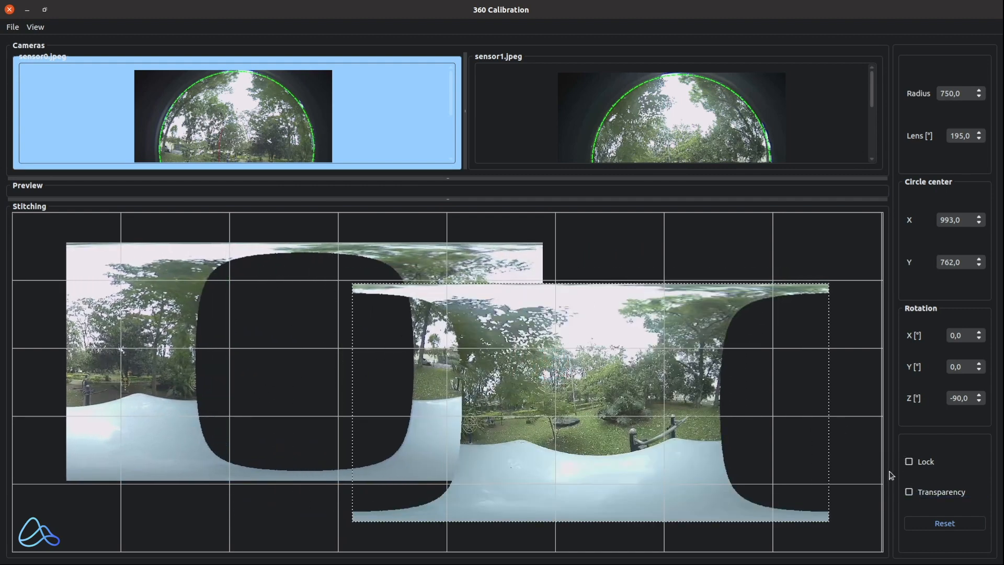
{"action": "left_click", "coordinate": [940, 522]}
Step: Select both projections in the stitching view, lock them, and bring sensor0's projection to the front
{"action": "left_click_drag", "start_coordinate": [45, 227], "coordinate": [583, 523]}
{"action": "left_click_drag", "start_coordinate": [340, 348], "coordinate": [485, 370]}
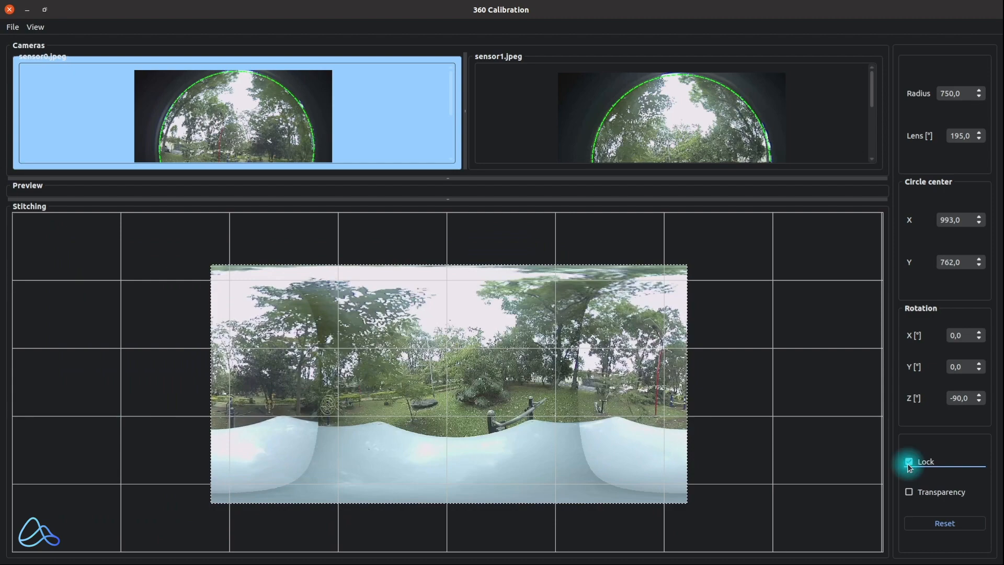
{"action": "left_click", "coordinate": [428, 370]}
{"action": "left_click", "coordinate": [269, 343]}
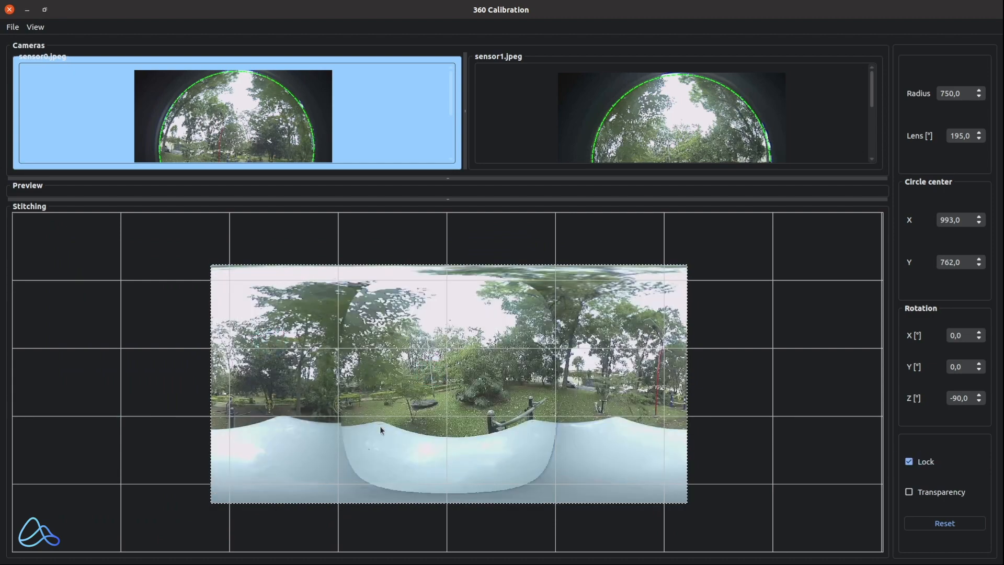
Step: Examine the seams between the two projections up close, and bring sensor1's projection to the front for comparison
{"action": "scroll", "coordinate": [316, 422], "scroll_direction": "up", "scroll_amount": 3}
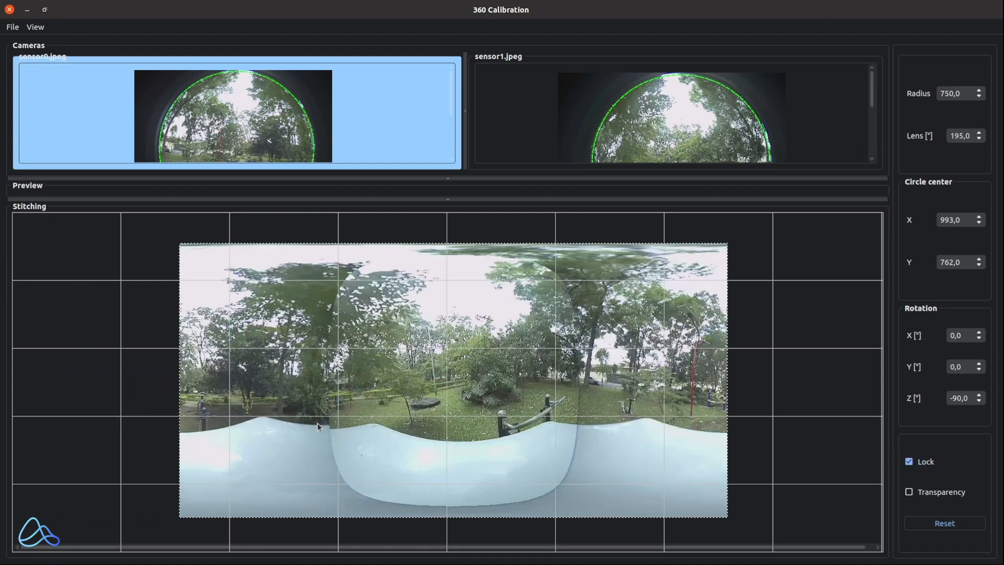
{"action": "scroll", "coordinate": [382, 470], "scroll_direction": "up", "scroll_amount": 1}
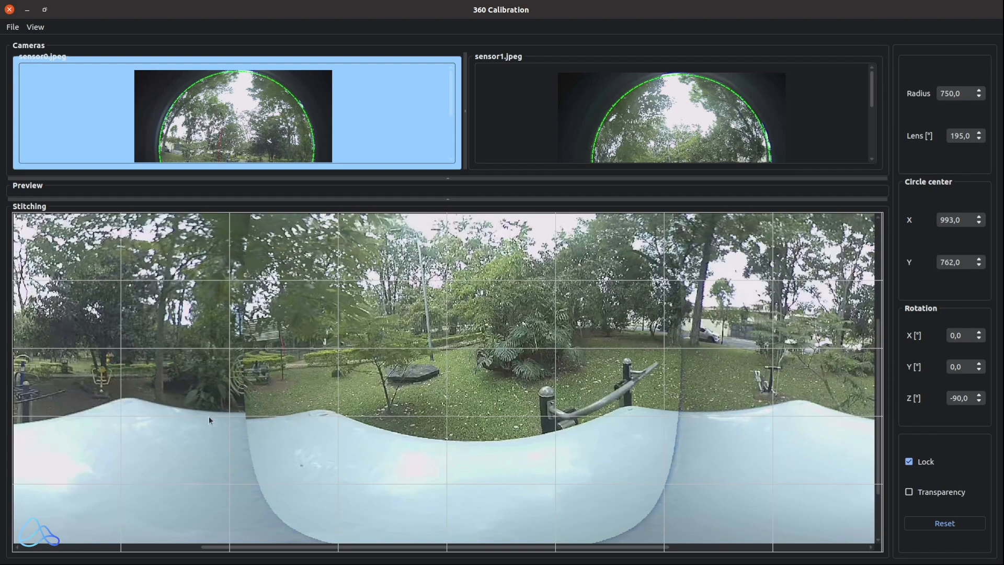
{"action": "scroll", "coordinate": [221, 412], "scroll_direction": "up", "scroll_amount": 1}
{"action": "scroll", "coordinate": [220, 411], "scroll_direction": "down", "scroll_amount": 1}
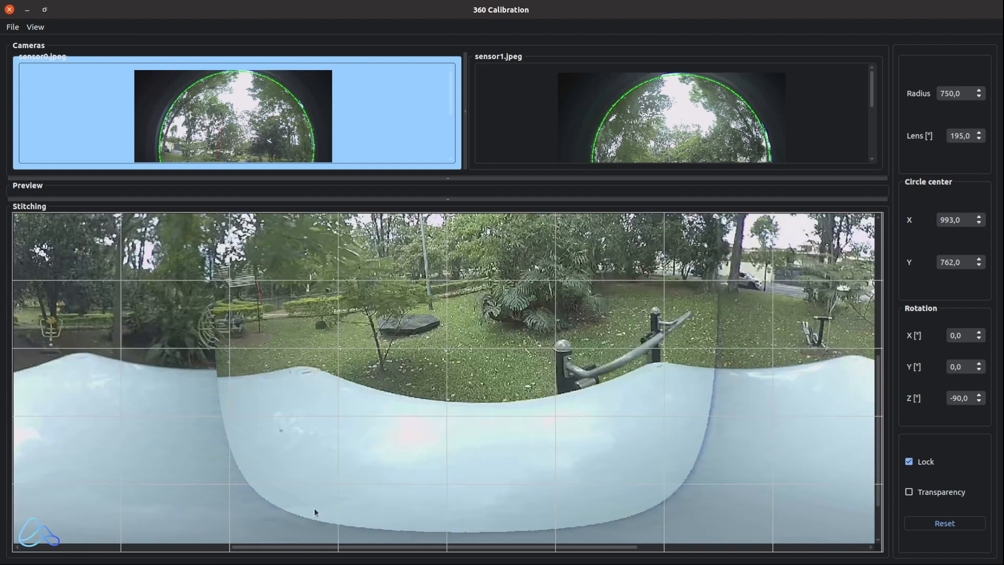
{"action": "left_click_drag", "start_coordinate": [314, 549], "coordinate": [243, 547]}
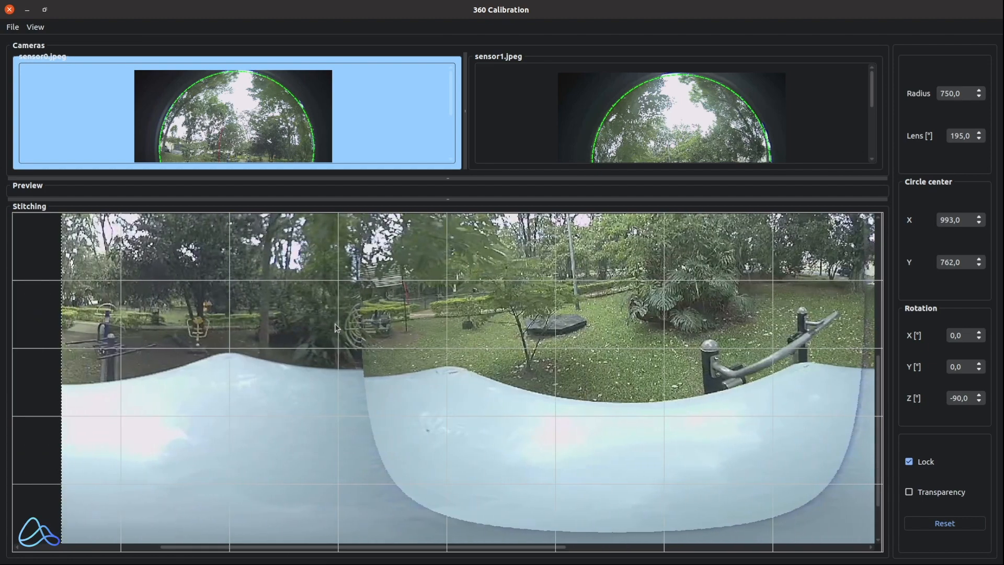
{"action": "scroll", "coordinate": [338, 326], "scroll_direction": "up", "scroll_amount": 1}
{"action": "left_click", "coordinate": [404, 381]}
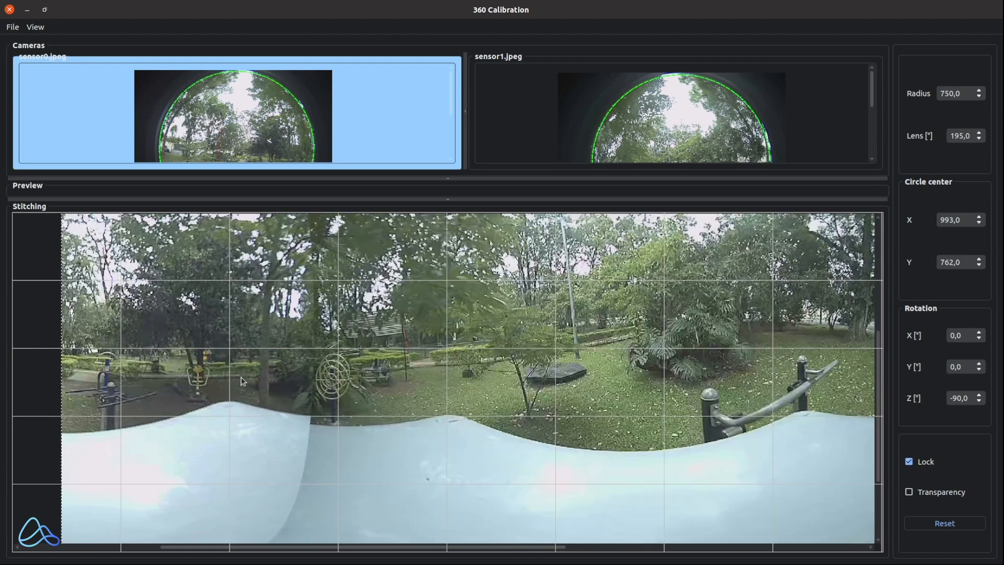
Step: Turn on transparency for the projections and examine how the two images overlap along both seams
{"action": "left_click", "coordinate": [242, 378]}
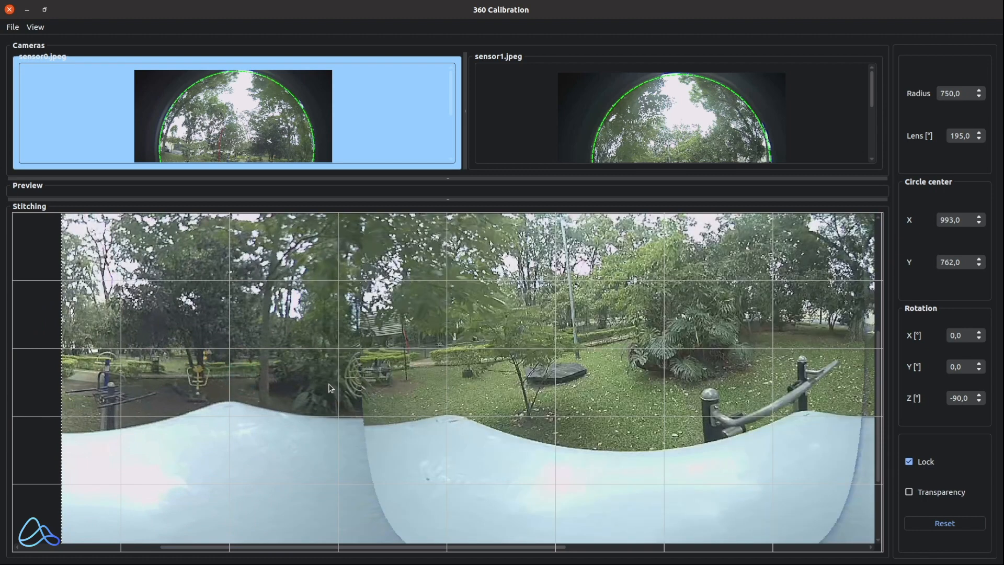
{"action": "left_click", "coordinate": [910, 492]}
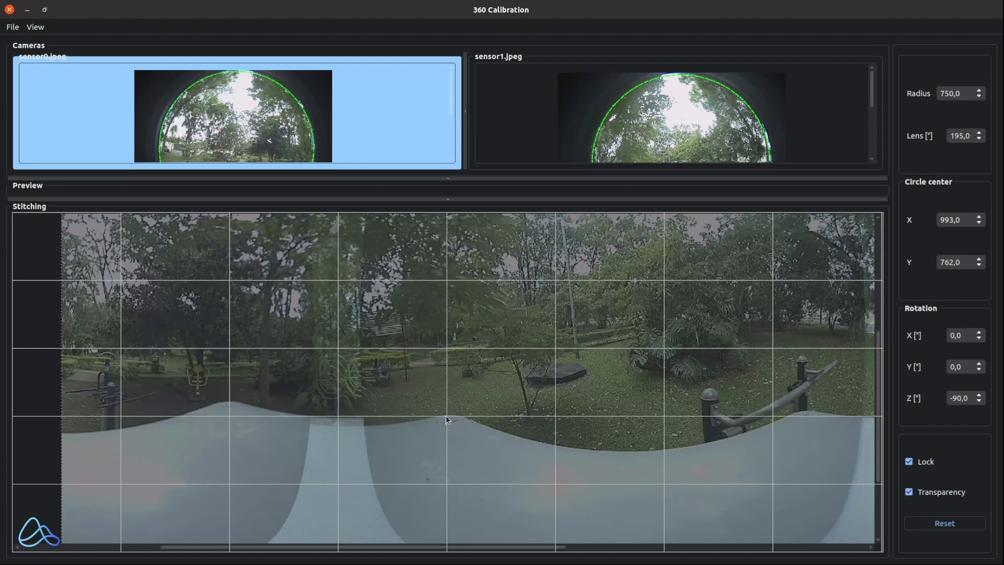
{"action": "scroll", "coordinate": [446, 415], "scroll_direction": "down", "scroll_amount": 3}
{"action": "scroll", "coordinate": [502, 488], "scroll_direction": "down", "scroll_amount": 1}
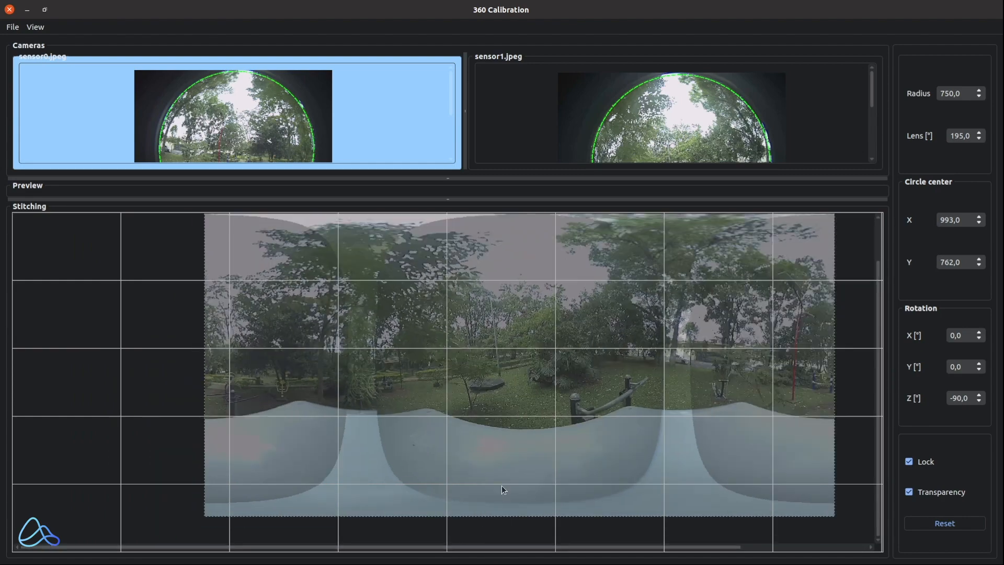
{"action": "left_click_drag", "start_coordinate": [480, 546], "coordinate": [554, 543]}
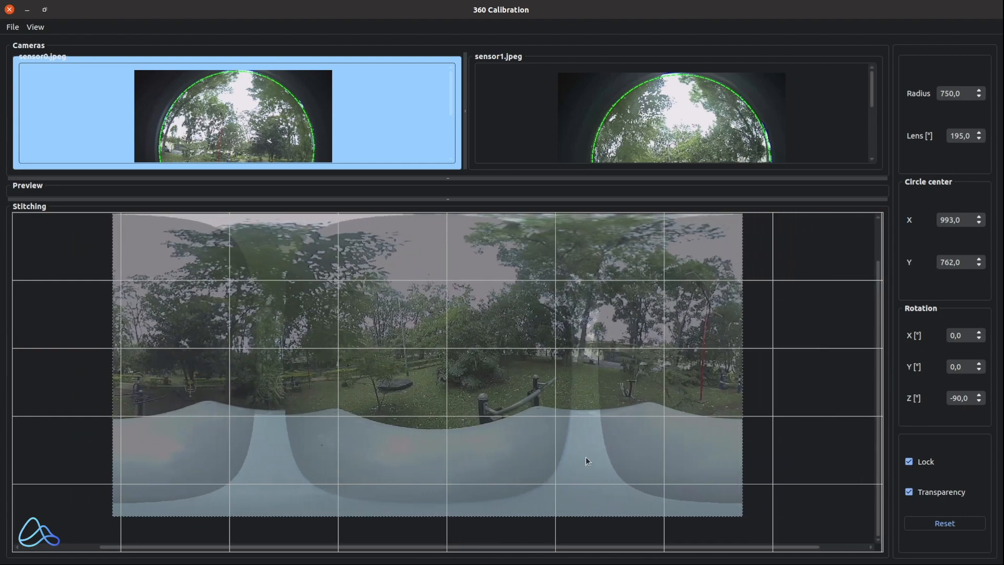
{"action": "scroll", "coordinate": [585, 456], "scroll_direction": "down", "scroll_amount": 1}
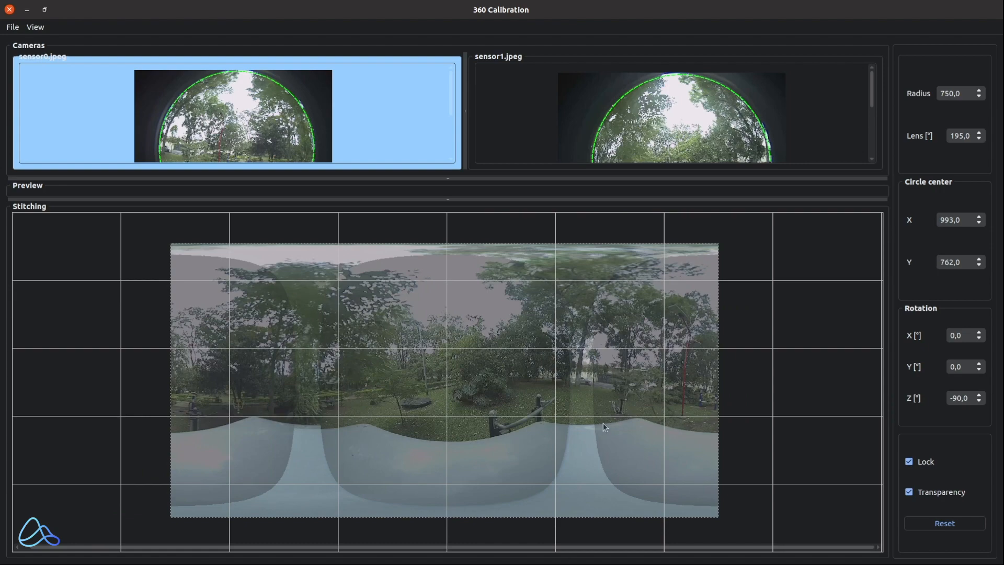
{"action": "scroll", "coordinate": [603, 423], "scroll_direction": "up", "scroll_amount": 3}
{"action": "left_click_drag", "start_coordinate": [521, 548], "coordinate": [622, 549]}
{"action": "scroll", "coordinate": [547, 400], "scroll_direction": "up", "scroll_amount": 1}
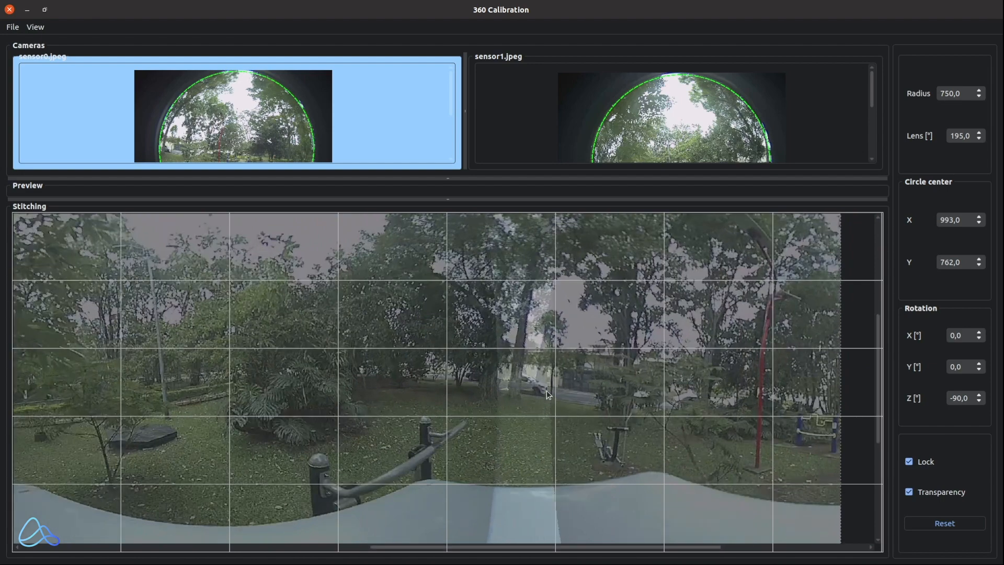
{"action": "left_click_drag", "start_coordinate": [609, 394], "coordinate": [534, 365]}
{"action": "left_click", "coordinate": [419, 372]}
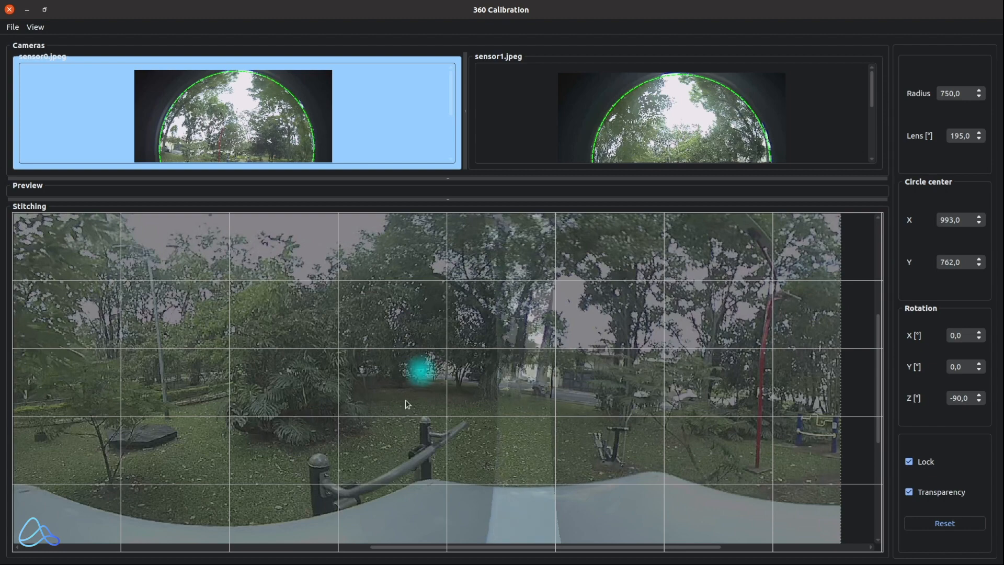
Step: Turn transparency off and alternate which projection is in front to compare the seams
{"action": "left_click", "coordinate": [909, 492]}
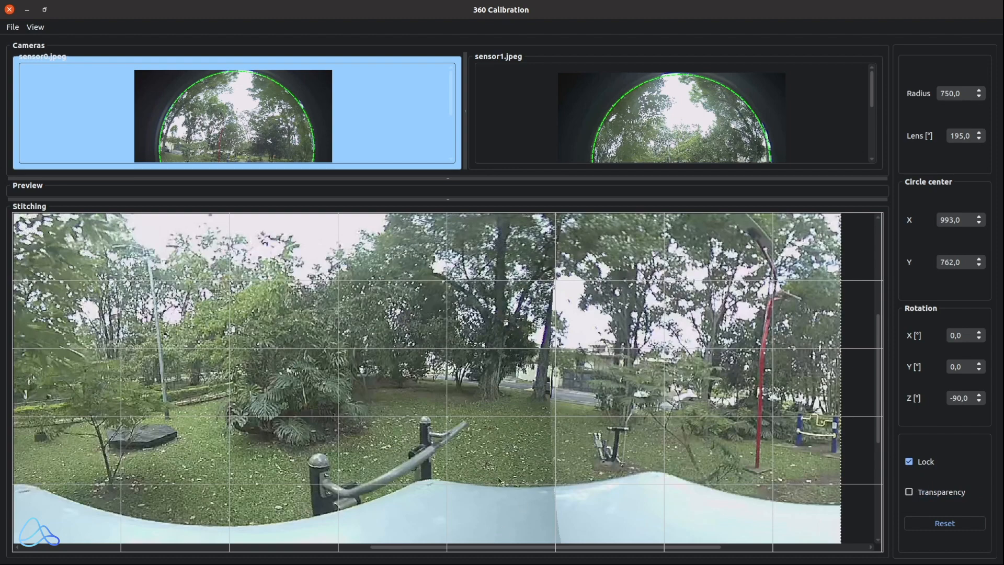
{"action": "scroll", "coordinate": [501, 505], "scroll_direction": "down", "scroll_amount": 4}
{"action": "left_click_drag", "start_coordinate": [492, 546], "coordinate": [379, 546]}
{"action": "scroll", "coordinate": [406, 406], "scroll_direction": "down", "scroll_amount": 2}
{"action": "left_click", "coordinate": [193, 370]}
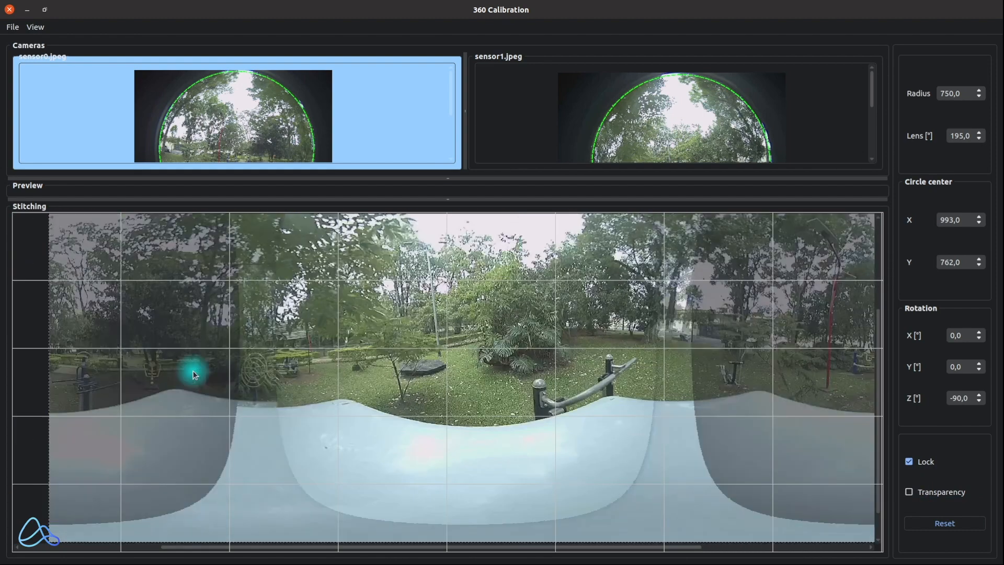
{"action": "left_click", "coordinate": [423, 368]}
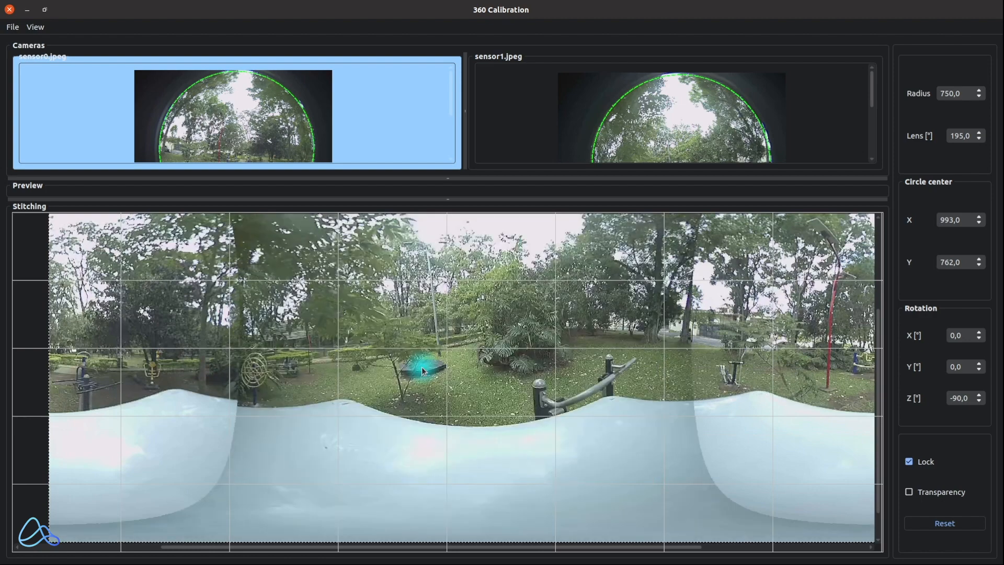
{"action": "left_click", "coordinate": [421, 362]}
{"action": "left_click", "coordinate": [217, 347]}
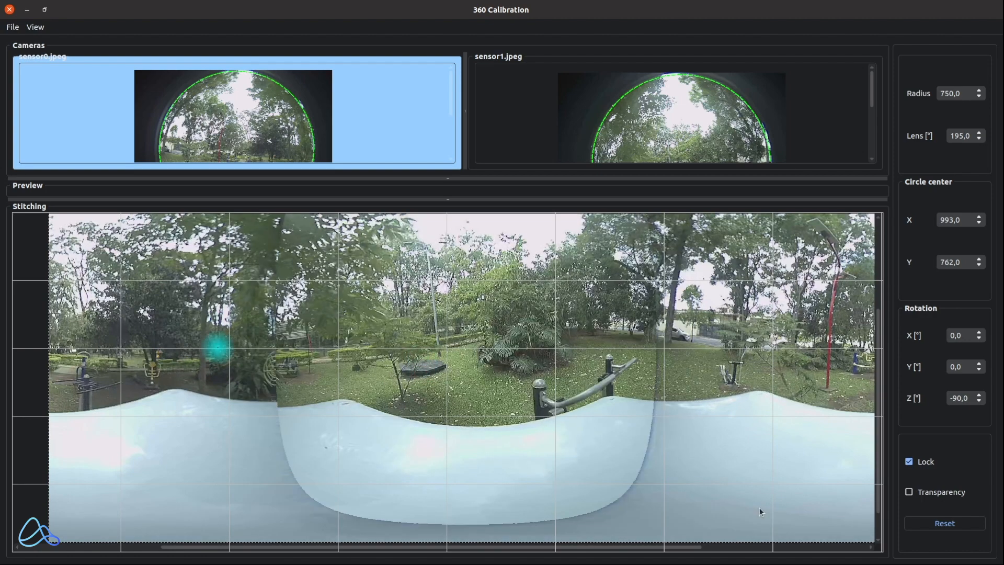
Step: Turn transparency back on and set sensor0's Z rotation to -89.6°
{"action": "left_click", "coordinate": [908, 492]}
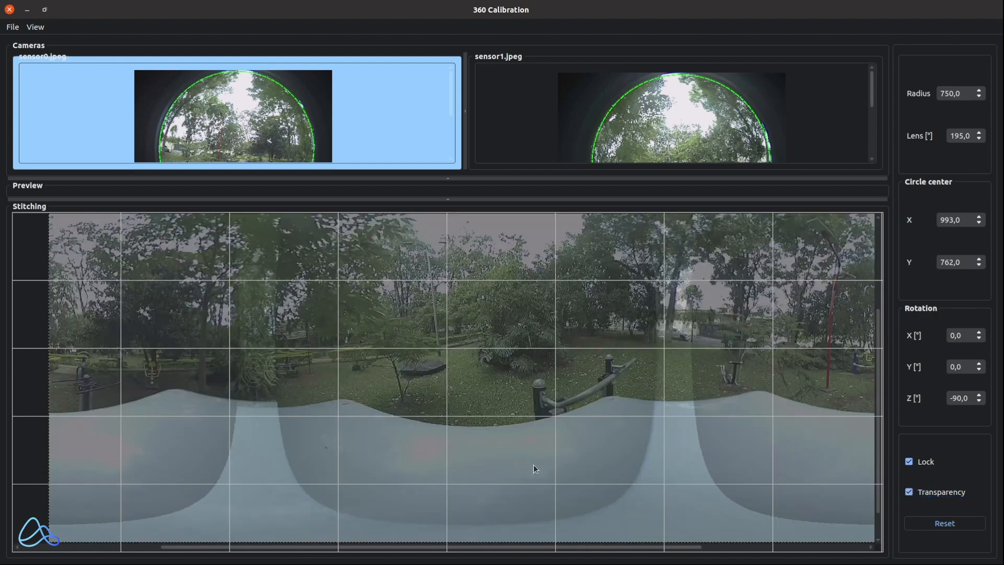
{"action": "left_click", "coordinate": [979, 395]}
{"action": "left_click", "coordinate": [978, 395]}
{"action": "left_click", "coordinate": [979, 395]}
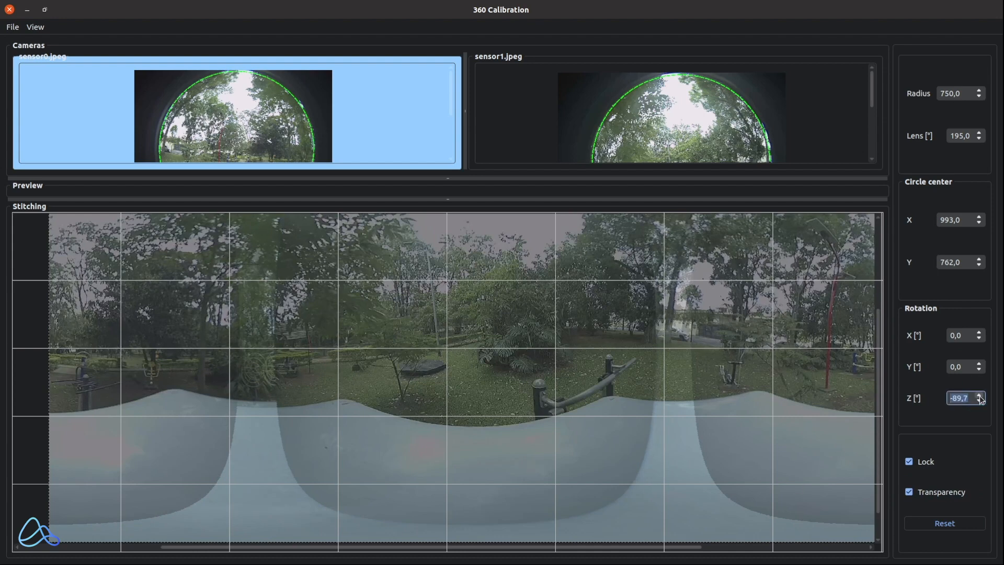
{"action": "left_click", "coordinate": [979, 401]}
{"action": "left_click", "coordinate": [979, 401]}
{"action": "left_click", "coordinate": [979, 401]}
{"action": "left_click", "coordinate": [979, 395]}
{"action": "left_click", "coordinate": [979, 396]}
{"action": "left_click", "coordinate": [979, 396]}
{"action": "left_click", "coordinate": [978, 395]}
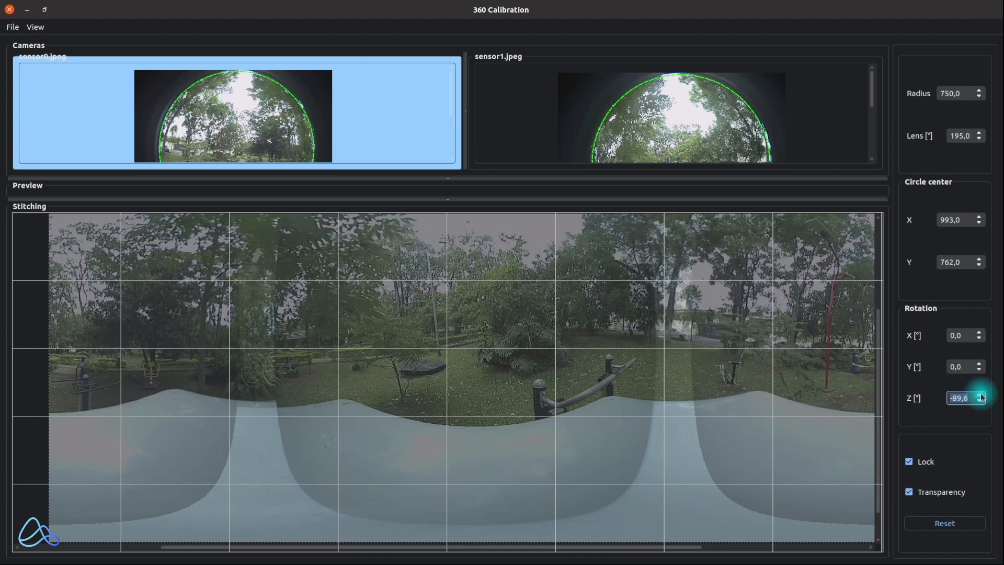
Step: Set sensor1's Z rotation to 88.7°
{"action": "left_click", "coordinate": [669, 129]}
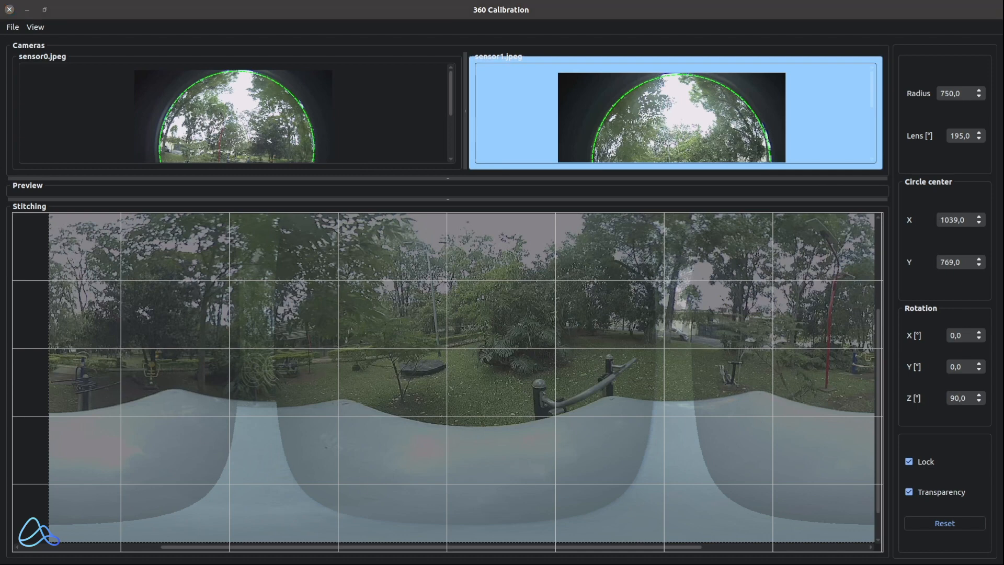
{"action": "left_click", "coordinate": [979, 402]}
{"action": "left_click", "coordinate": [979, 402]}
{"action": "left_click", "coordinate": [980, 402]}
{"action": "left_click", "coordinate": [979, 401]}
{"action": "left_click", "coordinate": [980, 402]}
{"action": "left_click", "coordinate": [980, 402]}
{"action": "left_click", "coordinate": [980, 401]}
{"action": "left_click", "coordinate": [980, 401]}
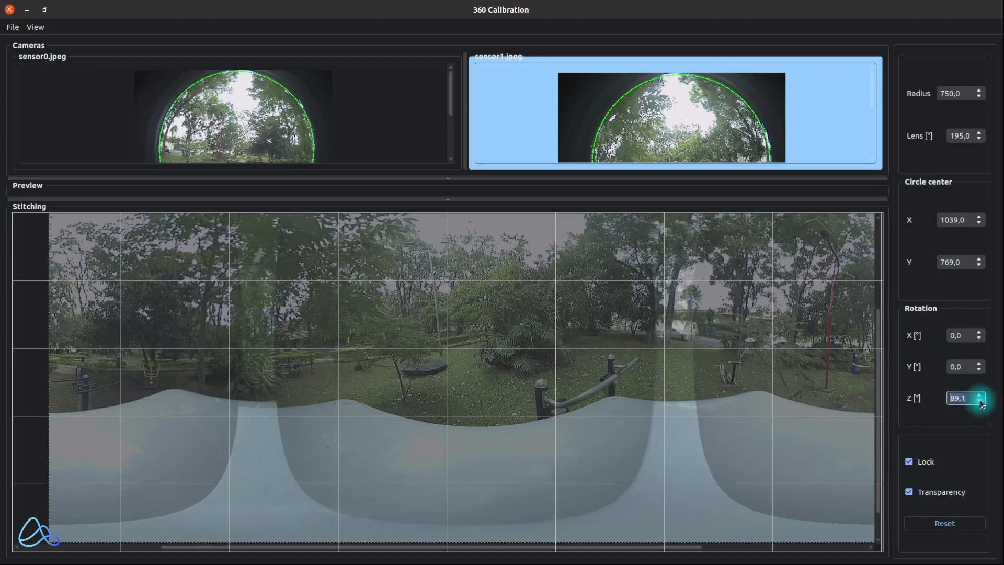
{"action": "left_click", "coordinate": [980, 401]}
{"action": "left_click", "coordinate": [980, 402]}
{"action": "left_click", "coordinate": [979, 401]}
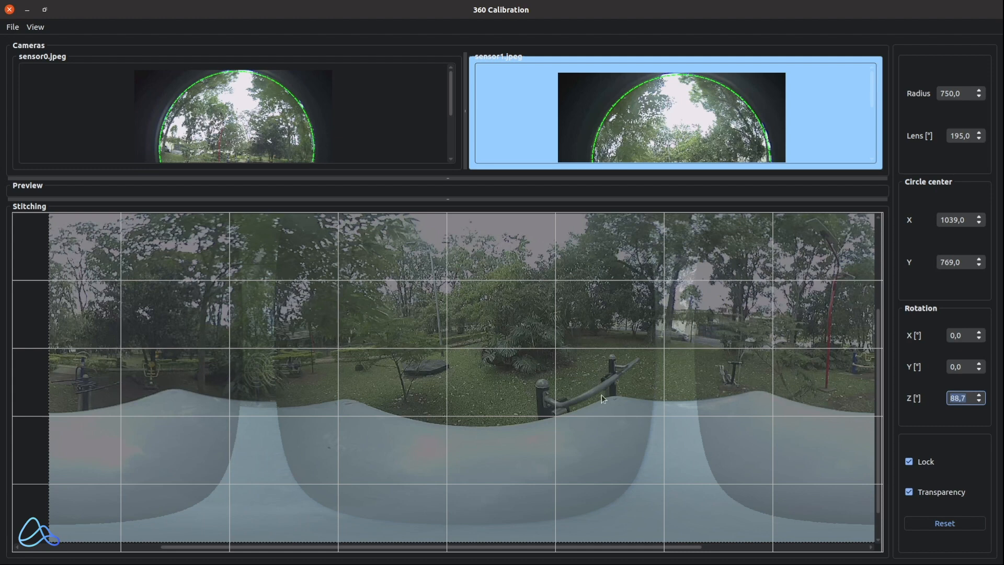
Step: Set the X coordinate of sensor1's circle center to 1044
{"action": "left_click_drag", "start_coordinate": [387, 547], "coordinate": [423, 549]}
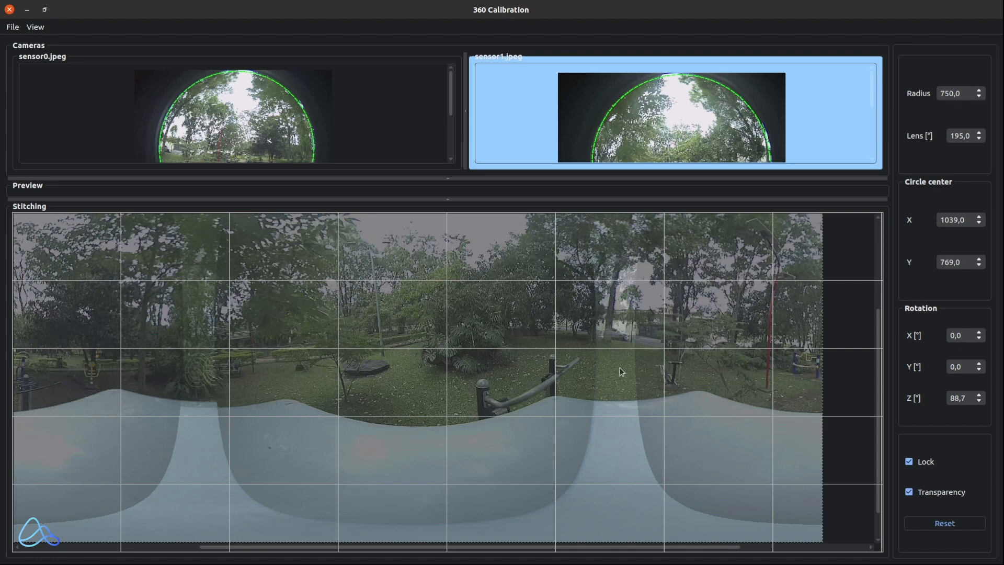
{"action": "left_click", "coordinate": [980, 217]}
{"action": "left_click", "coordinate": [980, 217]}
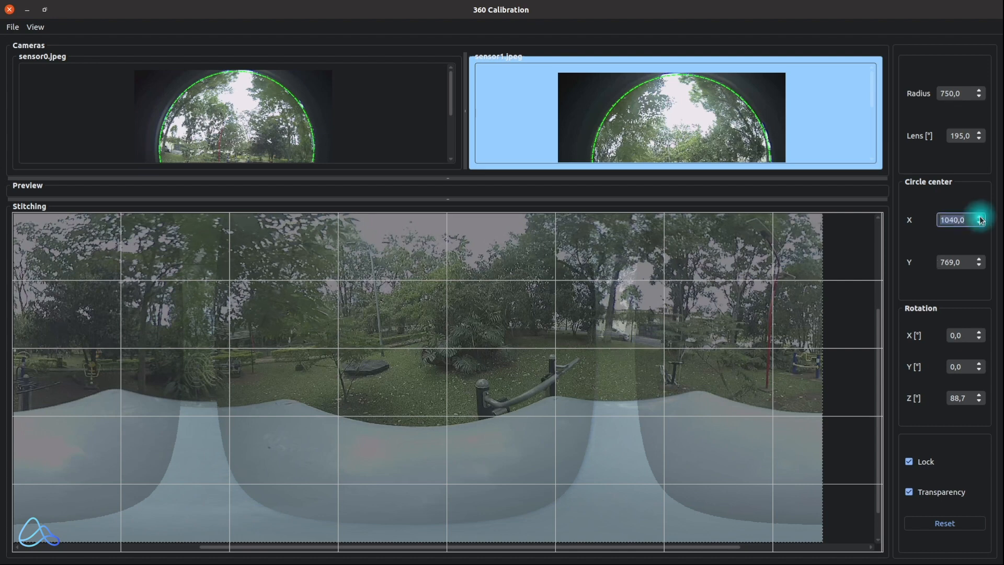
{"action": "left_click", "coordinate": [980, 217]}
{"action": "left_click", "coordinate": [979, 217]}
{"action": "left_click", "coordinate": [980, 217]}
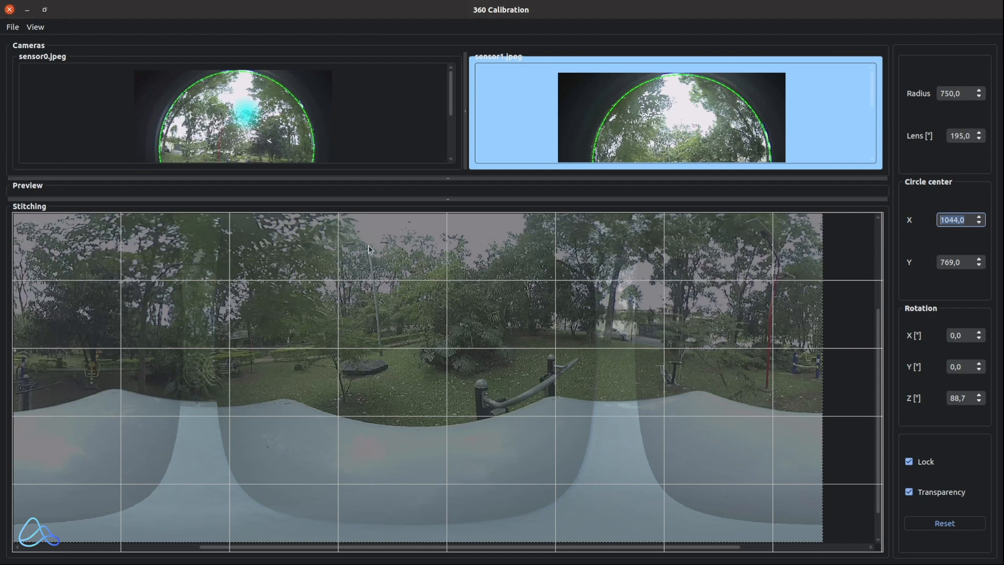
Step: Check sensor0's parameters against sensor1's, and set the Y coordinate of sensor1's circle center to 776
{"action": "left_click", "coordinate": [247, 116]}
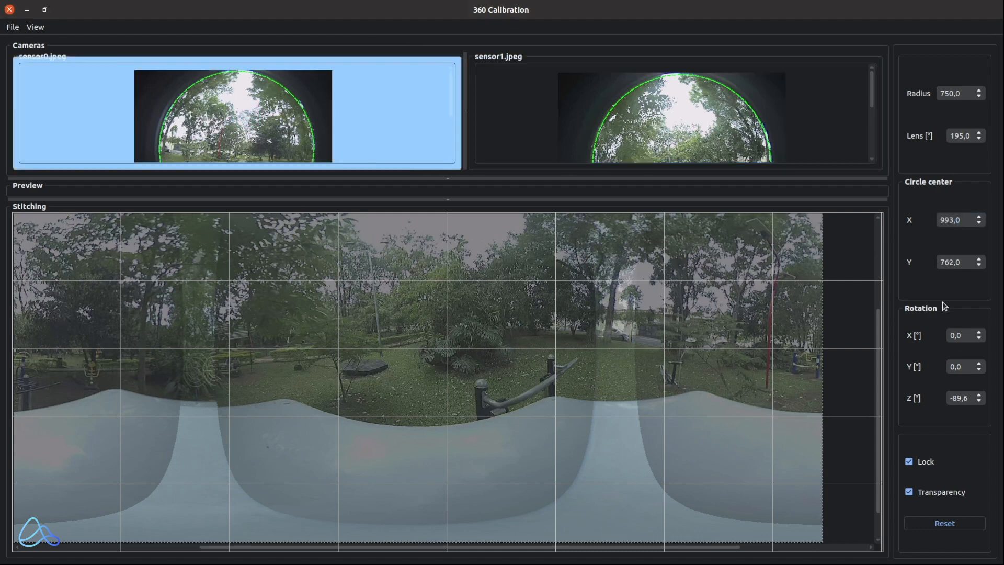
{"action": "left_click", "coordinate": [682, 134]}
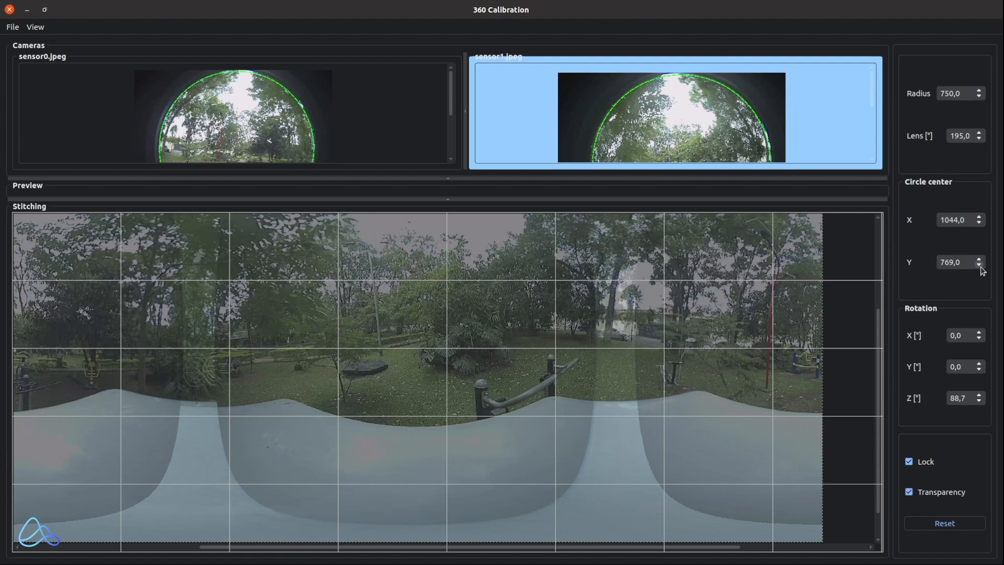
{"action": "key", "text": "Left"}
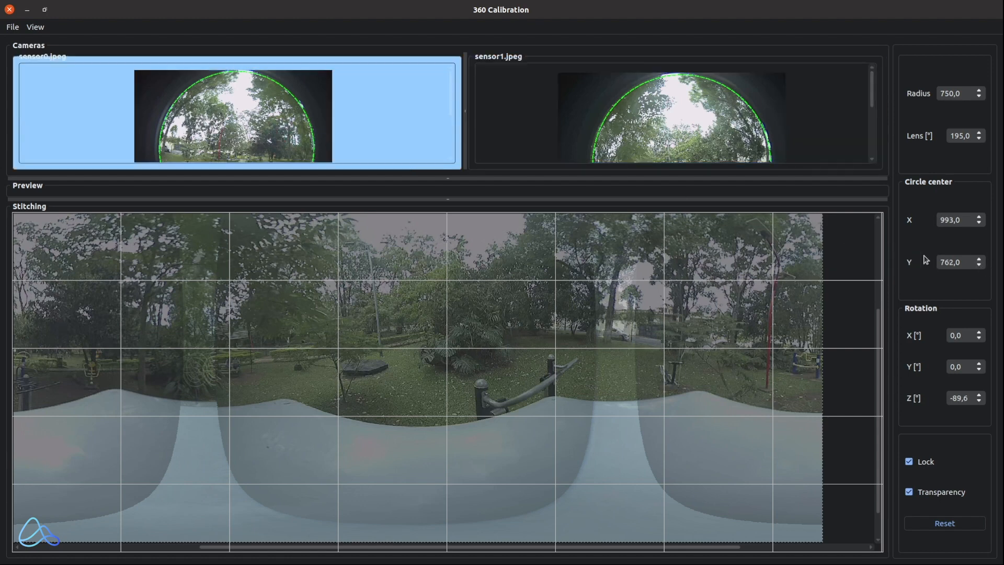
{"action": "left_click", "coordinate": [678, 140]}
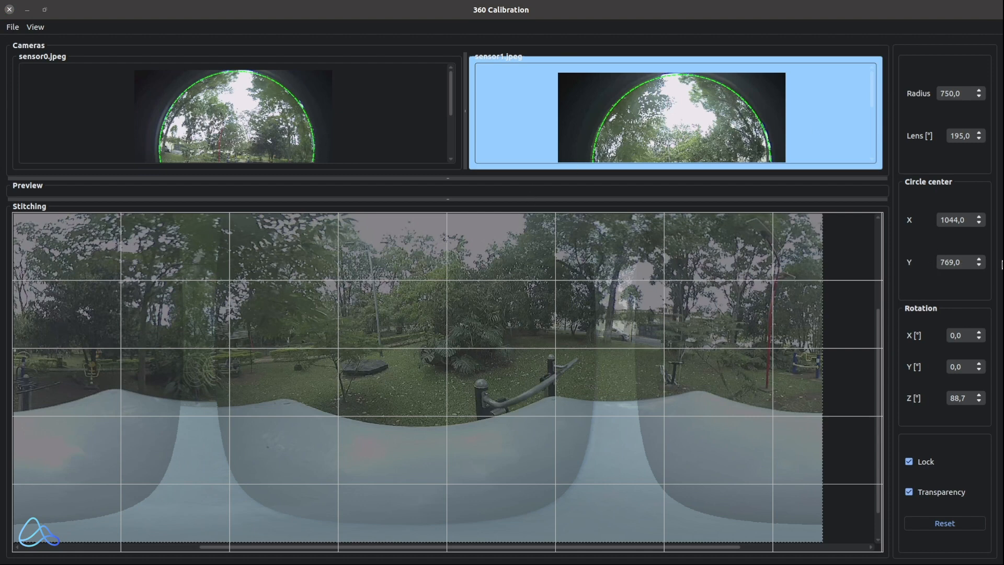
{"action": "left_click", "coordinate": [980, 260]}
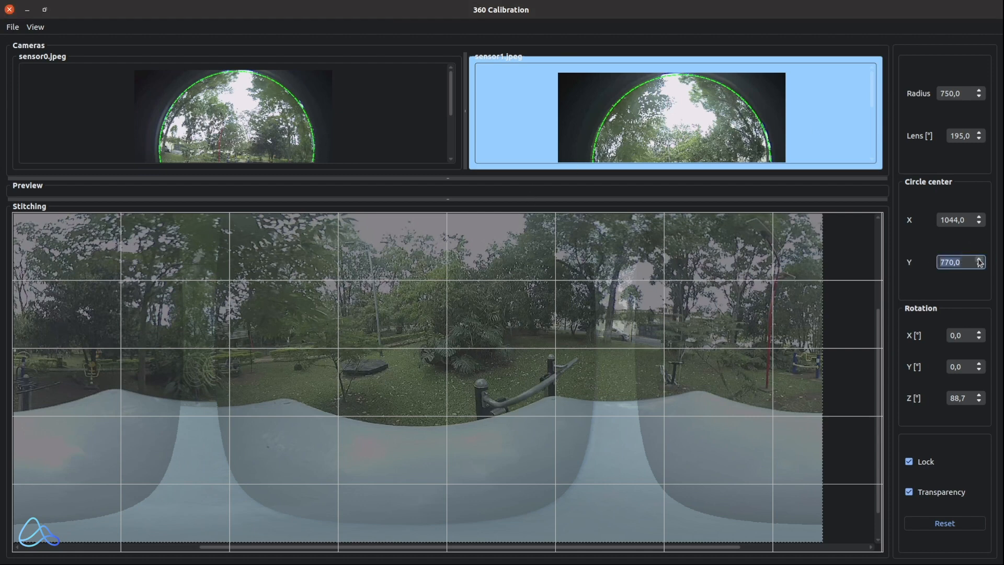
{"action": "left_click", "coordinate": [979, 261]}
{"action": "left_click", "coordinate": [980, 261]}
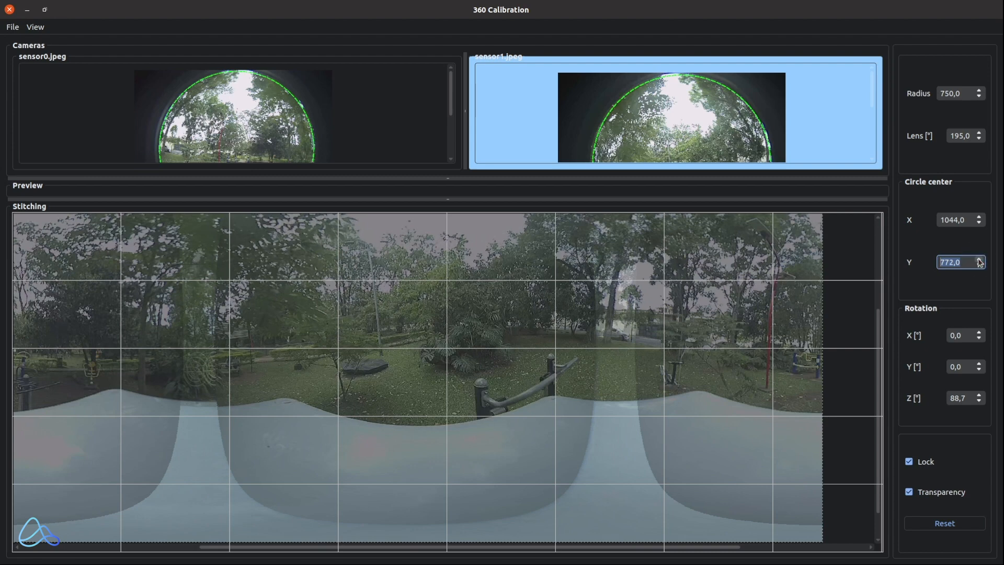
{"action": "left_click", "coordinate": [980, 261]}
{"action": "left_click", "coordinate": [980, 261]}
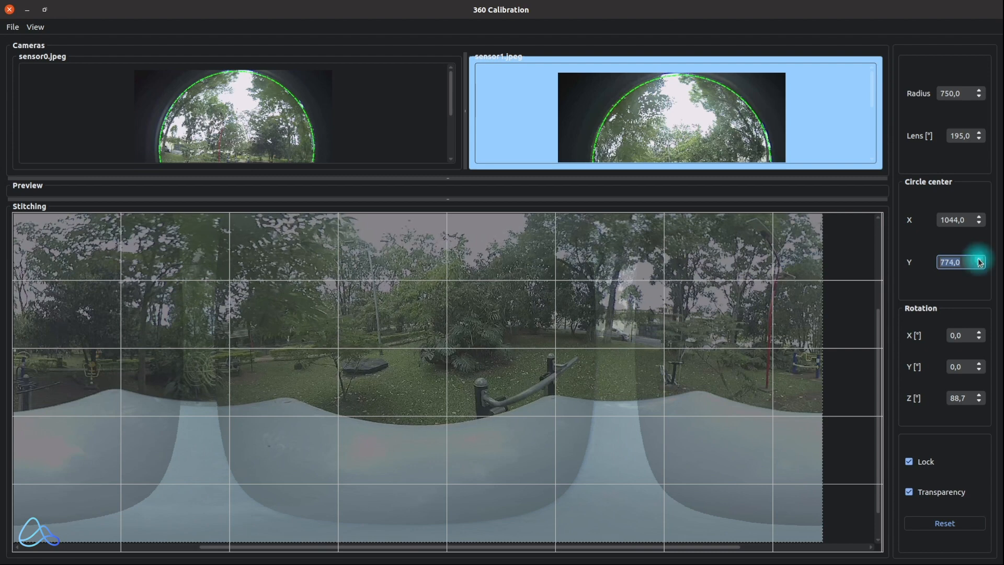
{"action": "left_click", "coordinate": [979, 260]}
{"action": "left_click", "coordinate": [979, 260]}
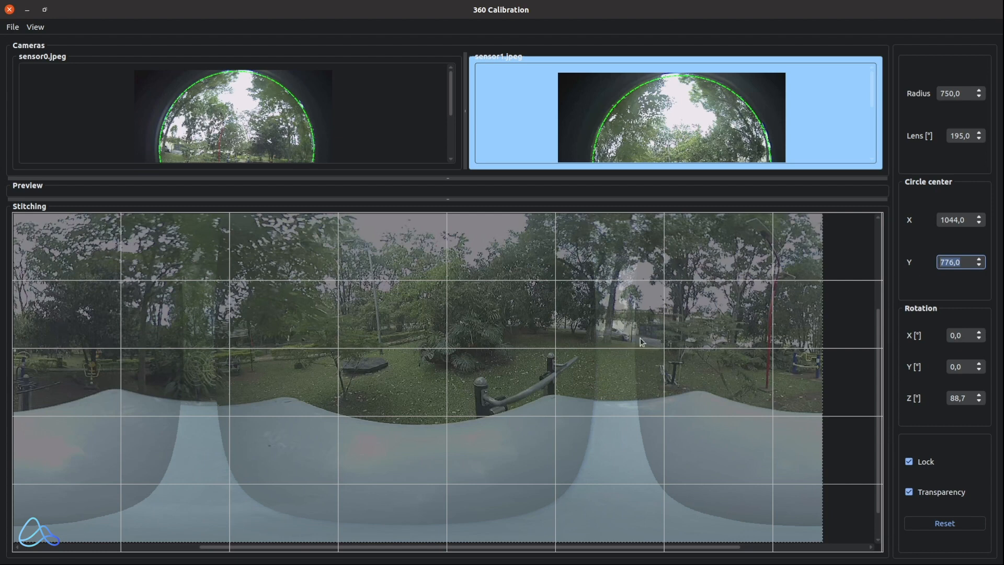
Step: Reduce sensor1's lens angle to 190° while checking the overlap at the seams
{"action": "left_click_drag", "start_coordinate": [429, 545], "coordinate": [400, 545]}
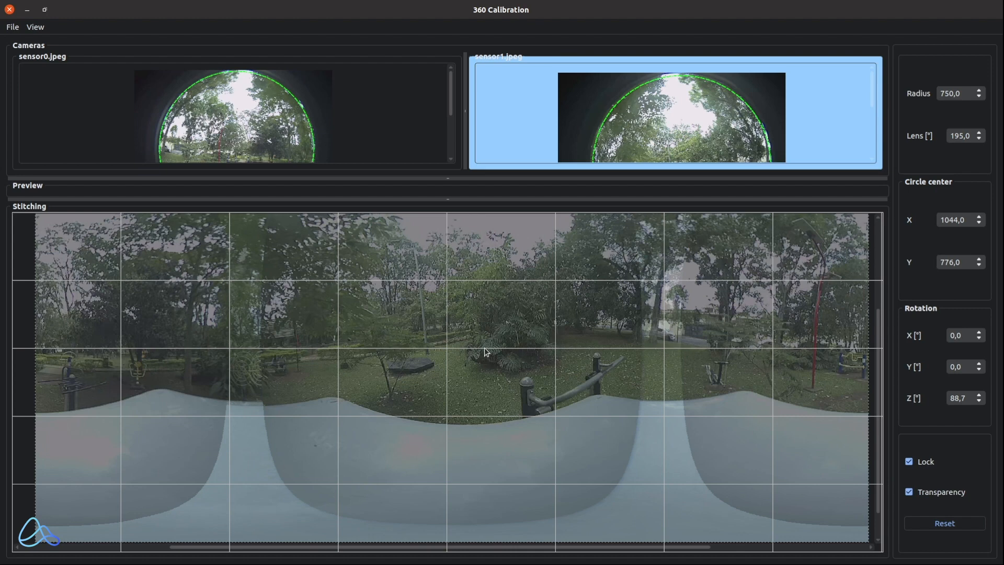
{"action": "left_click", "coordinate": [979, 139]}
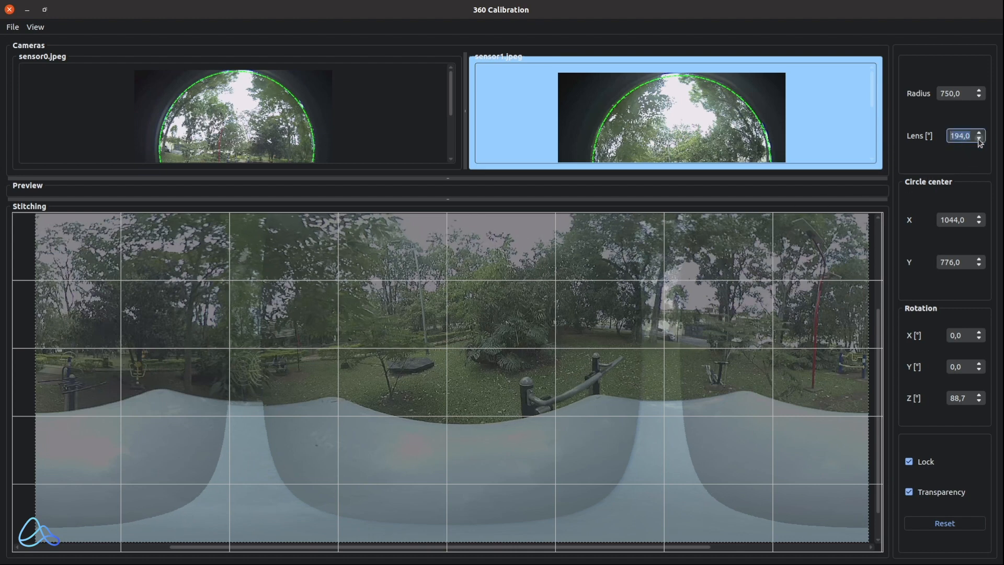
{"action": "left_click", "coordinate": [979, 139]}
{"action": "left_click", "coordinate": [979, 139]}
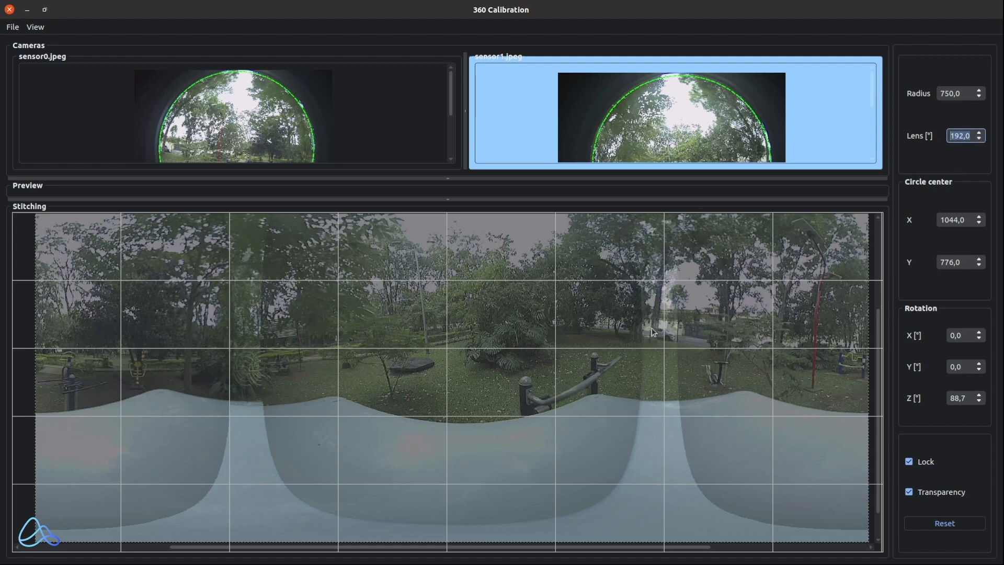
{"action": "left_click", "coordinate": [979, 139]}
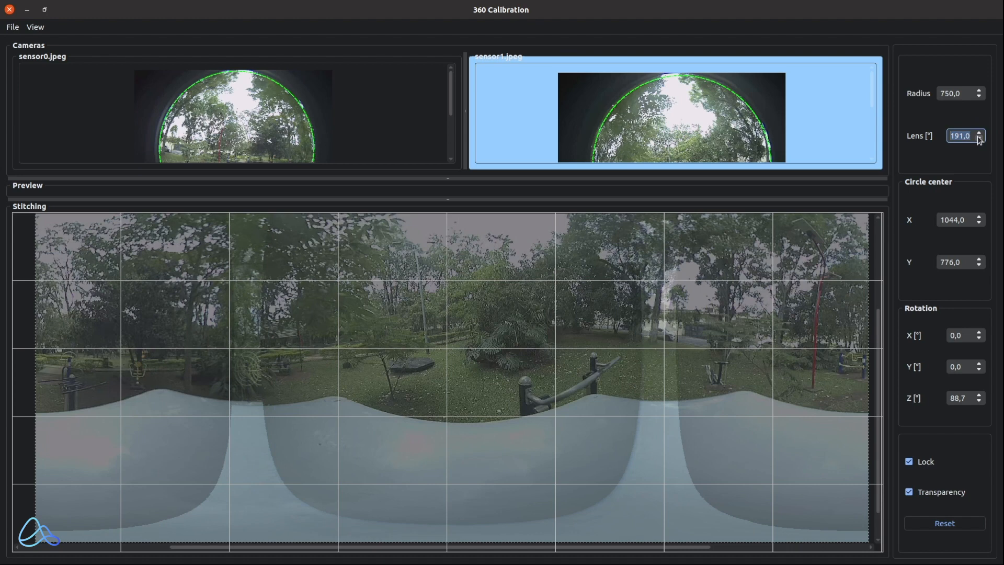
{"action": "left_click", "coordinate": [979, 138]}
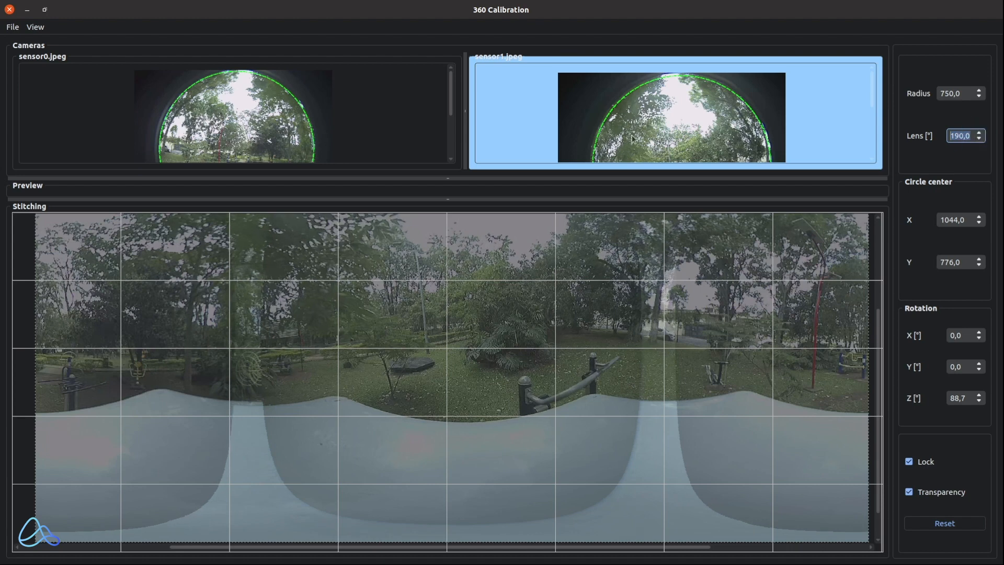
Step: Reduce sensor0's lens angle to 190° while checking the overlap at the seams
{"action": "left_click", "coordinate": [222, 129]}
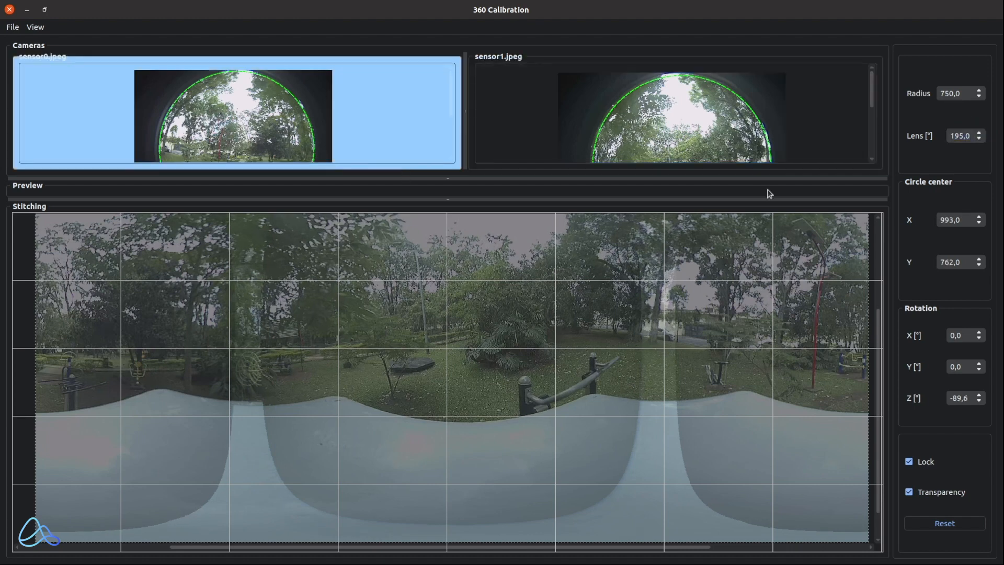
{"action": "left_click", "coordinate": [979, 139]}
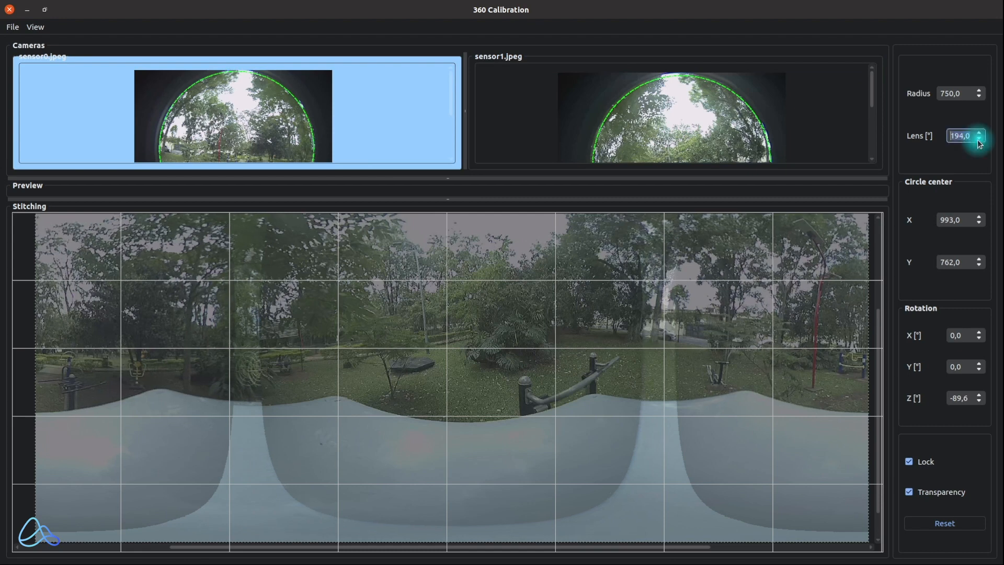
{"action": "left_click", "coordinate": [979, 138]}
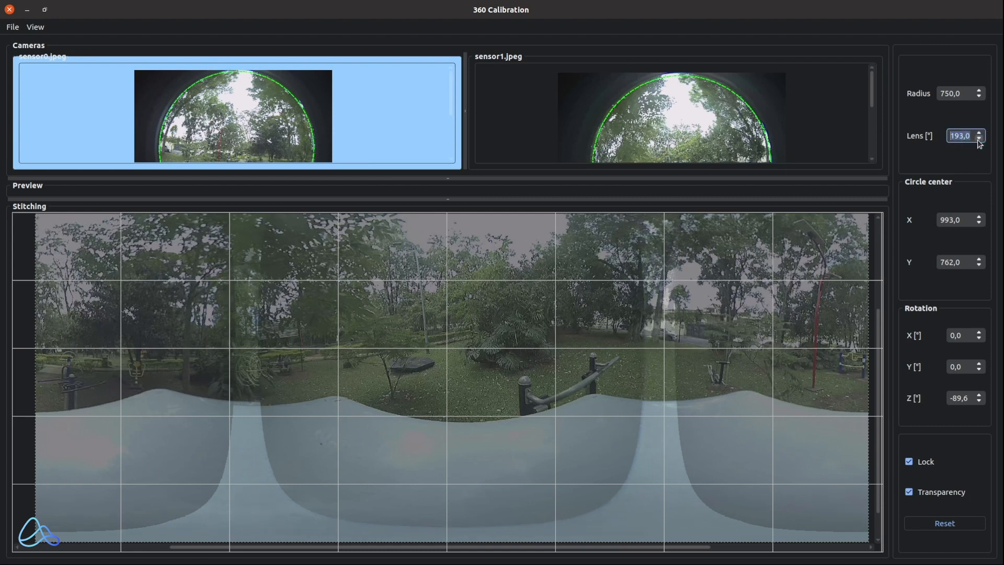
{"action": "left_click", "coordinate": [979, 139]}
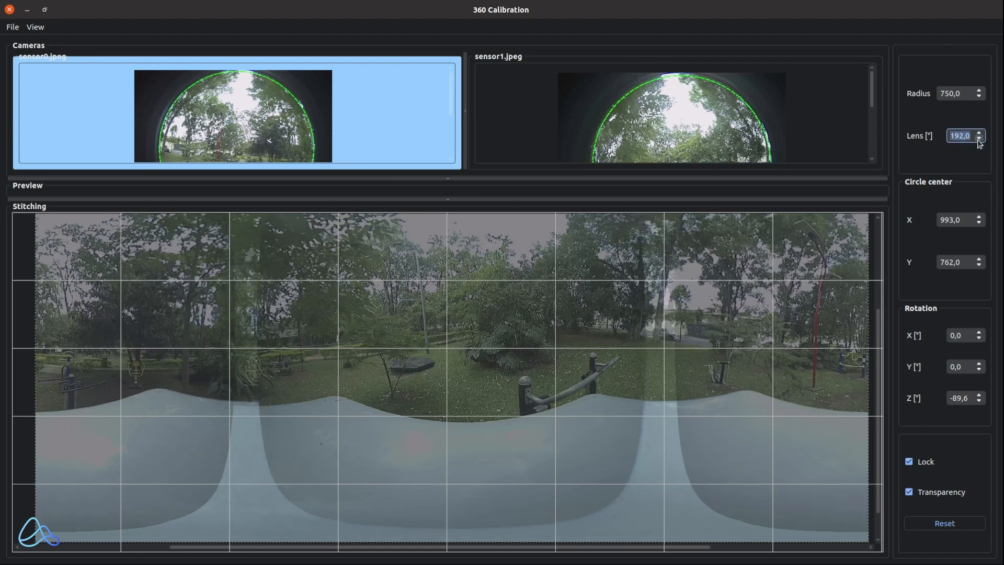
{"action": "left_click", "coordinate": [979, 138]}
{"action": "left_click", "coordinate": [979, 139]}
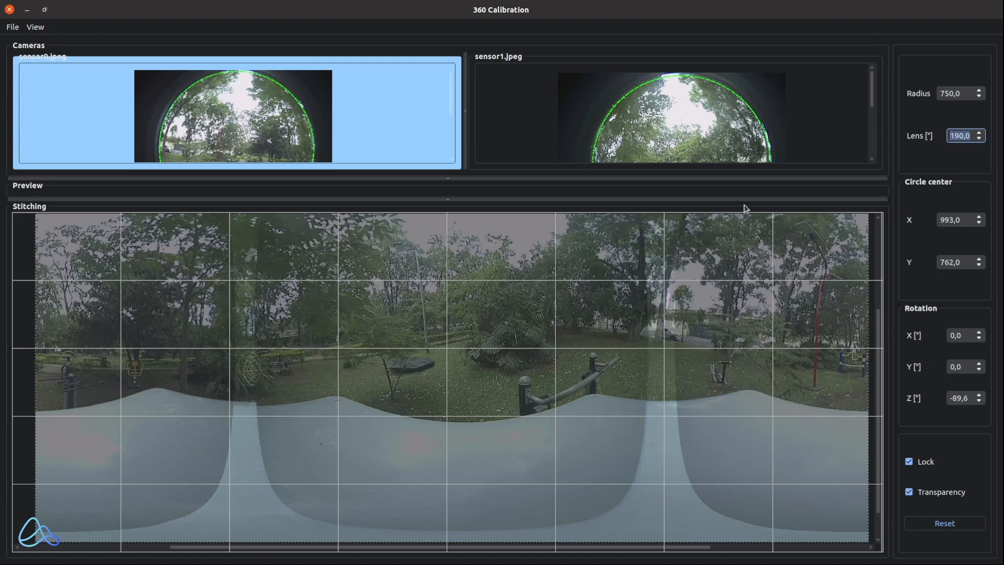
Step: Lower sensor1's lens angle to 186° to bring the overlapping images closer together at the seams
{"action": "left_click", "coordinate": [699, 149]}
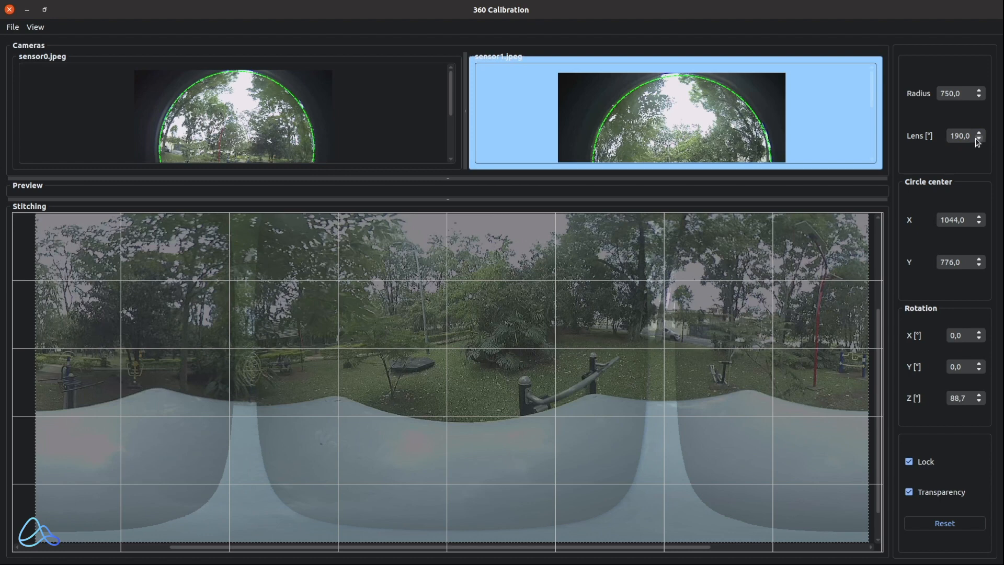
{"action": "left_click", "coordinate": [978, 140]}
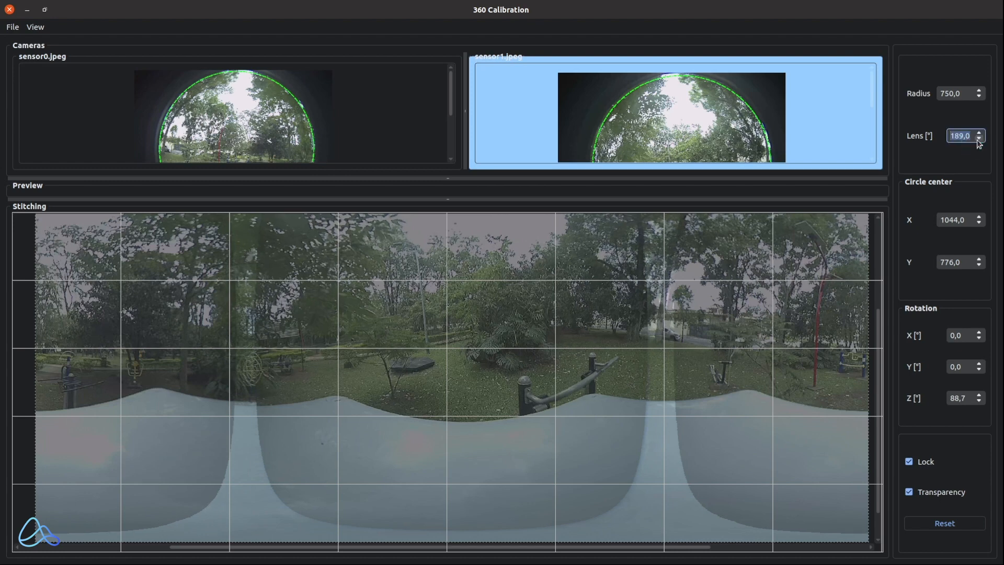
{"action": "left_click", "coordinate": [978, 139]}
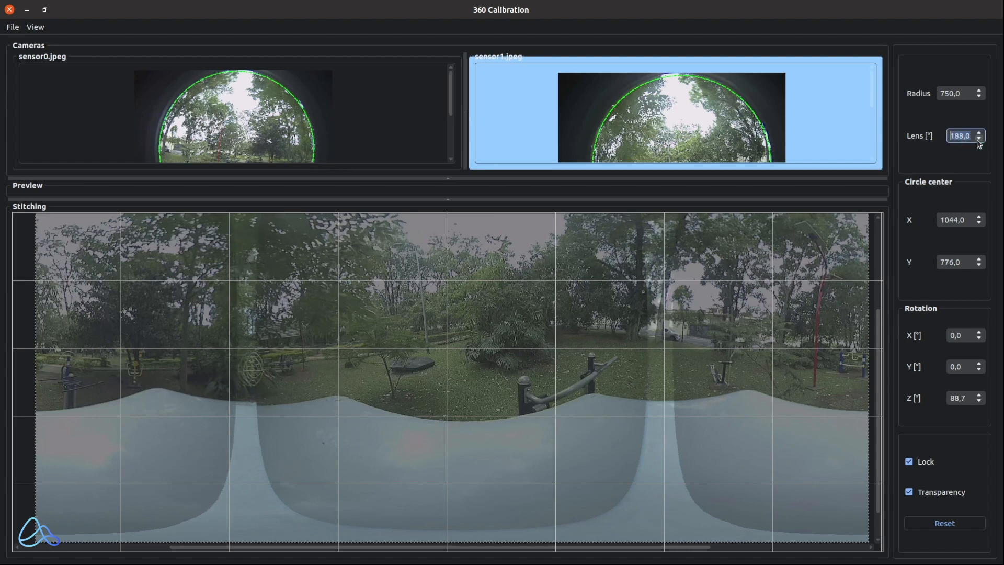
{"action": "left_click", "coordinate": [979, 140]}
{"action": "left_click", "coordinate": [978, 140]}
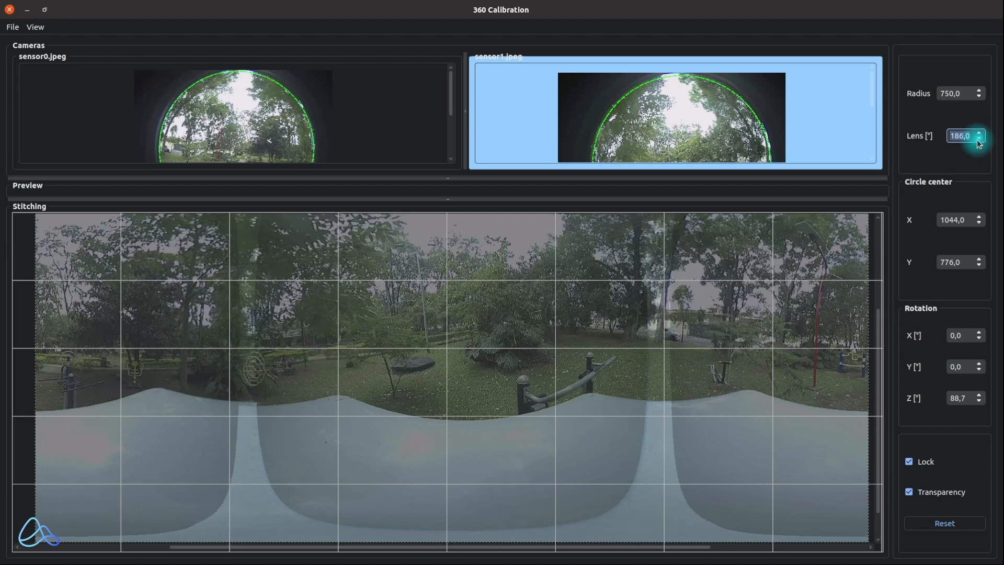
Step: Set sensor0's lens angle to 187°
{"action": "left_click", "coordinate": [283, 142]}
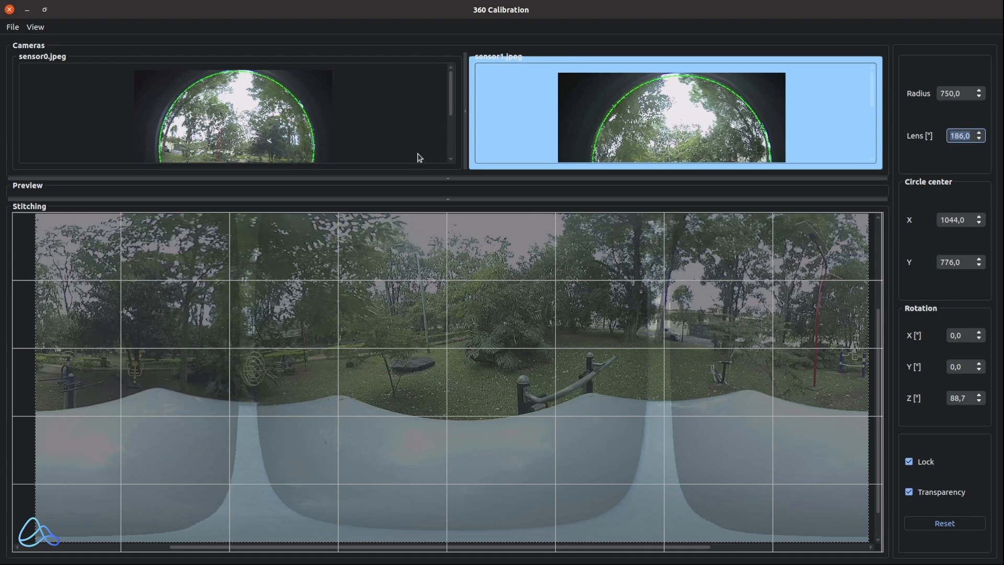
{"action": "left_click", "coordinate": [978, 141]}
{"action": "left_click", "coordinate": [979, 139]}
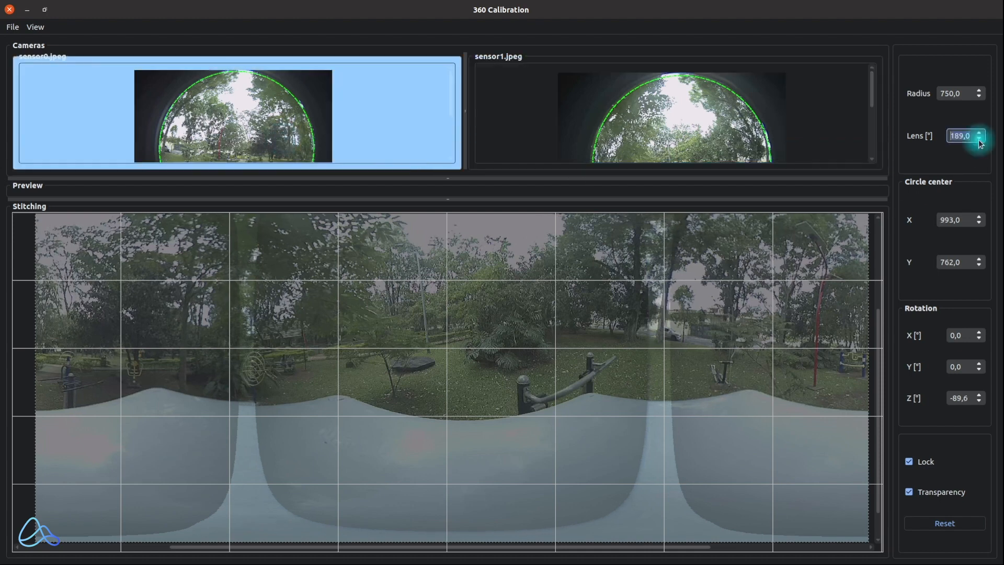
{"action": "left_click", "coordinate": [978, 139]}
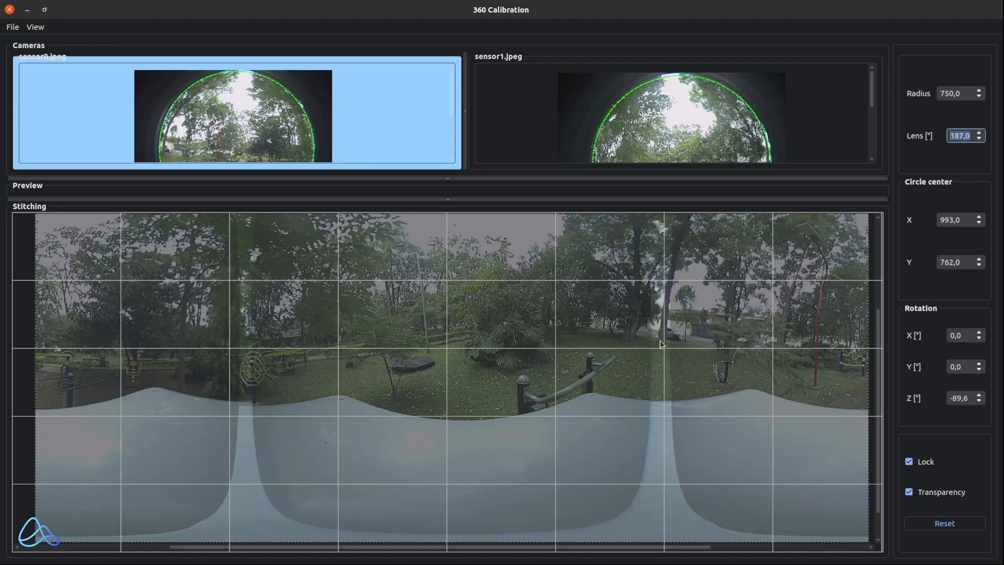
Step: Examine the stitching seam near the parked car up close, comparing the overlapping camera images with transparency off and on
{"action": "left_click_drag", "start_coordinate": [564, 546], "coordinate": [659, 539]}
{"action": "scroll", "coordinate": [639, 326], "scroll_direction": "up", "scroll_amount": 5}
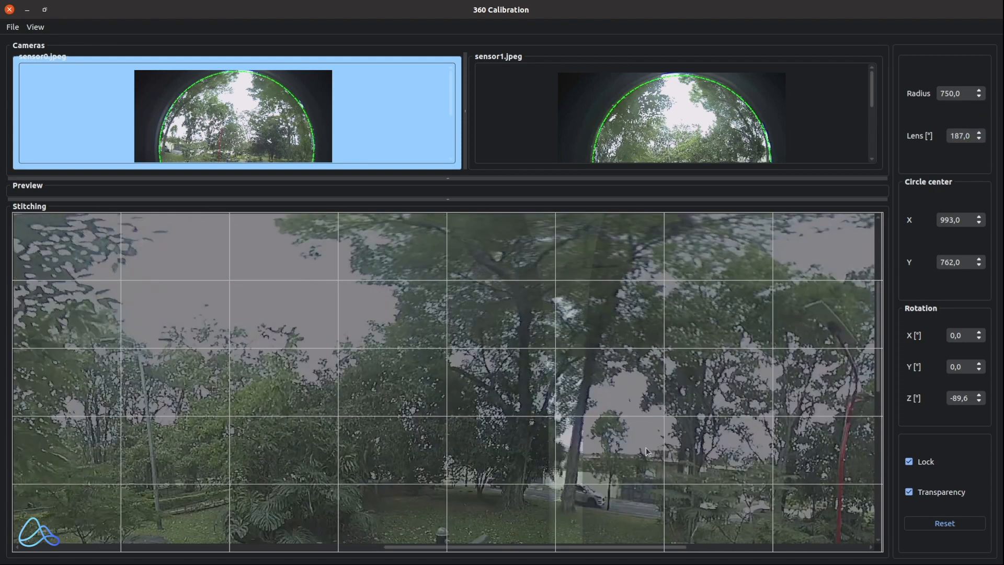
{"action": "scroll", "coordinate": [645, 447], "scroll_direction": "down", "scroll_amount": 1}
{"action": "scroll", "coordinate": [642, 454], "scroll_direction": "up", "scroll_amount": 2}
{"action": "left_click_drag", "start_coordinate": [611, 546], "coordinate": [651, 543]}
{"action": "scroll", "coordinate": [590, 418], "scroll_direction": "down", "scroll_amount": 1}
{"action": "scroll", "coordinate": [592, 420], "scroll_direction": "down", "scroll_amount": 1}
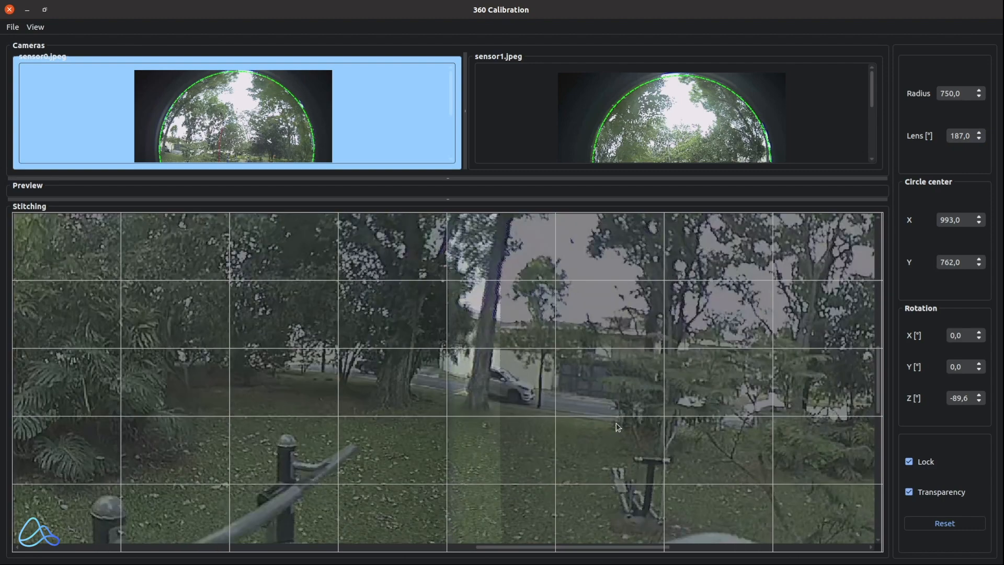
{"action": "left_click", "coordinate": [909, 492]}
{"action": "left_click", "coordinate": [571, 378]}
{"action": "left_click", "coordinate": [571, 378]}
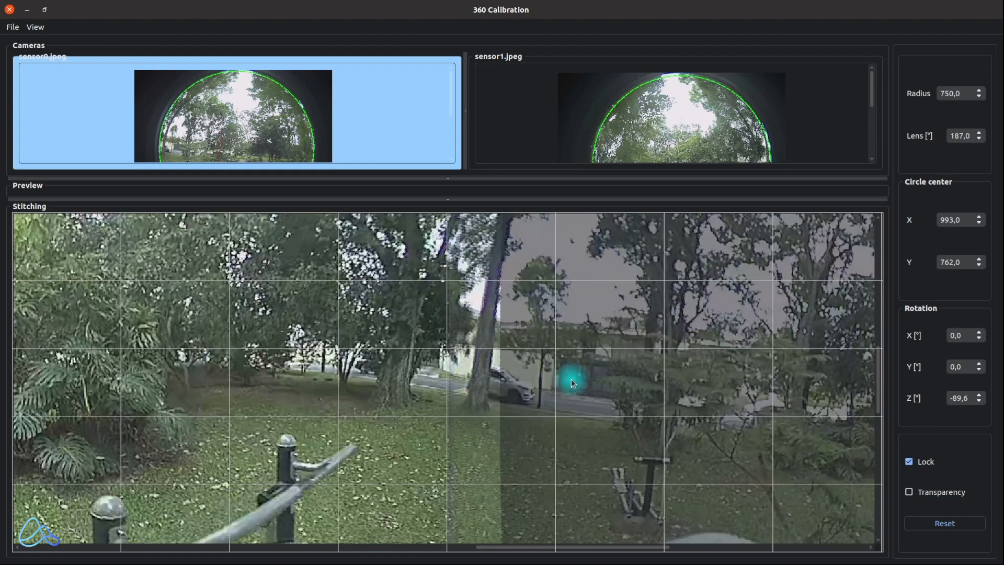
{"action": "left_click", "coordinate": [909, 493]}
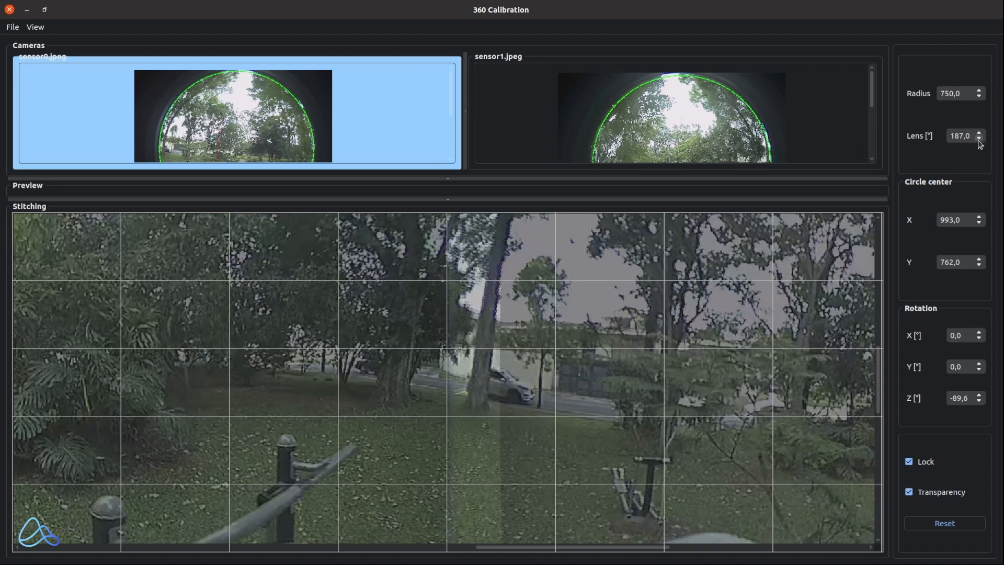
Step: Try a lens angle of 184° on sensor0 against the seam at the parked car, and return it to 187°
{"action": "left_click", "coordinate": [979, 139]}
{"action": "left_click", "coordinate": [979, 140]}
{"action": "left_click", "coordinate": [979, 140]}
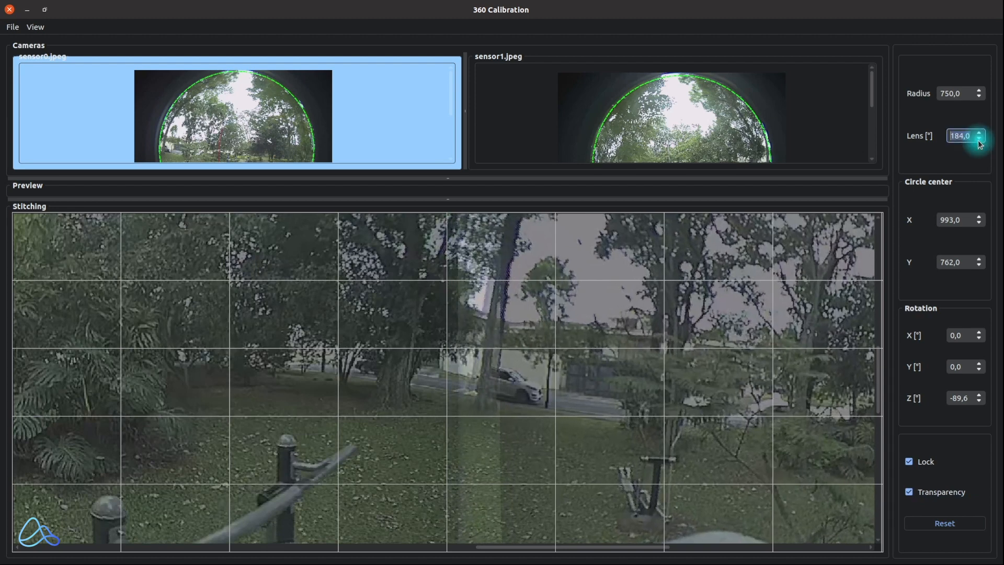
{"action": "left_click", "coordinate": [980, 134]}
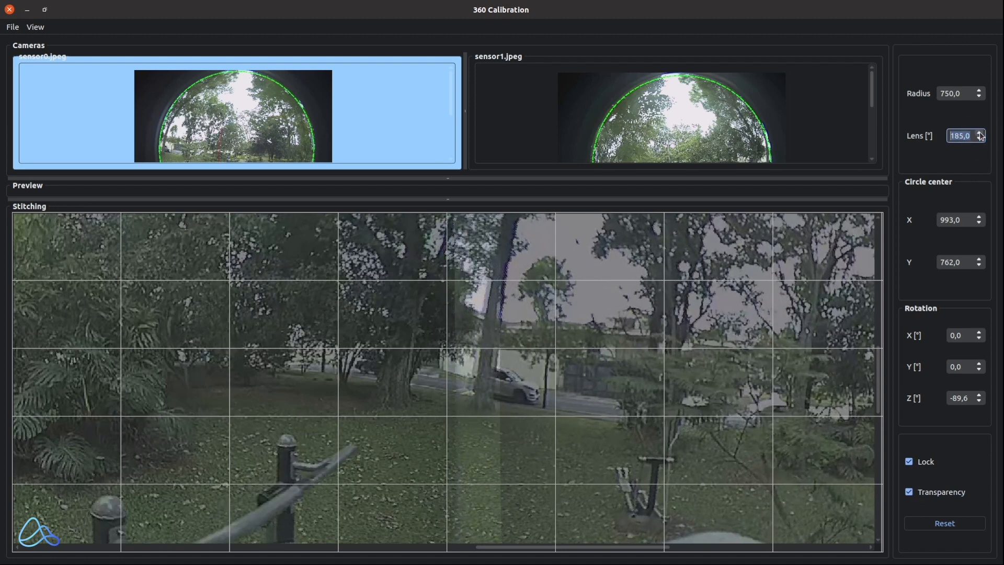
{"action": "left_click", "coordinate": [980, 134]}
{"action": "left_click", "coordinate": [981, 134]}
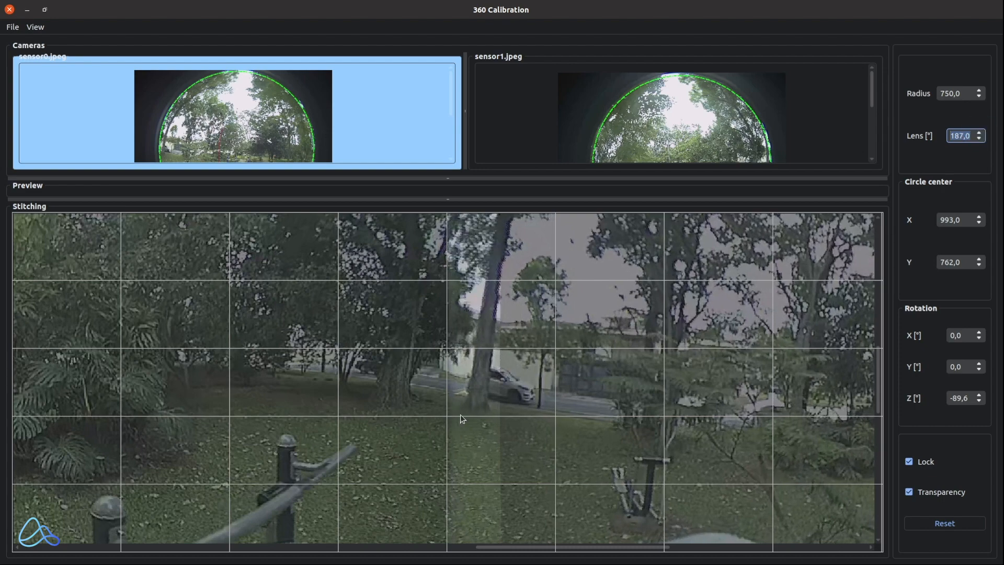
Step: Examine the other seam at the round exercise wheel, swapping the overlapping camera images with transparency off before restoring transparency
{"action": "scroll", "coordinate": [472, 380], "scroll_direction": "down", "scroll_amount": 5}
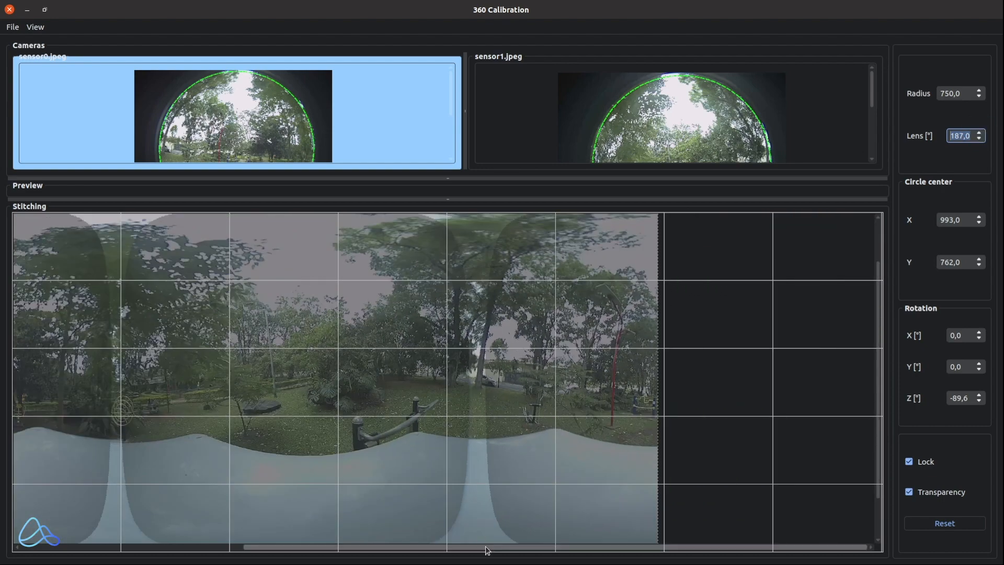
{"action": "left_click_drag", "start_coordinate": [488, 546], "coordinate": [303, 548]}
{"action": "scroll", "coordinate": [347, 419], "scroll_direction": "up", "scroll_amount": 5}
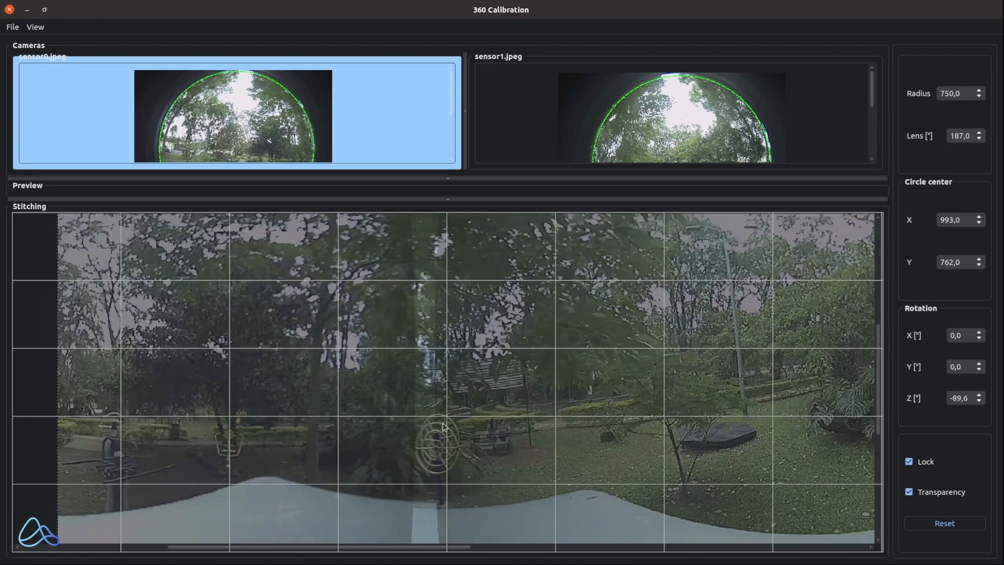
{"action": "scroll", "coordinate": [450, 412], "scroll_direction": "down", "scroll_amount": 2}
{"action": "scroll", "coordinate": [497, 335], "scroll_direction": "up", "scroll_amount": 1}
{"action": "scroll", "coordinate": [500, 334], "scroll_direction": "up", "scroll_amount": 1}
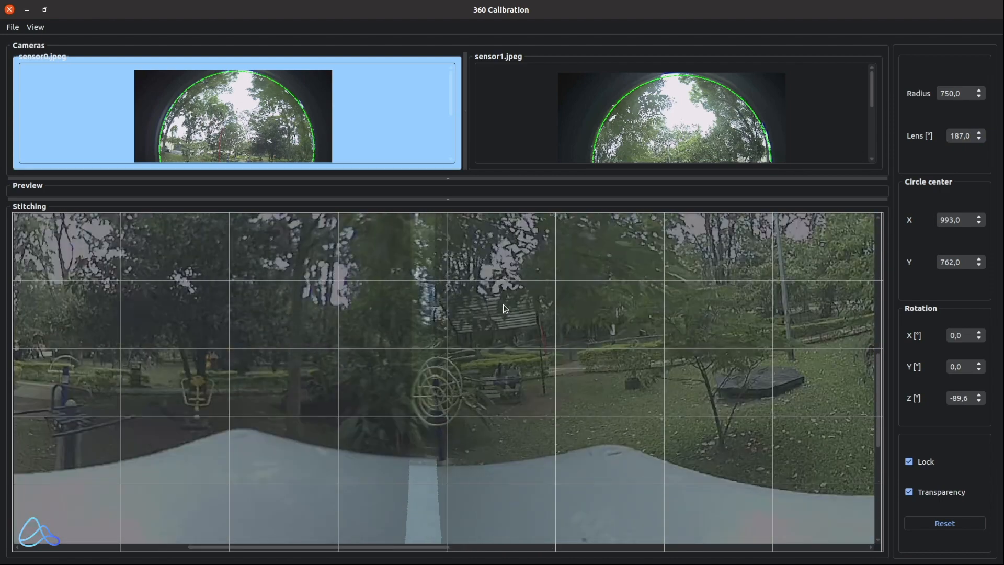
{"action": "left_click", "coordinate": [908, 491]}
{"action": "left_click", "coordinate": [513, 421]}
{"action": "left_click", "coordinate": [537, 399]}
{"action": "left_click", "coordinate": [537, 400]}
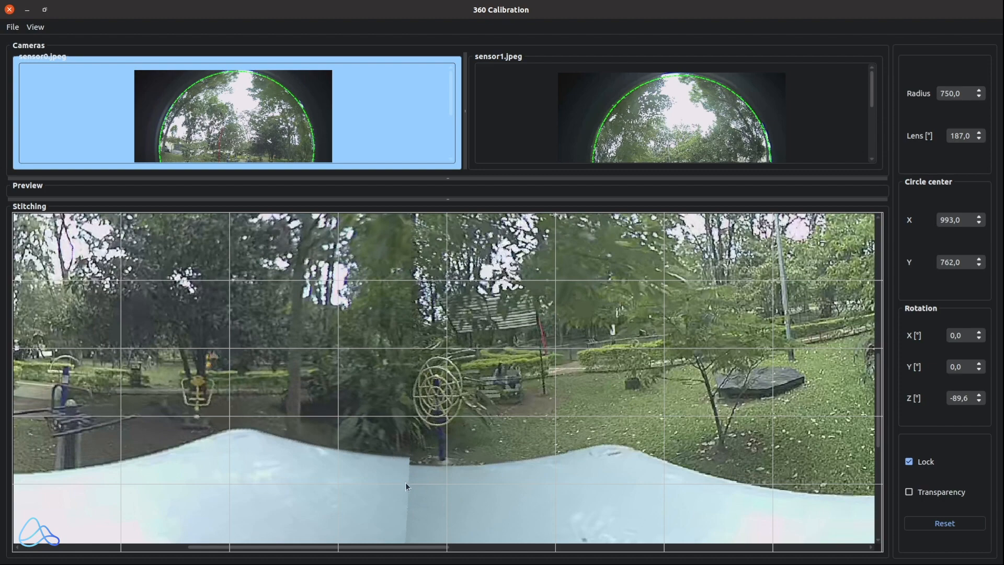
{"action": "left_click", "coordinate": [522, 350]}
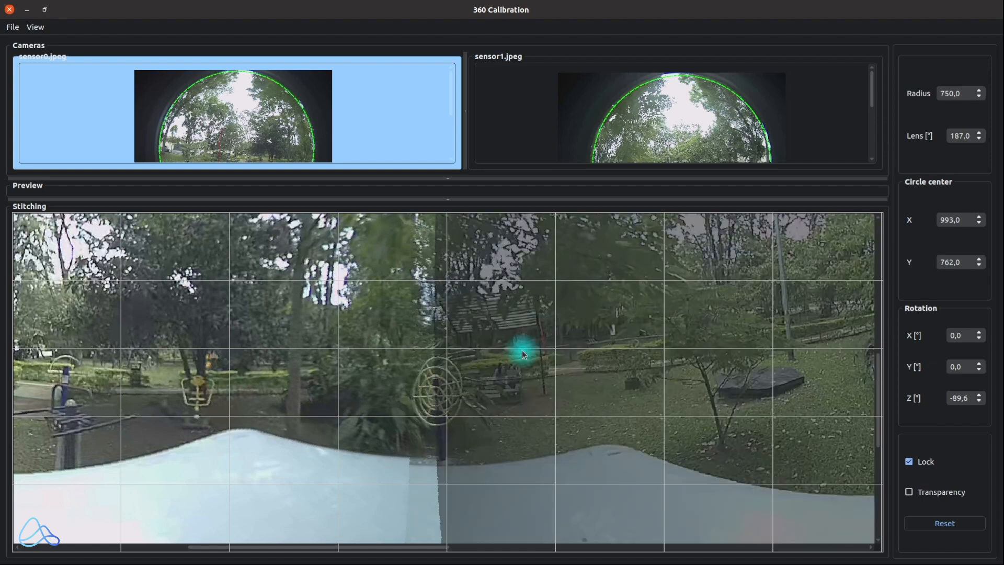
{"action": "left_click", "coordinate": [910, 491]}
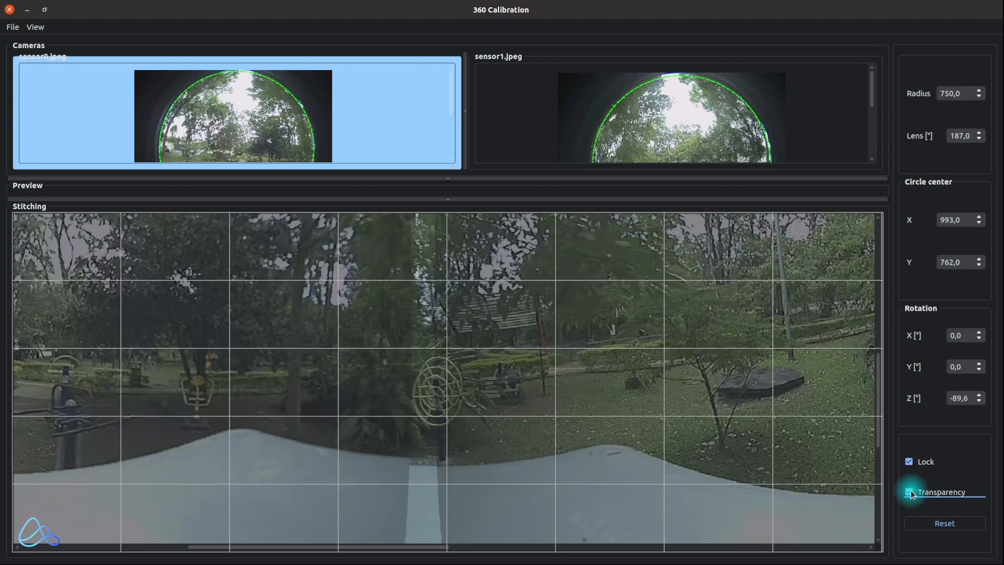
{"action": "scroll", "coordinate": [603, 382], "scroll_direction": "down", "scroll_amount": 5}
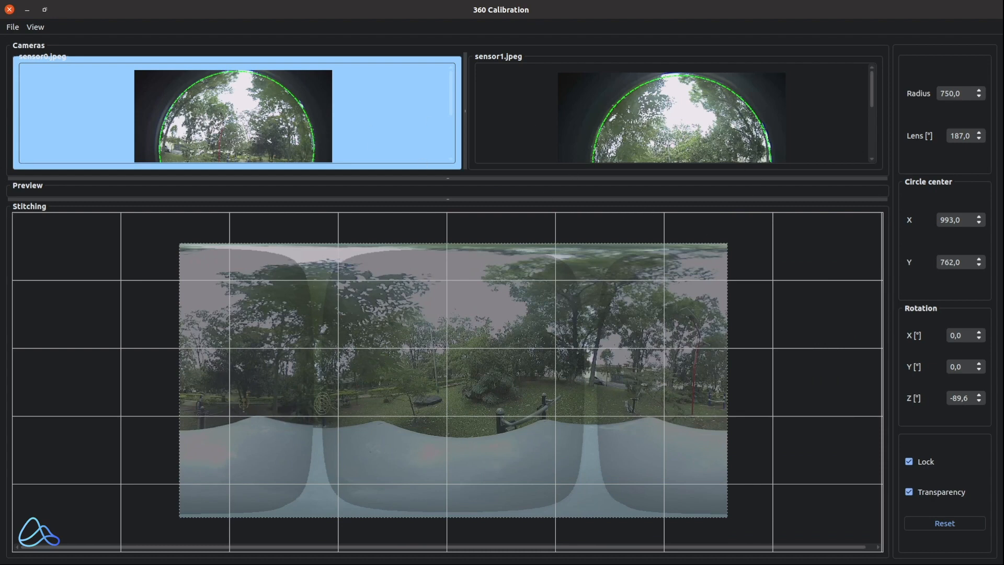
Step: Check sensor1's parameters and save the calibration as 360.json in the tmp/360 folder
{"action": "left_click", "coordinate": [682, 139]}
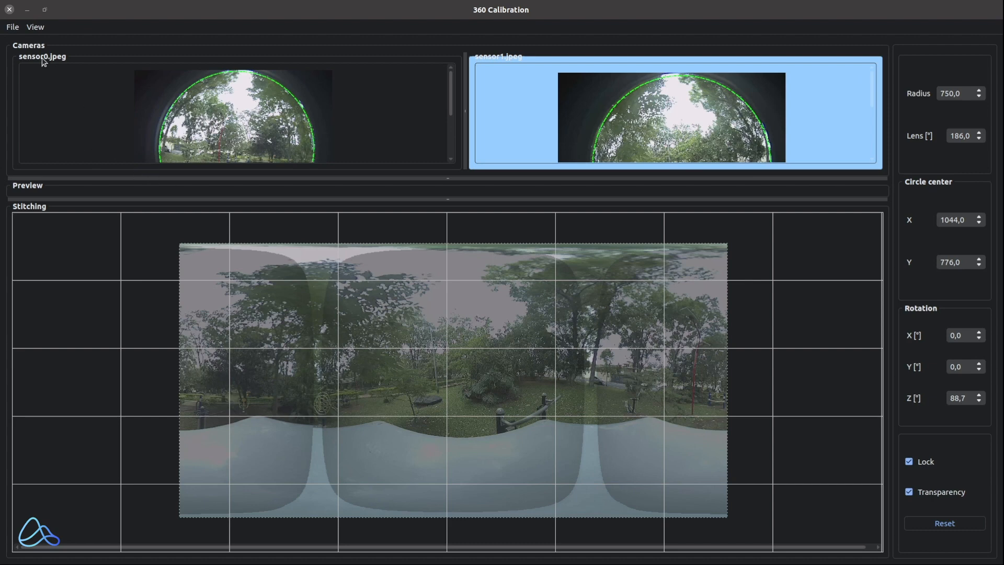
{"action": "left_click", "coordinate": [15, 28]}
{"action": "left_click", "coordinate": [21, 56]}
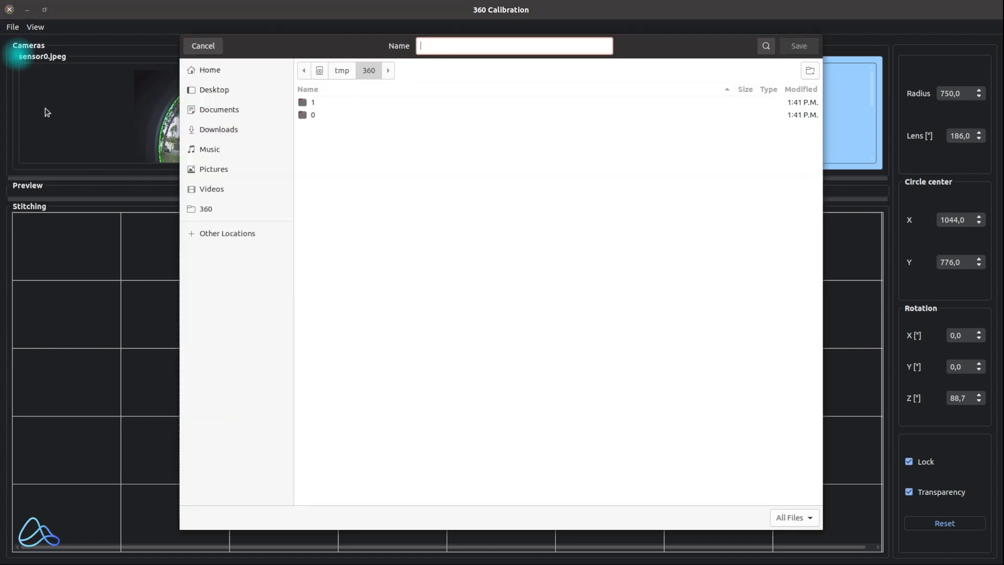
{"action": "type", "text": "360"}
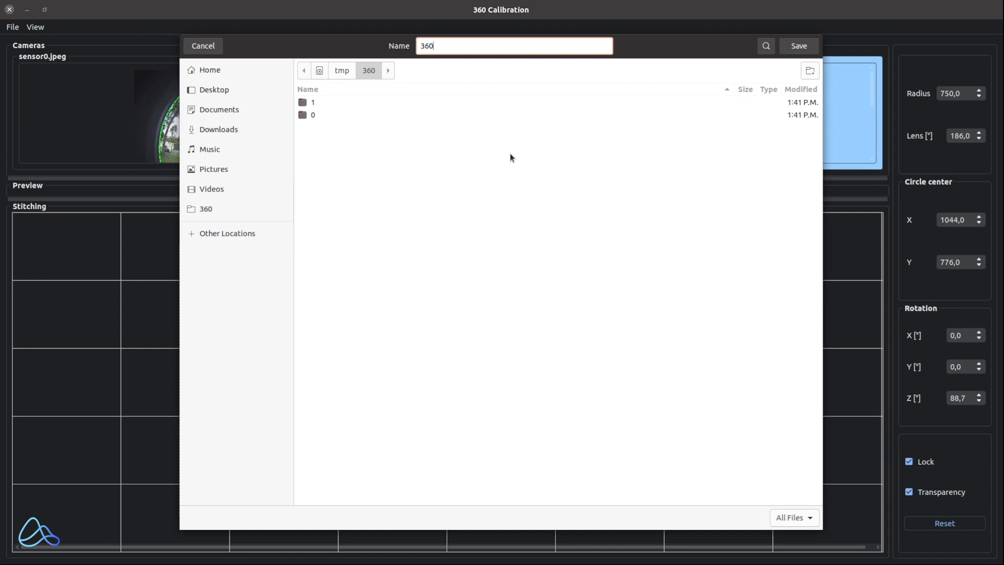
{"action": "type", "text": ".json"}
{"action": "key", "text": "Return"}
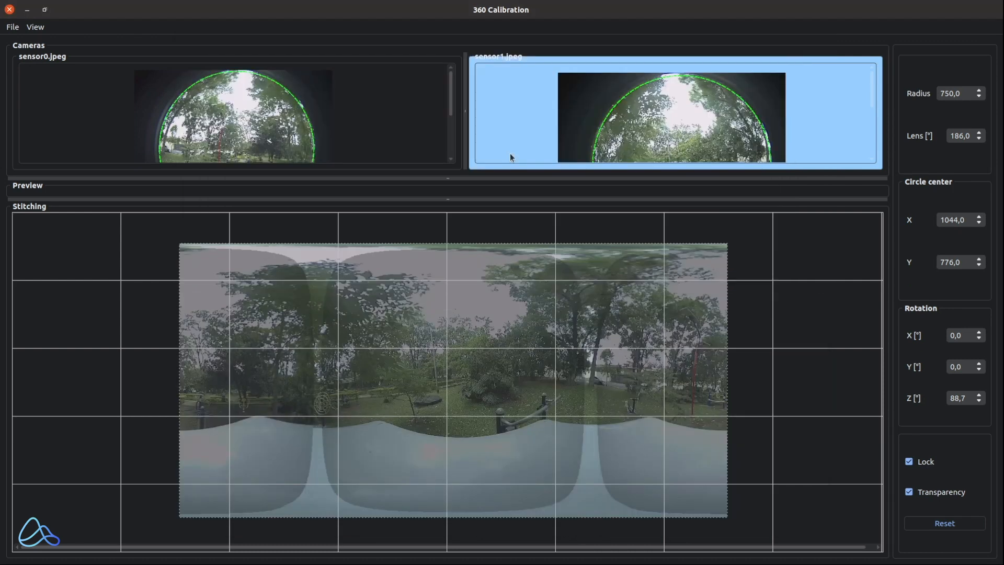